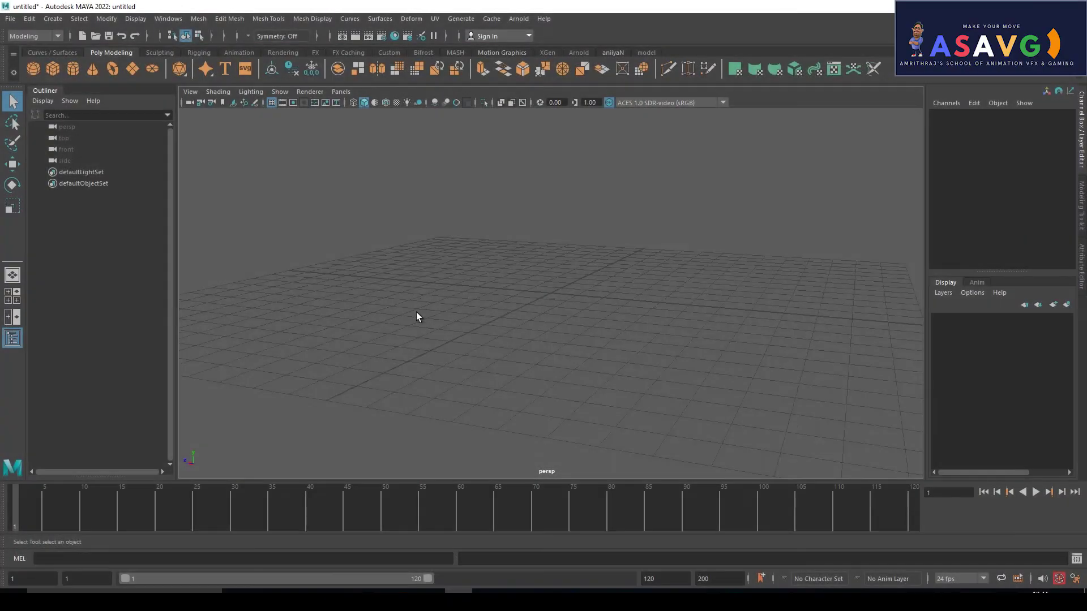
Step: Create a polygon sphere at the grid centre from the Poly Modeling shelf
mouse_move(418, 316)
alt+mouse_down()
mouse_move(437, 332)
mouse_move(457, 327)
alt+mouse_up()
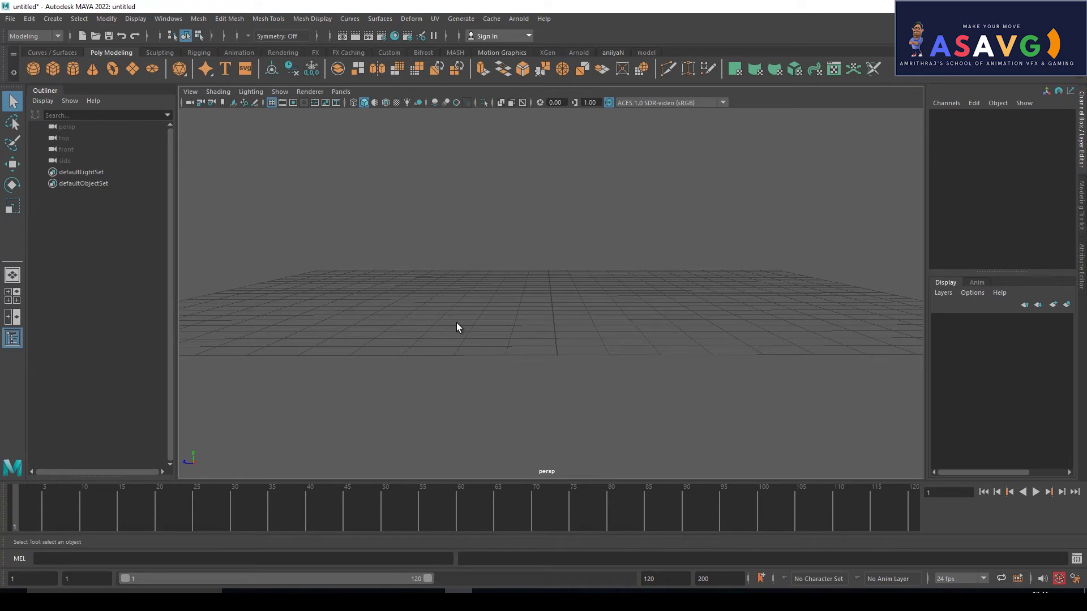
click(33, 69)
mouse_move(547, 294)
mouse_down()
mouse_move(553, 310)
mouse_move(396, 277)
mouse_move(430, 294)
mouse_up()
Step: Test-stretch the sphere along Y with the Scale tool, then undo back to round
key(e)
key(r)
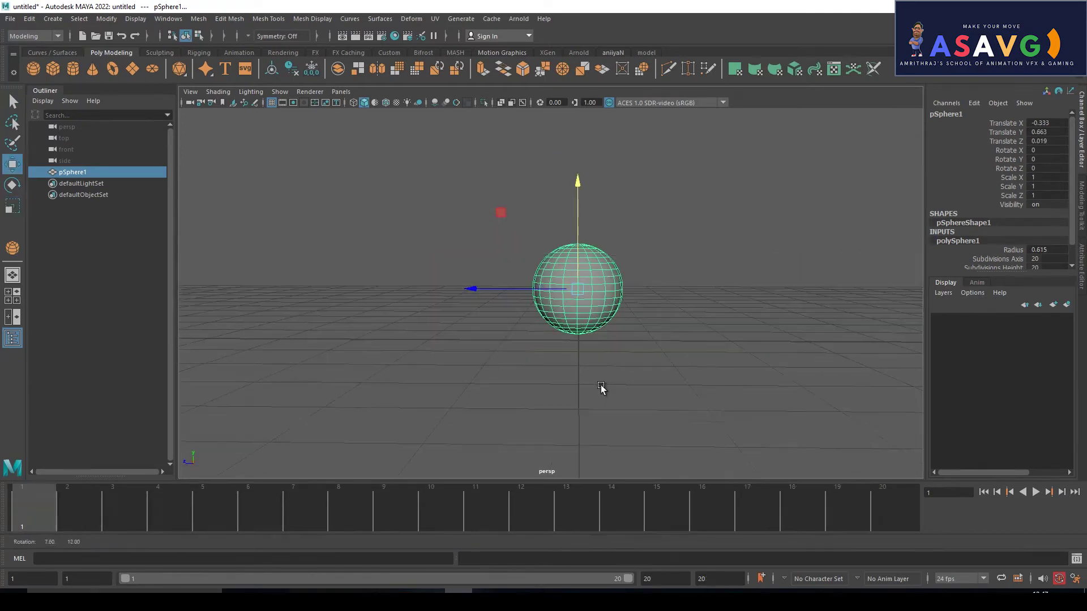
alt+drag(601, 389, 591, 365)
key(e)
key(r)
mouse_move(555, 232)
mouse_down()
mouse_move(564, 123)
mouse_move(559, 235)
mouse_up()
key(ctrl+z)
Step: Stretch the sphere into an egg shape, undo it, and frame the sphere closer
mouse_move(577, 346)
alt+mouse_down()
mouse_move(536, 366)
mouse_move(660, 400)
mouse_move(732, 398)
mouse_move(596, 383)
alt+mouse_up()
mouse_move(585, 196)
mouse_down()
mouse_move(583, 49)
mouse_move(592, 146)
mouse_up()
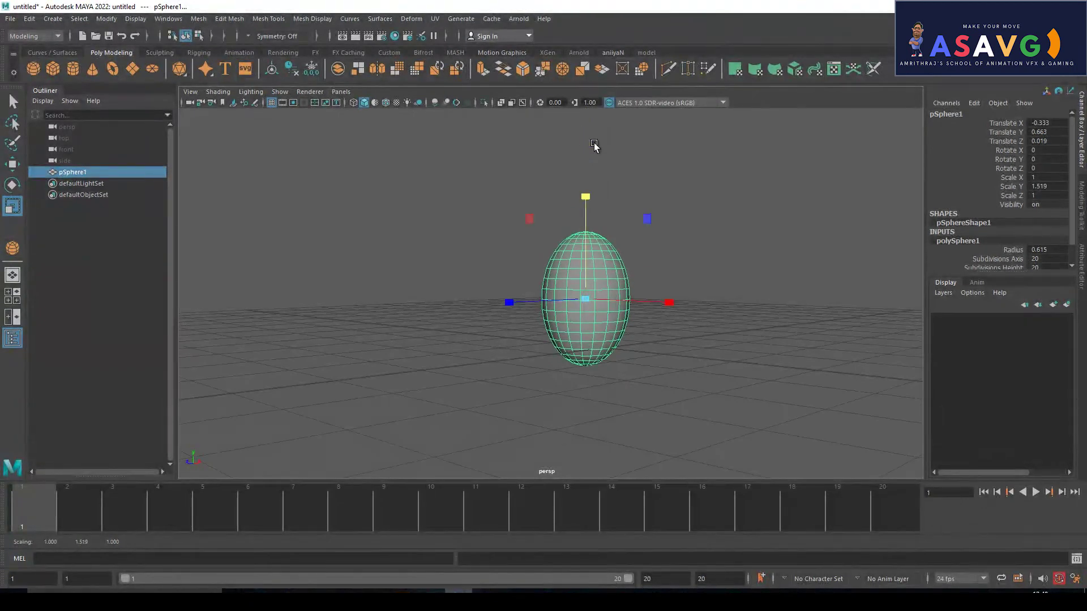
key(ctrl+z)
mouse_move(674, 262)
alt+mouse_down()
mouse_move(631, 262)
mouse_move(601, 303)
alt+mouse_up()
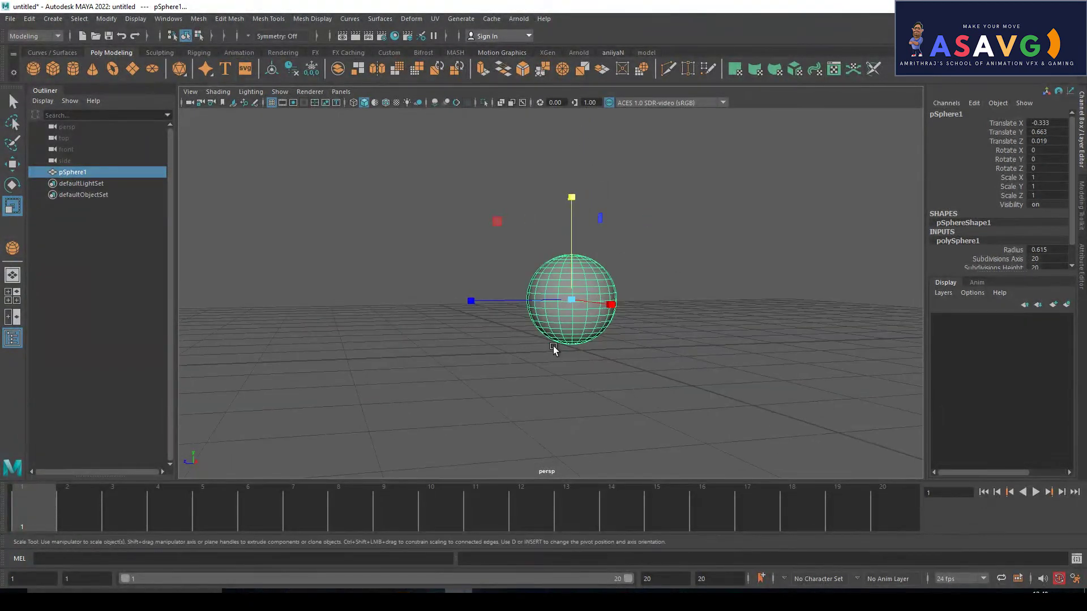
scroll(554, 352, up, 3)
alt+drag(558, 368, 687, 323)
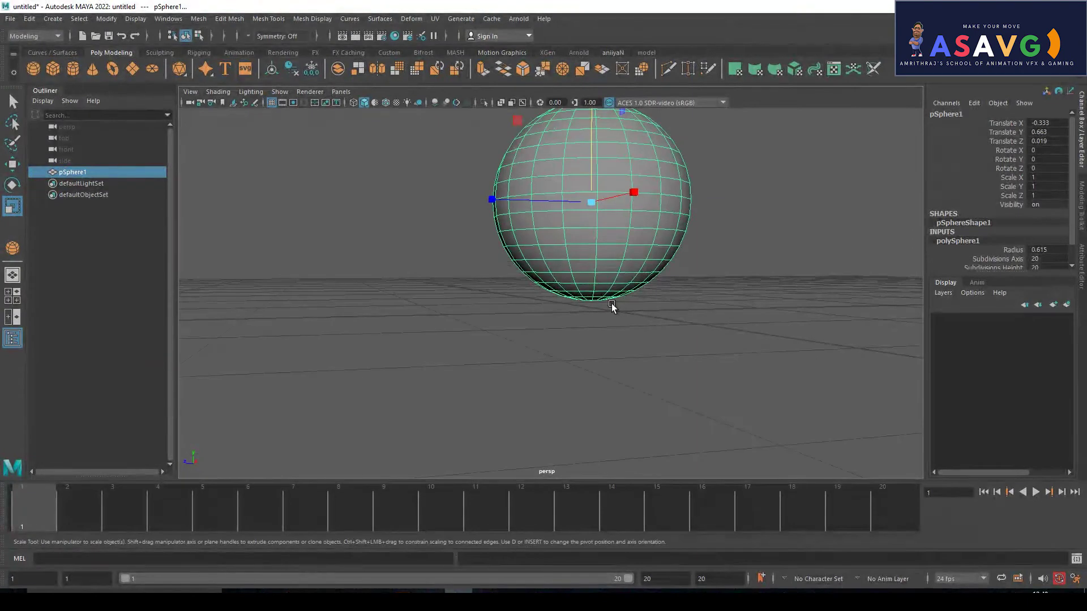
key(space)
key(space)
Step: In the maximized side view, try lowering the sphere along Y and undo it
key(f)
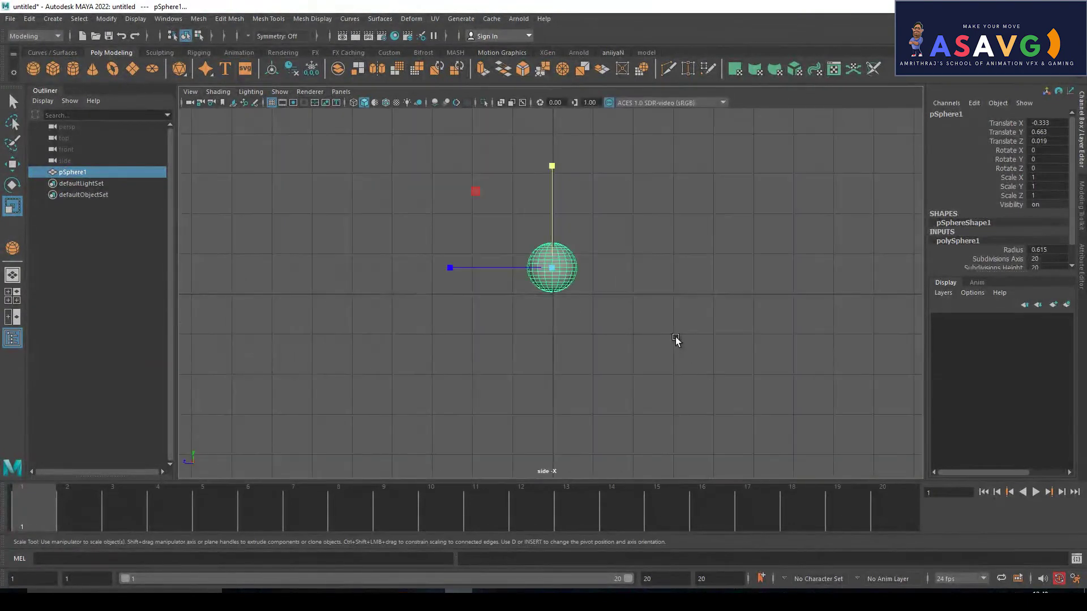
scroll(557, 317, up, 2)
scroll(557, 317, up, 3)
scroll(557, 317, up, 2)
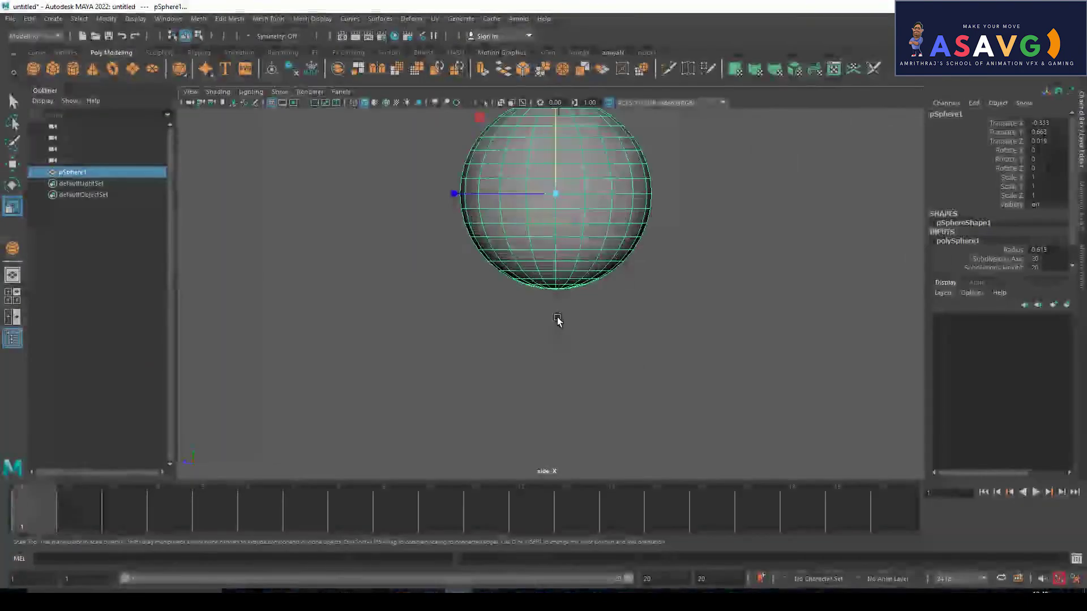
key(w)
drag(558, 157, 558, 161)
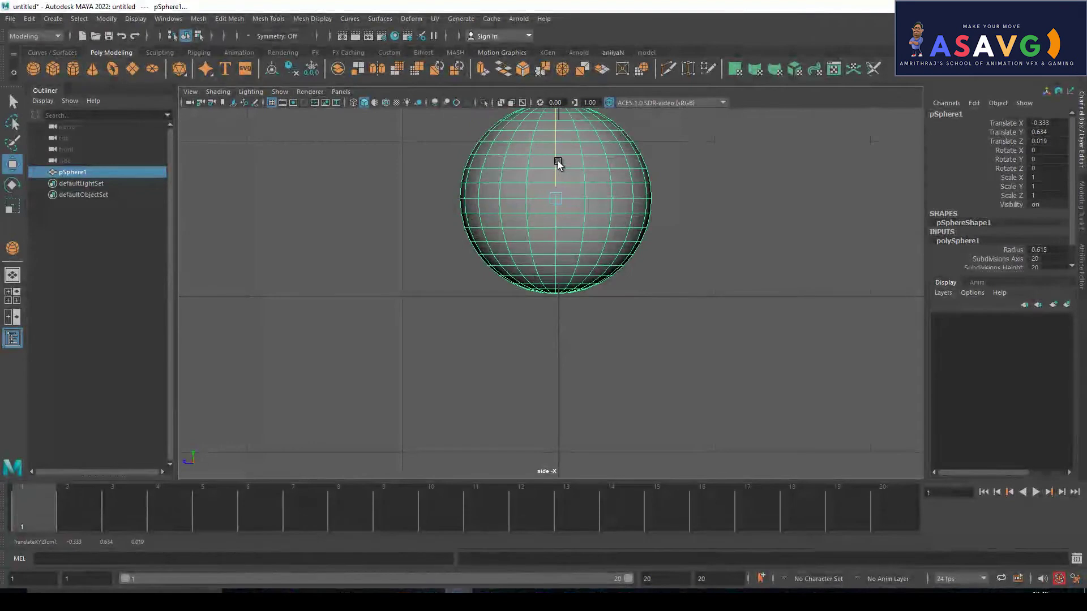
key(ctrl+z)
scroll(566, 380, down, 4)
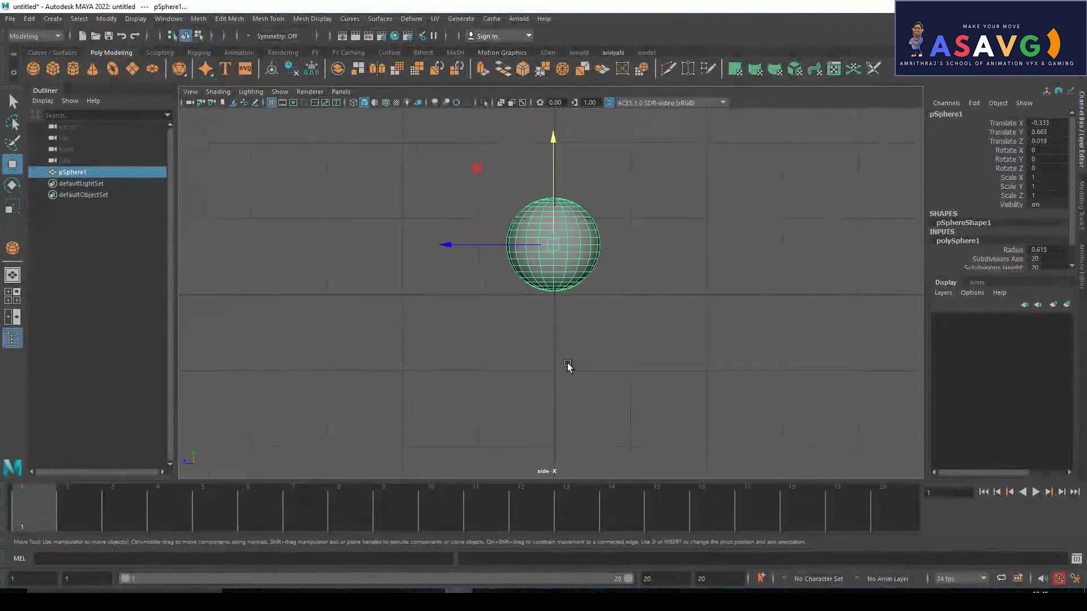
scroll(567, 362, up, 3)
Step: Lower the sphere to Translate Y 0.612 and nudge it along Z to 0.005
click(556, 218)
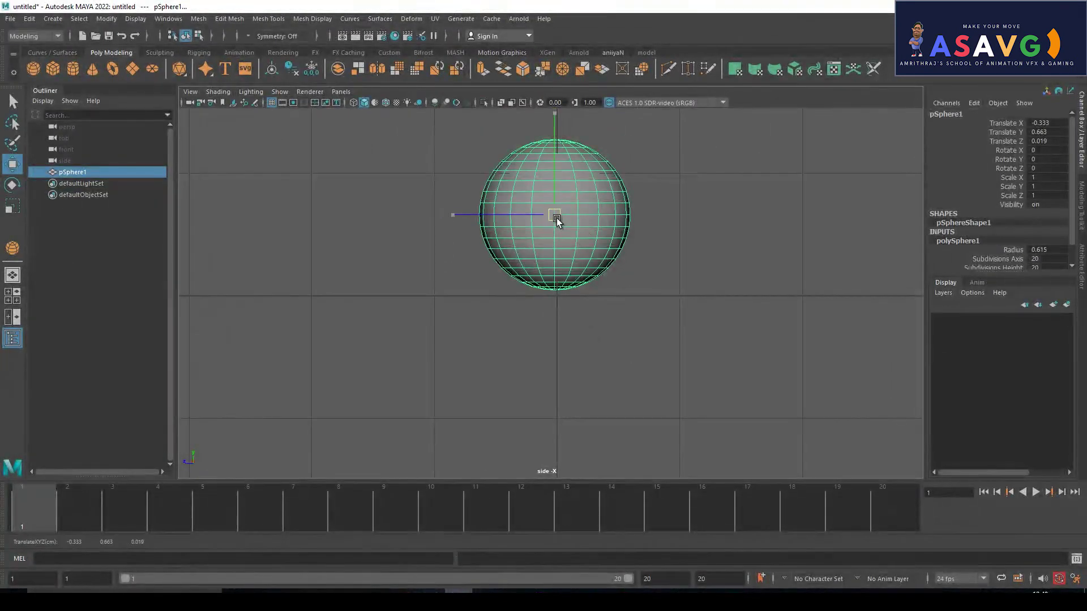
drag(556, 218, 556, 222)
scroll(523, 304, up, 2)
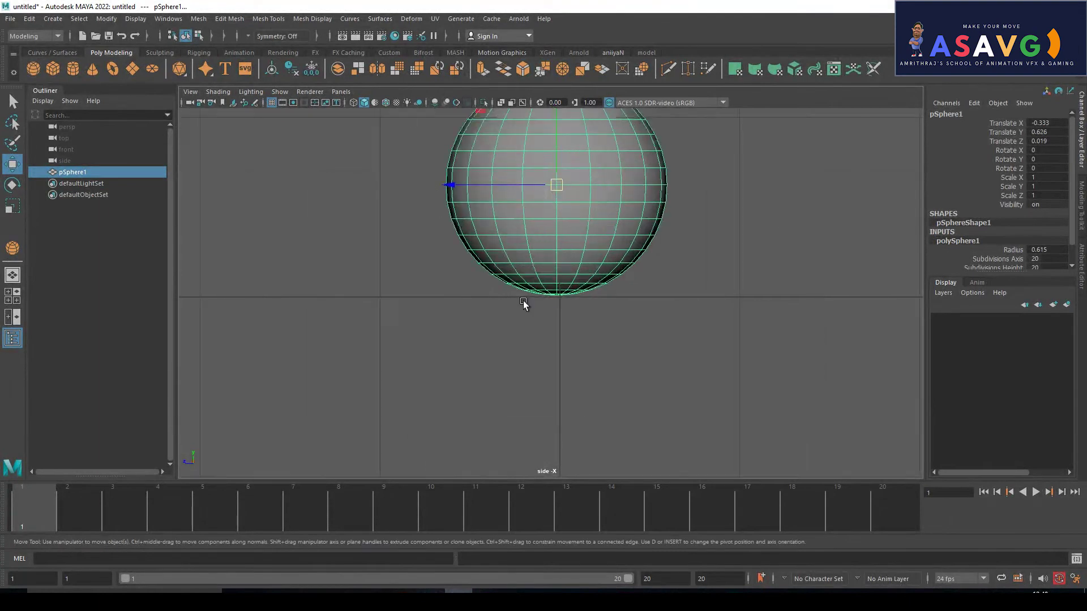
scroll(523, 305, up, 2)
scroll(488, 223, up, 1)
drag(452, 202, 456, 202)
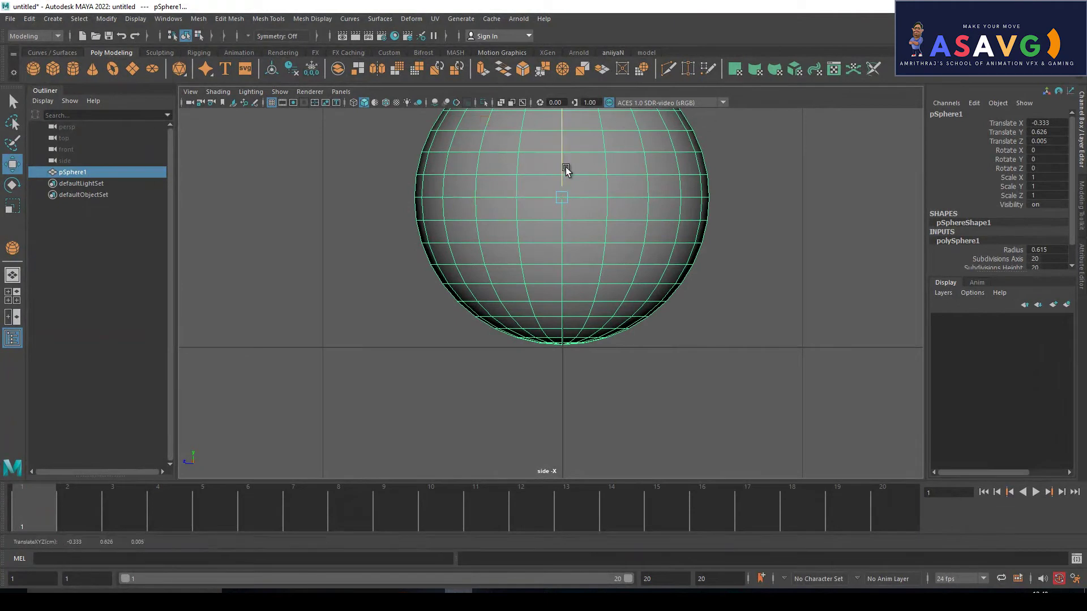
drag(565, 168, 566, 170)
scroll(564, 244, down, 1)
scroll(553, 331, down, 4)
scroll(553, 331, down, 1)
scroll(589, 334, up, 3)
Step: Orbit the perspective view in the four-view layout to check the sphere's position
key(space)
key(space)
alt+drag(516, 280, 551, 291)
scroll(794, 364, down, 3)
mouse_move(794, 364)
alt+mouse_down()
mouse_move(696, 344)
mouse_move(723, 357)
alt+mouse_up()
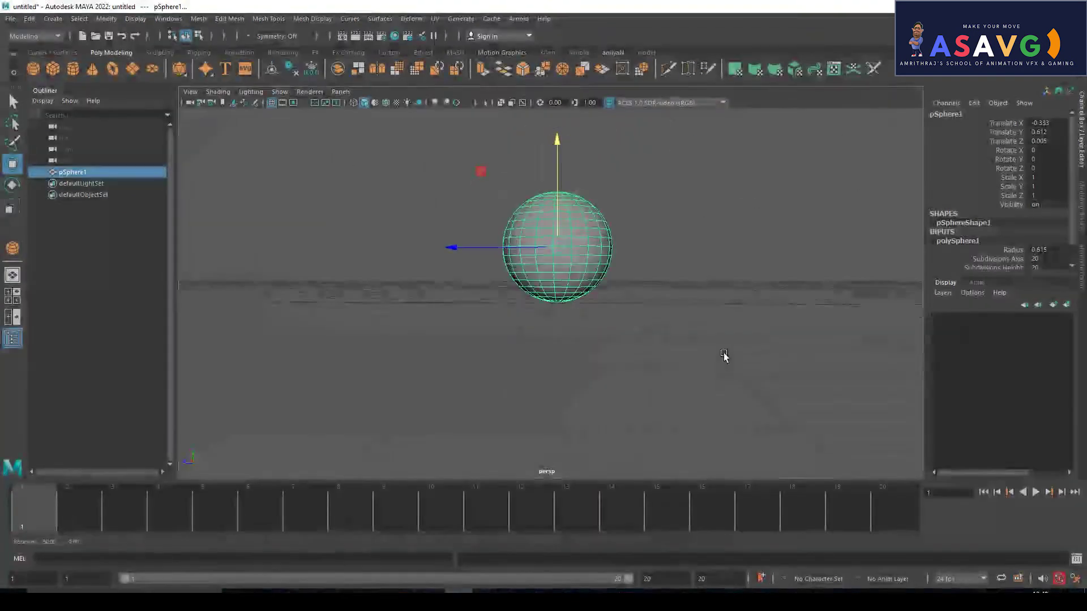
key(space)
key(space)
Step: Move pSphere1's pivot down along Y to the very bottom of the sphere
key(d)
click(553, 165)
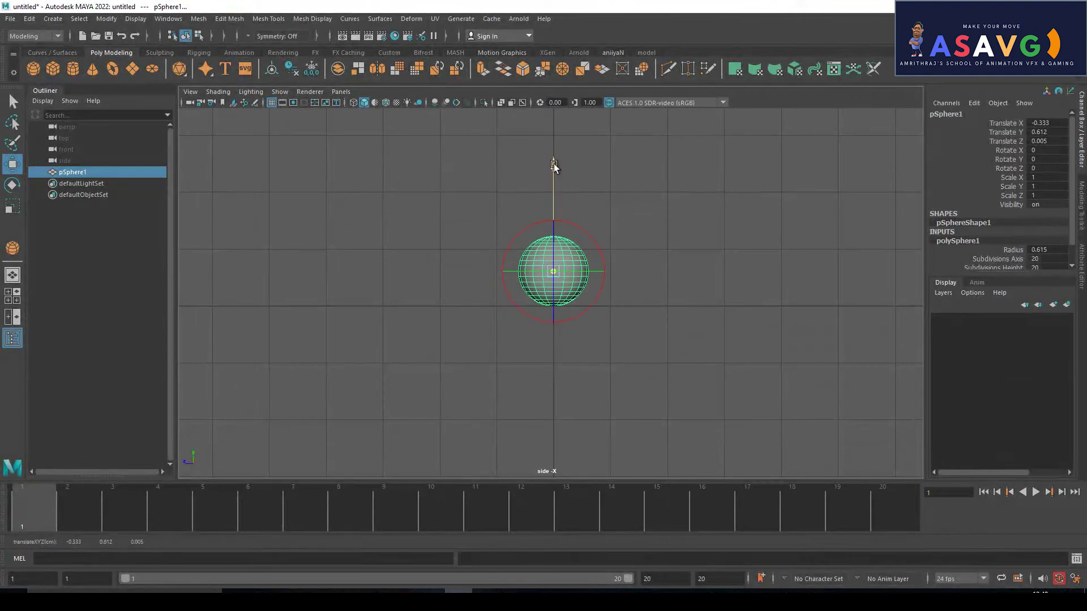
drag(554, 165, 553, 174)
scroll(539, 233, up, 1)
scroll(539, 233, up, 2)
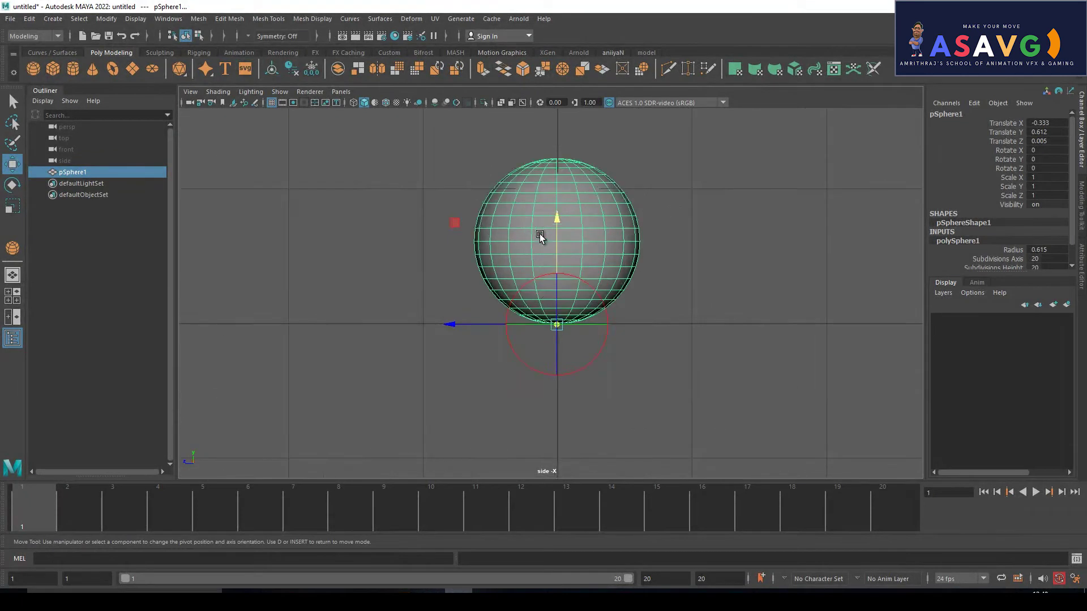
scroll(539, 233, up, 3)
scroll(539, 233, up, 2)
scroll(539, 233, up, 1)
scroll(617, 417, up, 1)
click(580, 384)
drag(586, 366, 584, 385)
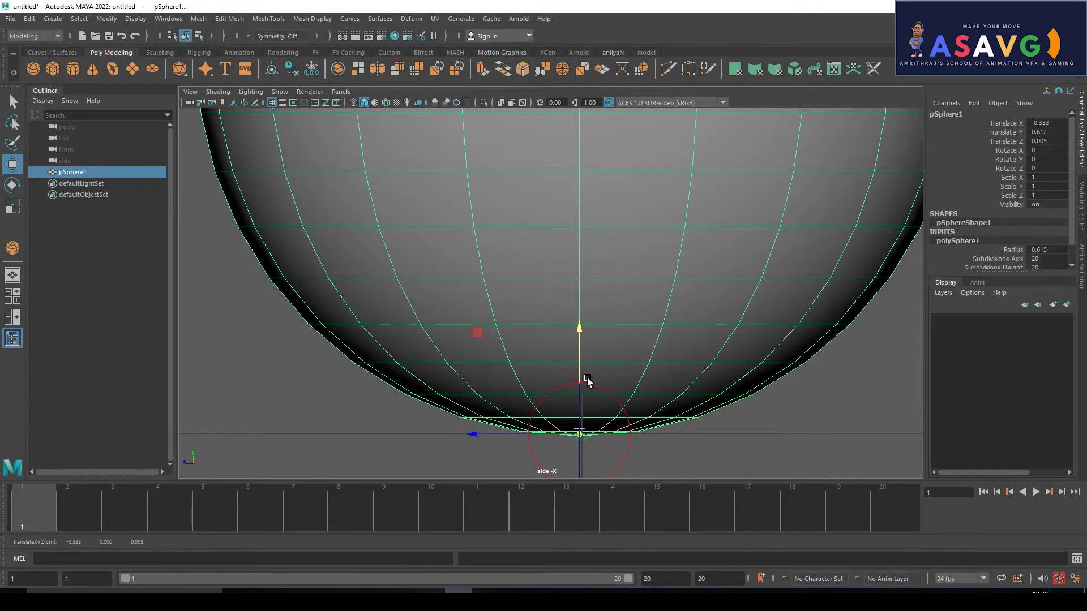
Step: Exit pivot editing, check the sphere in perspective, and zoom into the side view
key(space)
key(space)
key(space)
key(space)
mouse_move(676, 356)
alt+mouse_down()
mouse_move(853, 368)
mouse_move(767, 364)
mouse_move(643, 383)
mouse_move(674, 362)
alt+mouse_up()
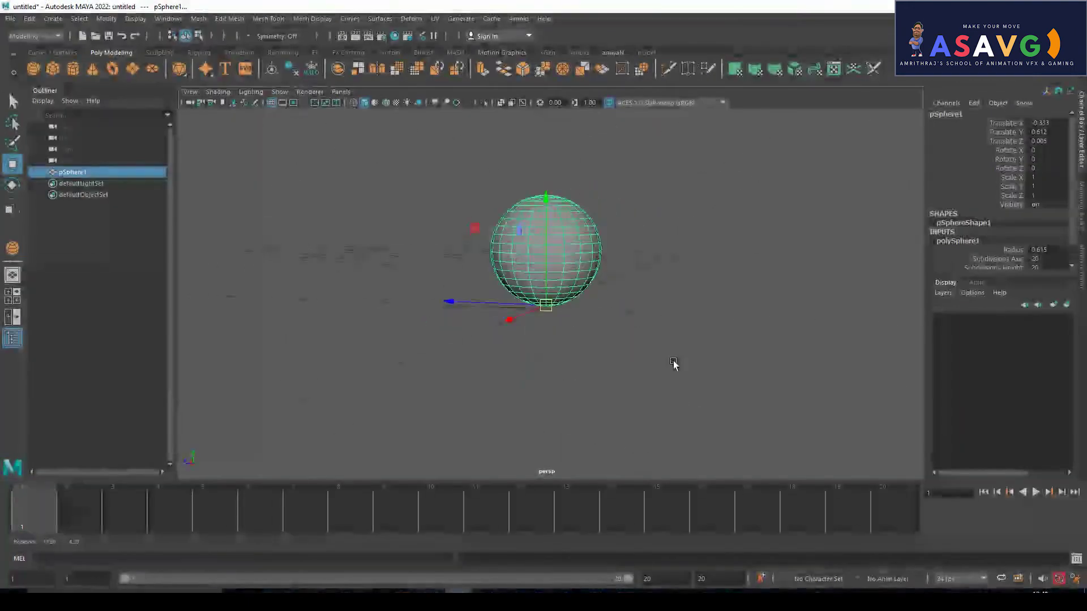
key(space)
key(space)
scroll(633, 340, up, 2)
scroll(607, 333, up, 2)
scroll(600, 322, up, 2)
scroll(589, 314, up, 3)
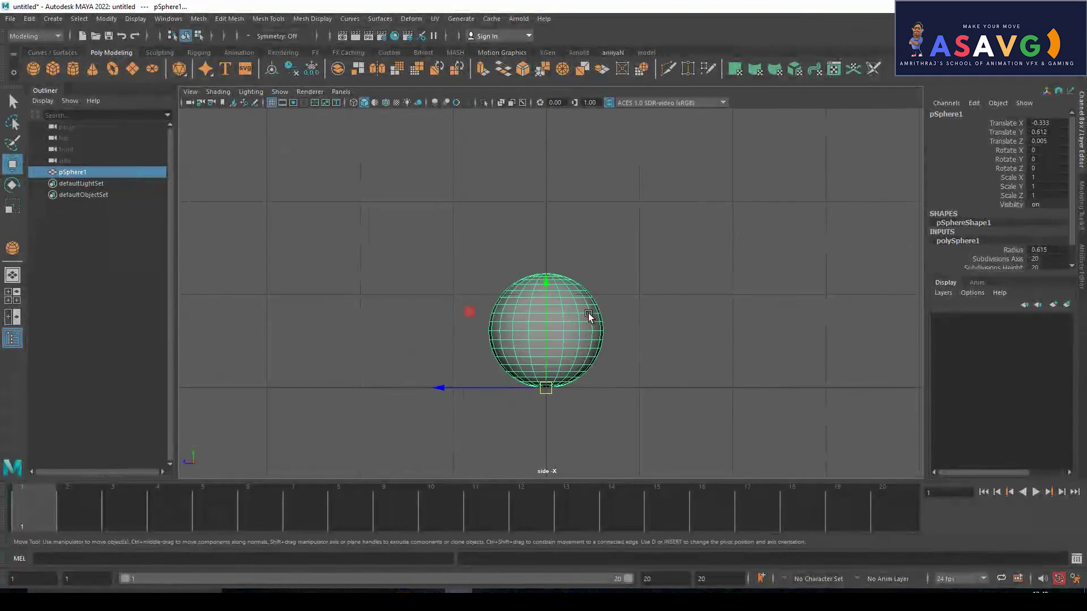
key(e)
key(r)
mouse_move(535, 286)
mouse_down()
mouse_move(548, 159)
mouse_move(517, 382)
mouse_move(516, 175)
mouse_move(488, 318)
mouse_move(471, 184)
mouse_move(470, 444)
mouse_move(497, 148)
mouse_move(495, 316)
mouse_up()
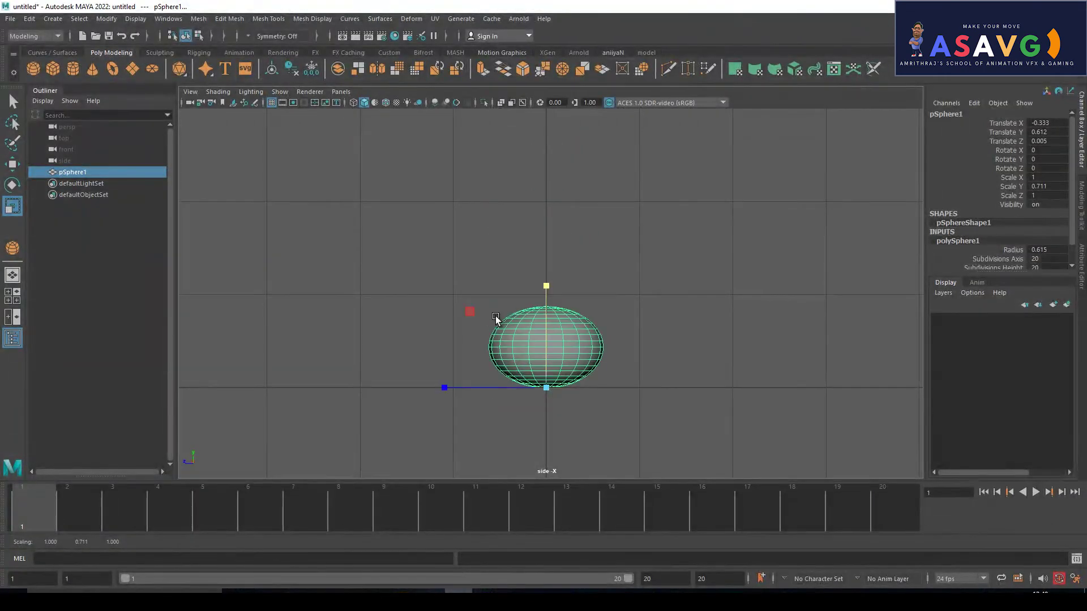
key(ctrl+z)
scroll(495, 316, down, 3)
scroll(495, 316, up, 3)
key(space)
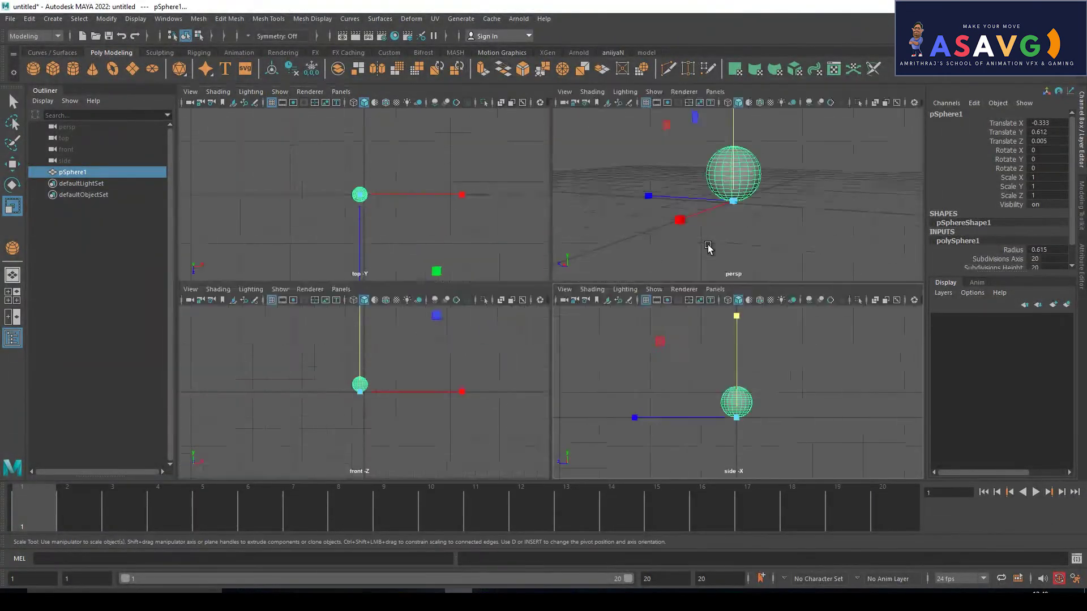
key(space)
alt+drag(708, 245, 645, 261)
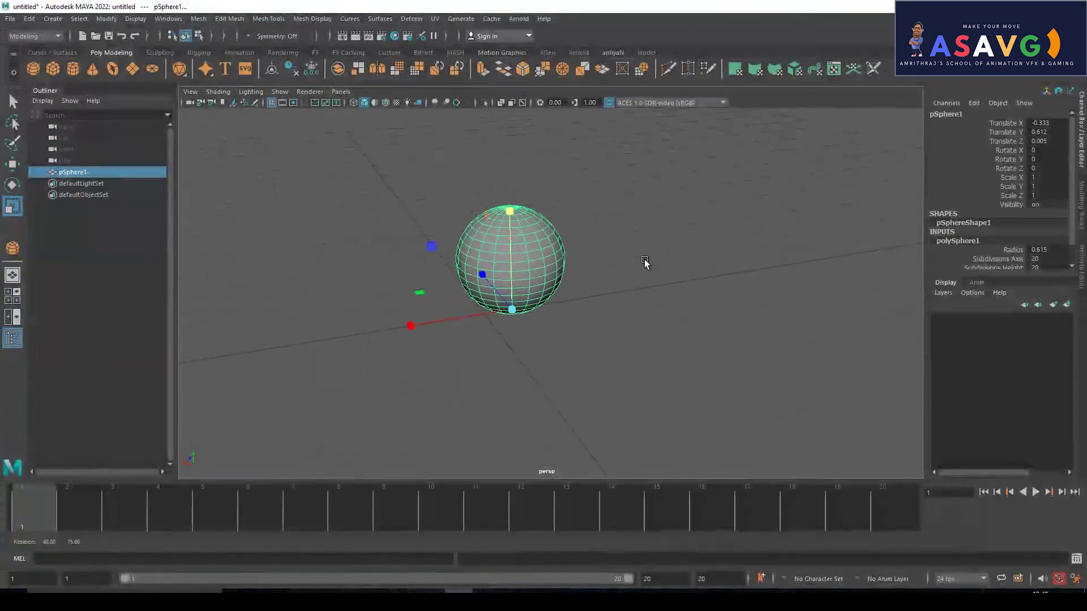
key(w)
mouse_move(593, 322)
alt+mouse_down()
mouse_move(558, 296)
mouse_move(626, 297)
mouse_move(572, 308)
alt+mouse_up()
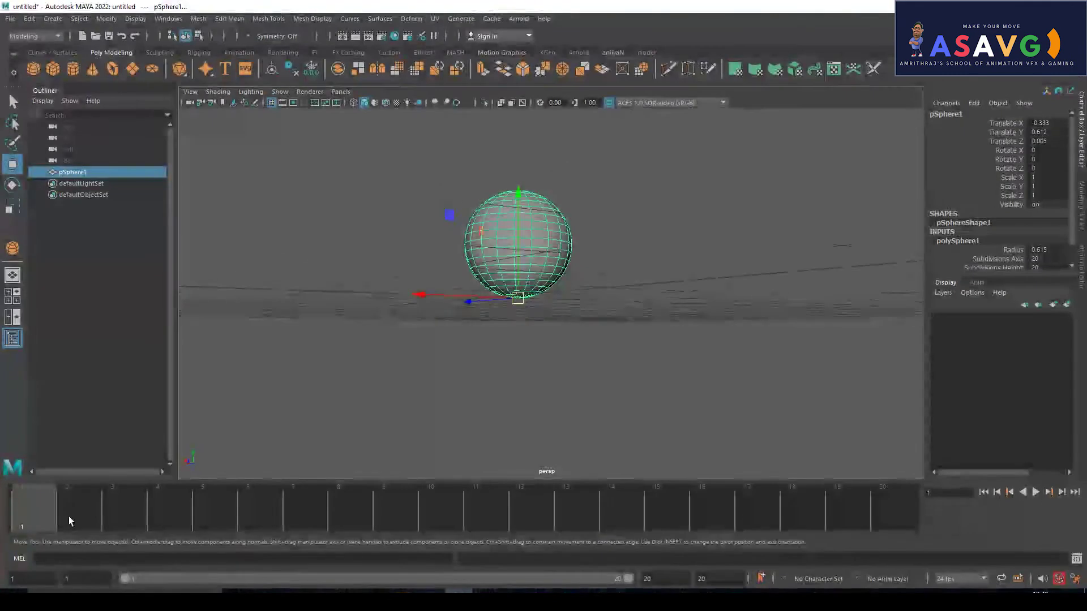
alt+drag(521, 242, 542, 244)
Step: In the side view, raise pSphere1 through 3.866 and 6.49 to Translate Y 7.635
key(space)
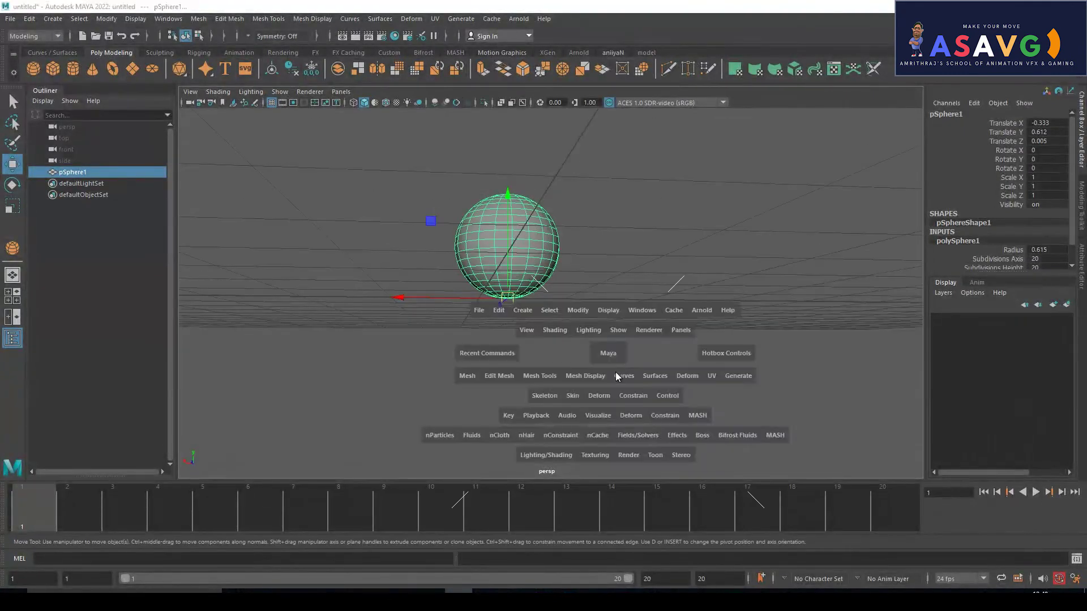
key(space)
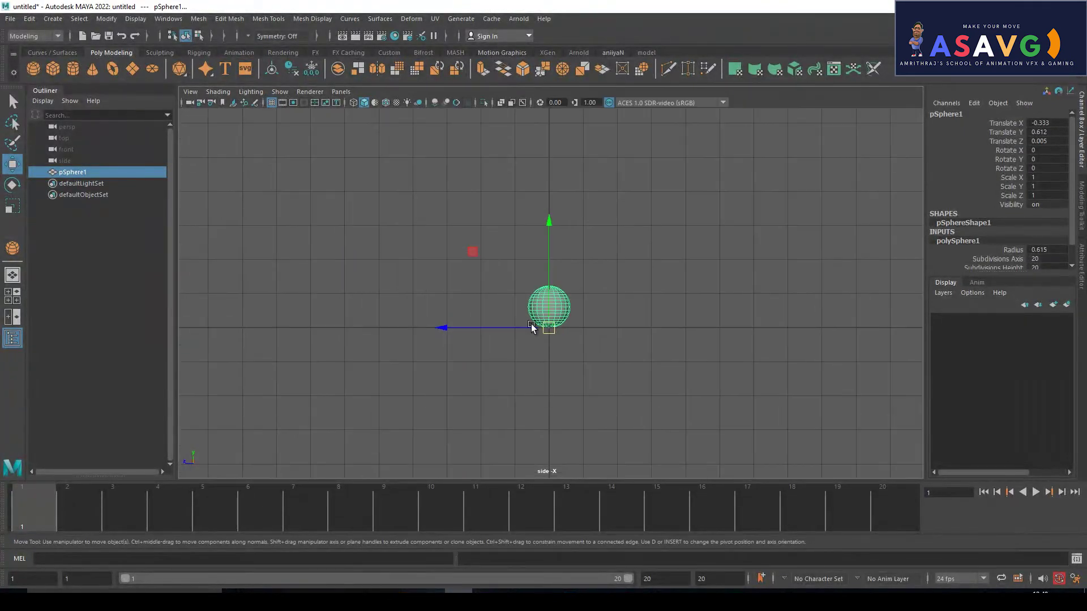
scroll(548, 320, up, 2)
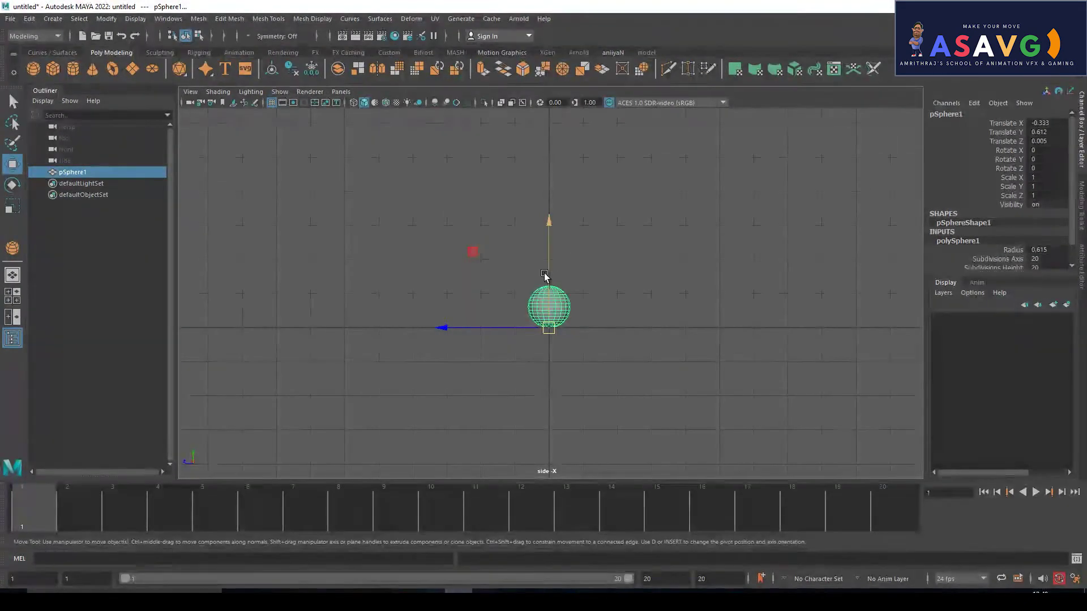
drag(548, 264, 554, 71)
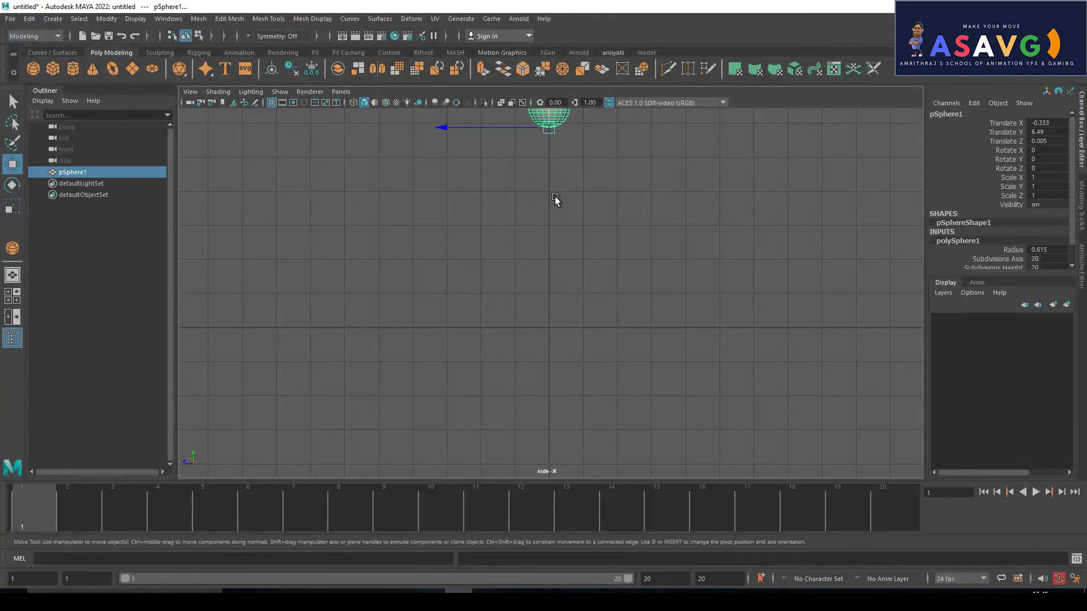
alt+middle_drag(555, 196, 552, 240)
drag(549, 165, 549, 126)
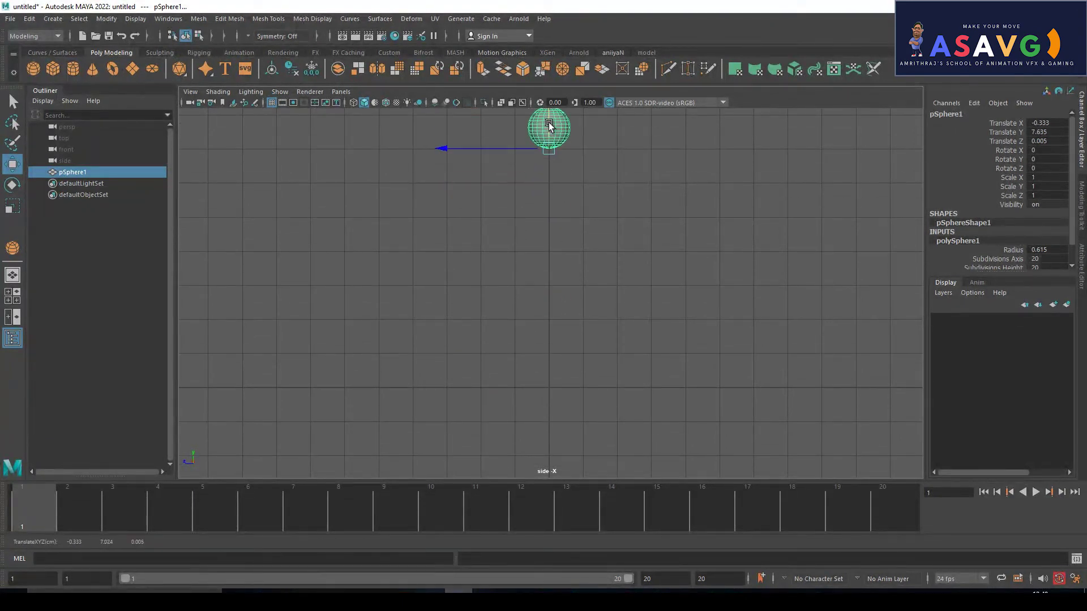
alt+middle_drag(529, 139, 529, 165)
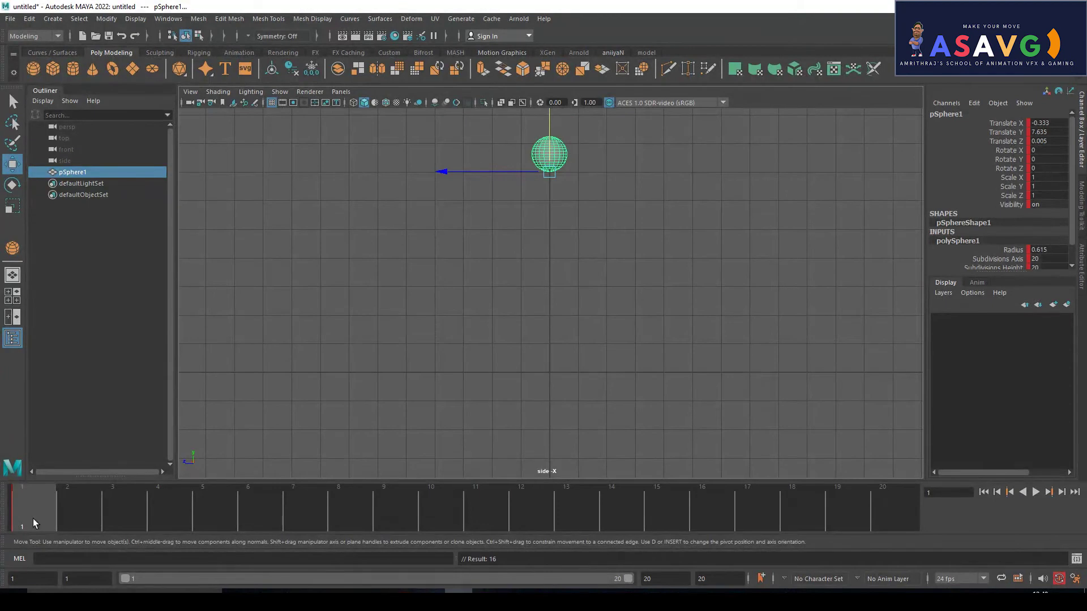
Step: At frame 4, lower the sphere to rest on the ground at Translate Y 0.618
key(alt+v)
drag(8, 505, 156, 516)
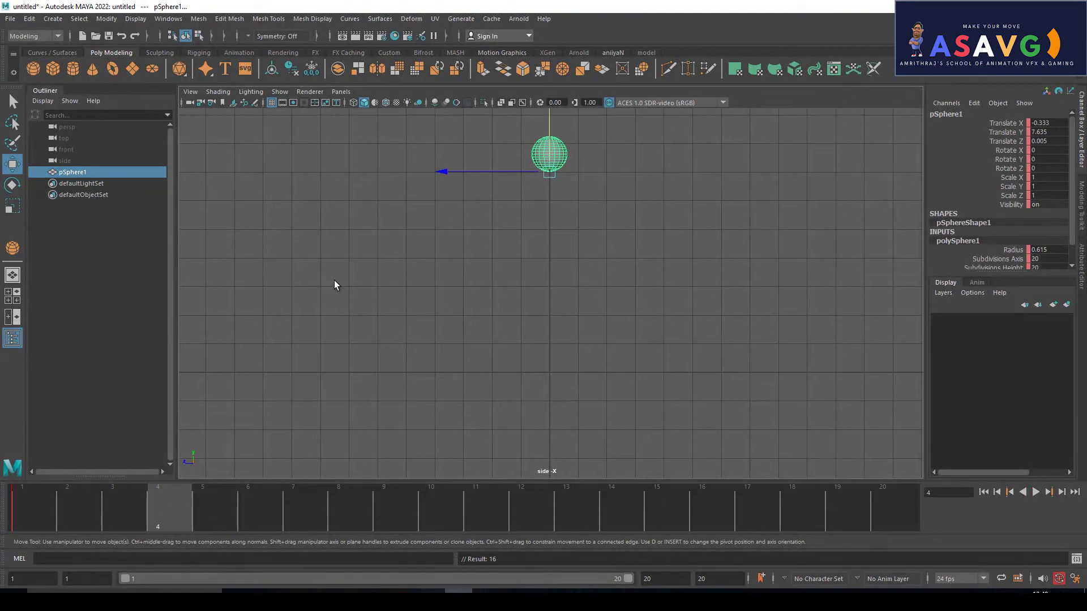
drag(553, 132, 558, 233)
mouse_move(568, 315)
mouse_down()
mouse_move(569, 343)
mouse_move(571, 332)
mouse_up()
scroll(541, 332, up, 3)
scroll(541, 331, up, 2)
mouse_move(541, 365)
alt+middle_down()
mouse_move(617, 181)
mouse_move(617, 199)
alt+middle_up()
Step: Scrub the frames 1–4 drop, select the contact key range, and return to frame 1
drag(58, 499, 180, 502)
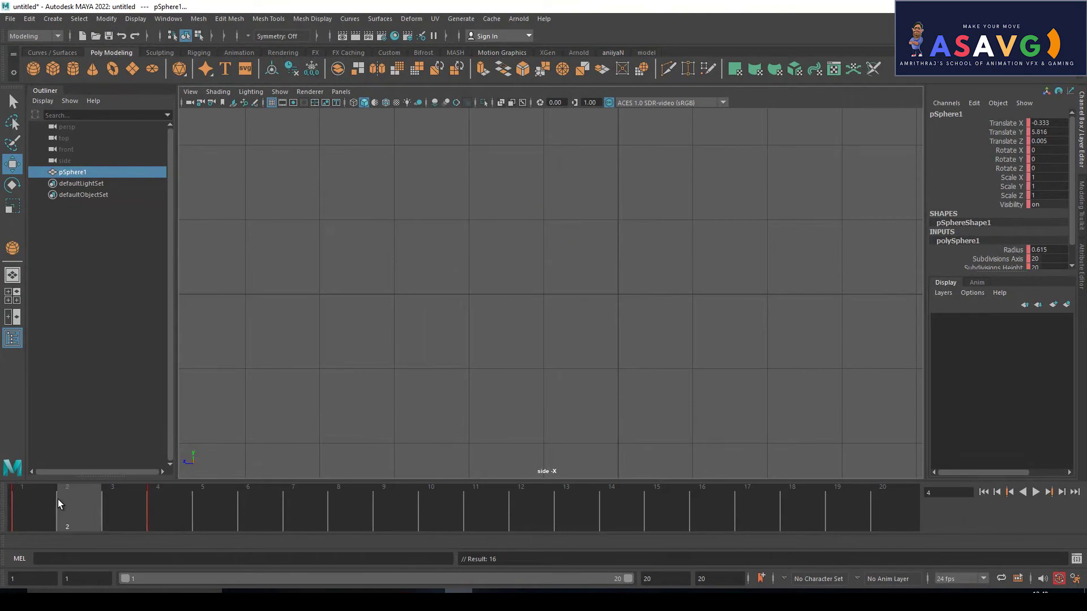
scroll(520, 140, down, 3)
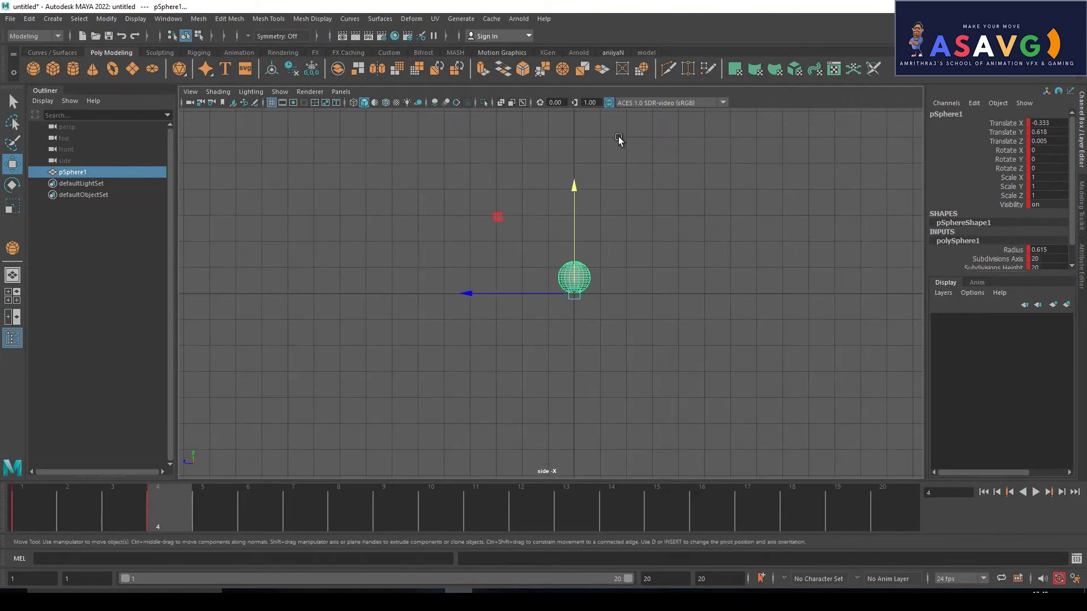
alt+middle_drag(619, 140, 546, 182)
mouse_move(18, 521)
mouse_down()
mouse_move(1, 529)
mouse_move(173, 524)
mouse_move(11, 524)
mouse_move(193, 496)
mouse_move(75, 491)
mouse_move(158, 504)
mouse_up()
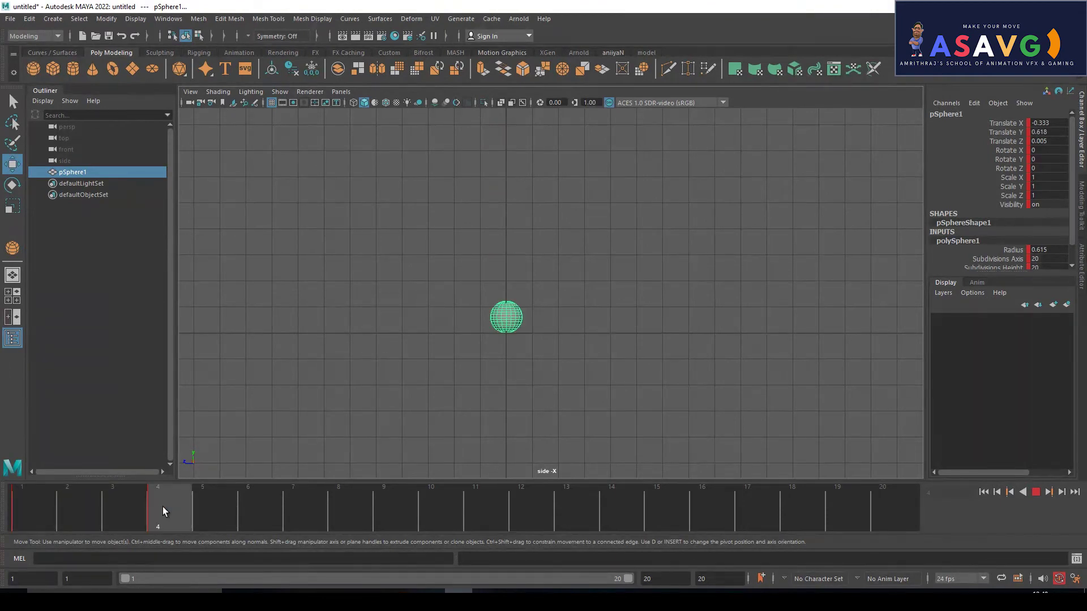
mouse_move(162, 507)
mouse_down()
mouse_move(34, 509)
mouse_move(189, 536)
mouse_move(207, 508)
mouse_move(167, 501)
mouse_up()
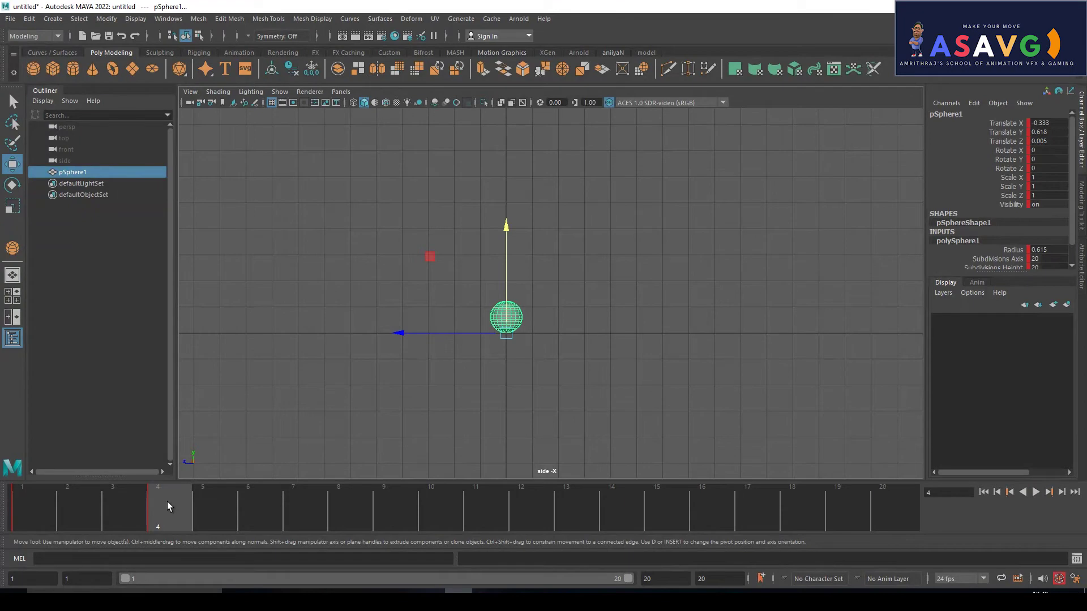
mouse_move(168, 501)
shift+mouse_down()
mouse_move(213, 508)
mouse_move(175, 537)
mouse_move(134, 514)
shift+mouse_up()
click(32, 517)
key(alt+v)
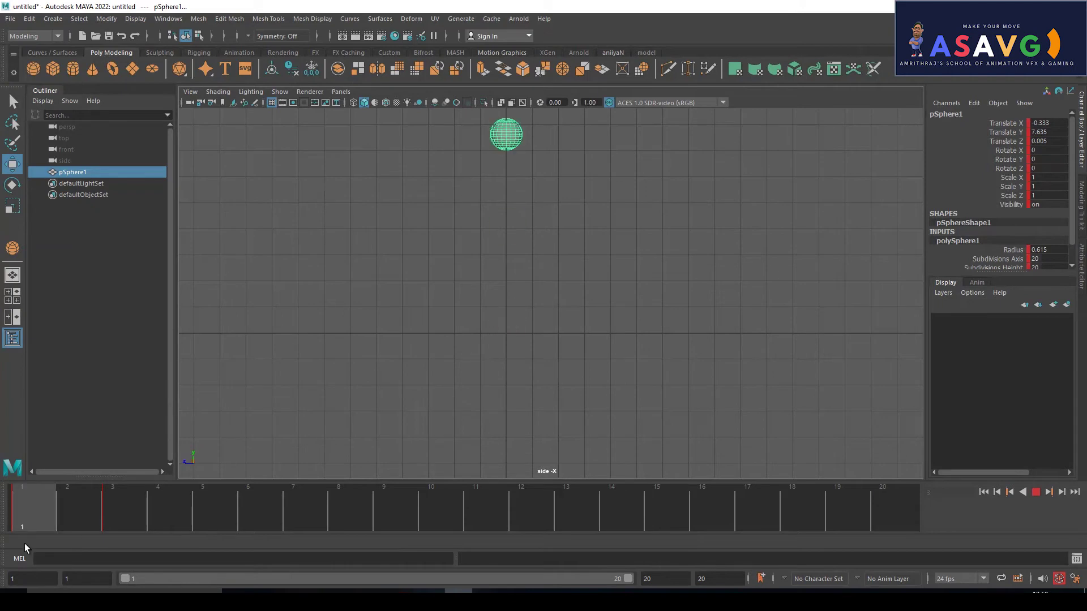
key(alt+v)
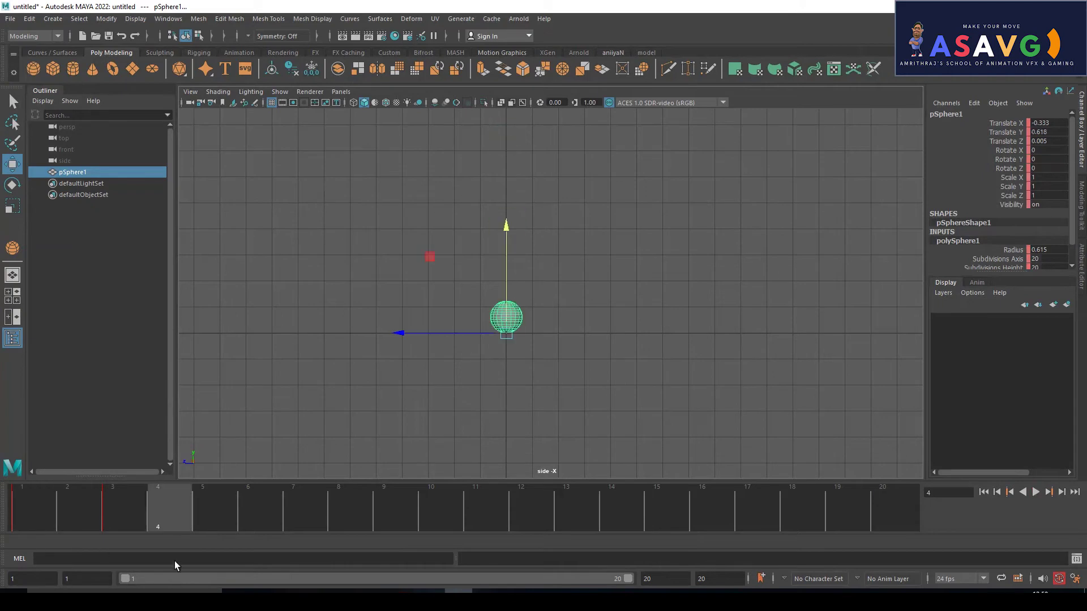
key(ctrl+z)
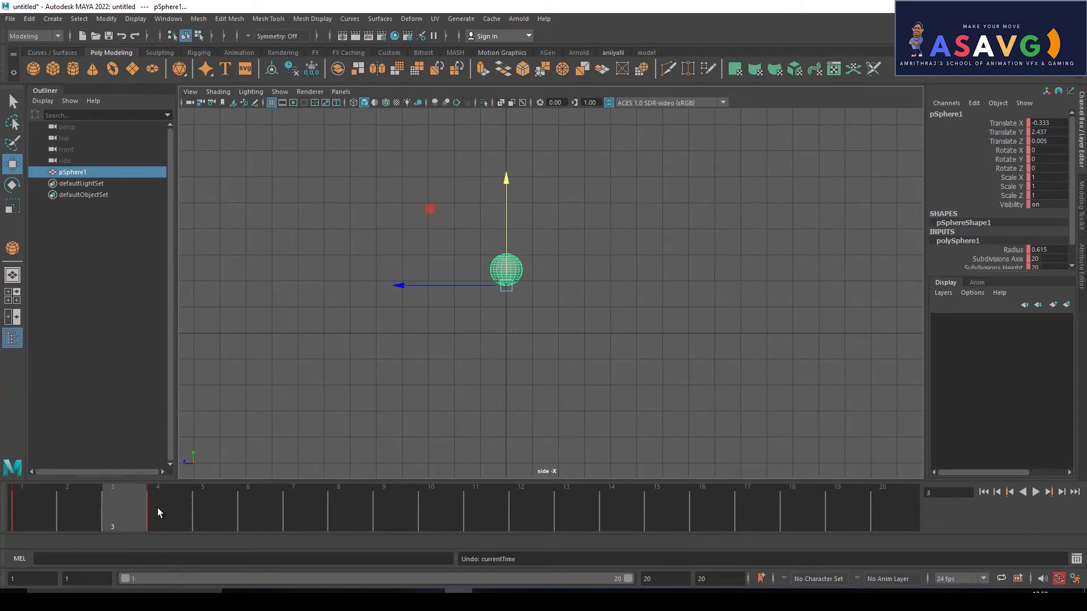
click(158, 508)
key(alt+v)
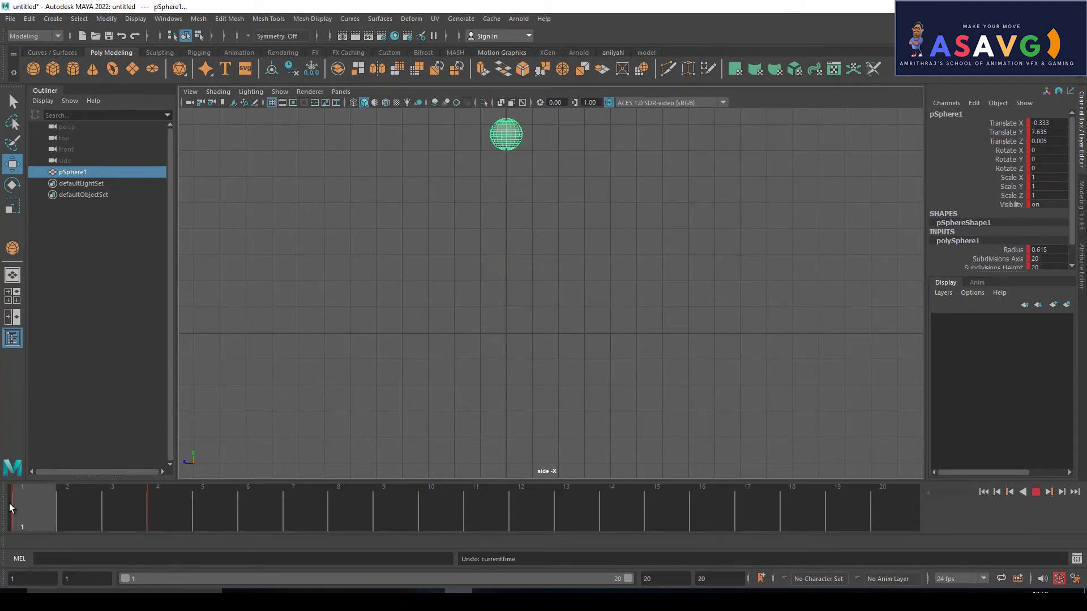
key(alt+v)
scroll(479, 190, up, 2)
scroll(471, 378, up, 2)
drag(60, 514, 80, 515)
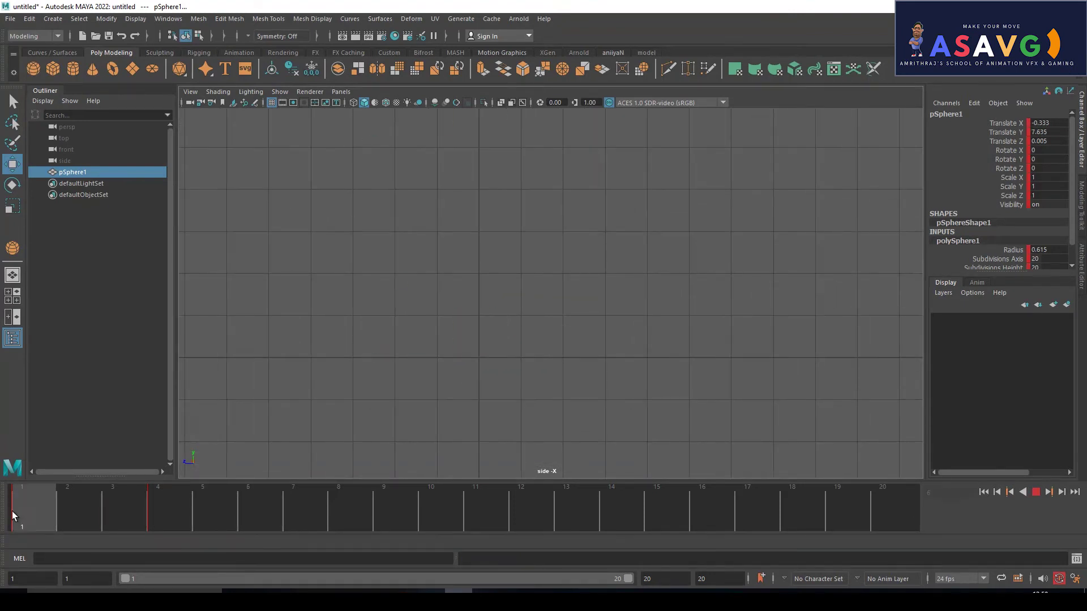
alt+middle_drag(416, 238, 490, 283)
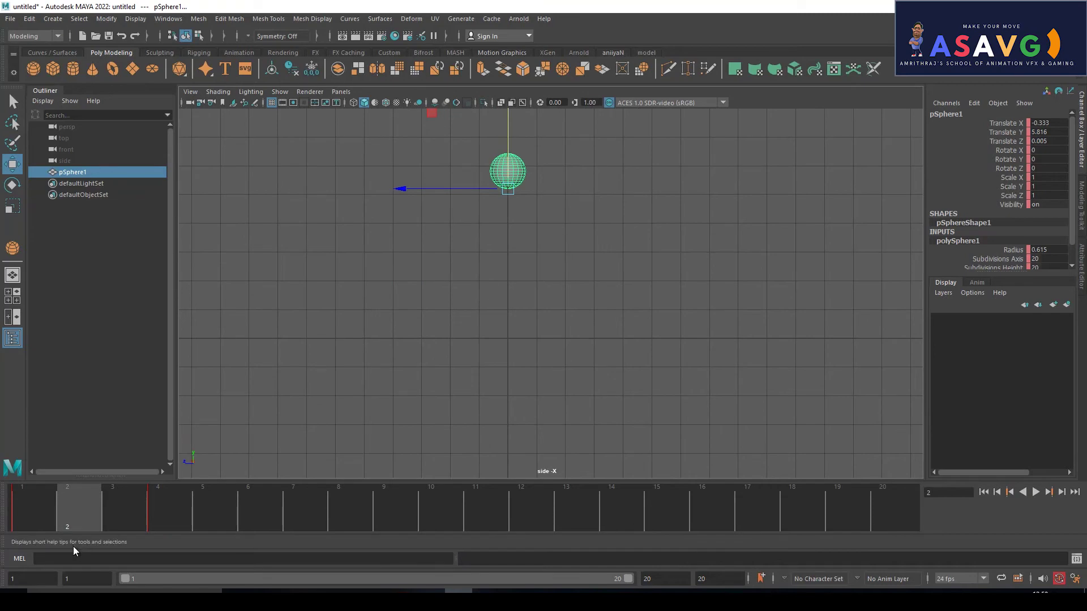
key(alt+v)
key(alt+v)
click(158, 508)
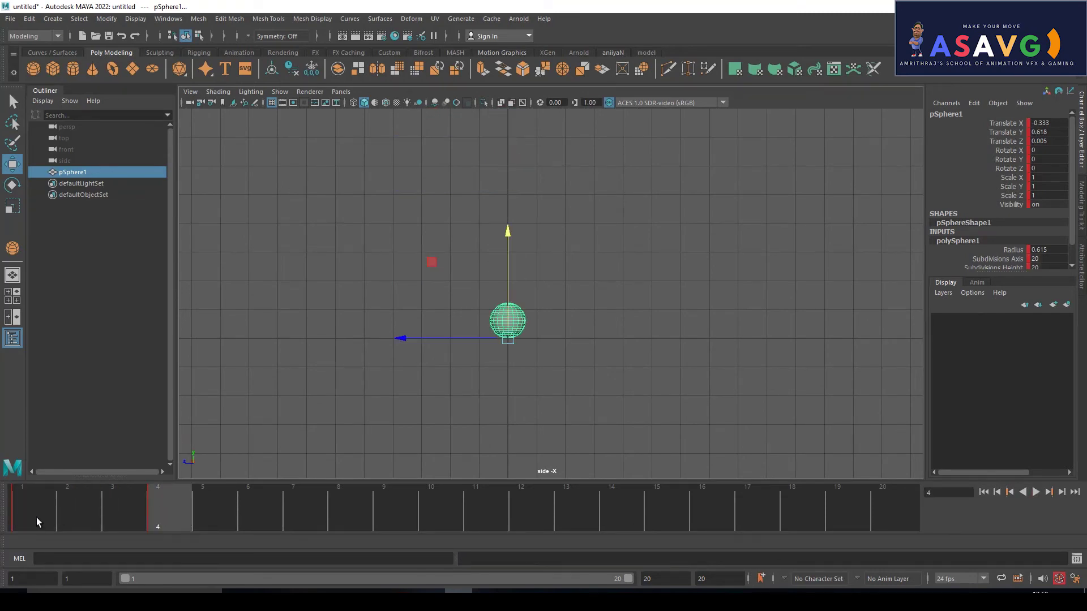
click(72, 513)
alt+middle_drag(538, 257, 539, 260)
Step: Stretch the sphere to Scale Y 1.961 and play it back from frame 1
key(e)
key(r)
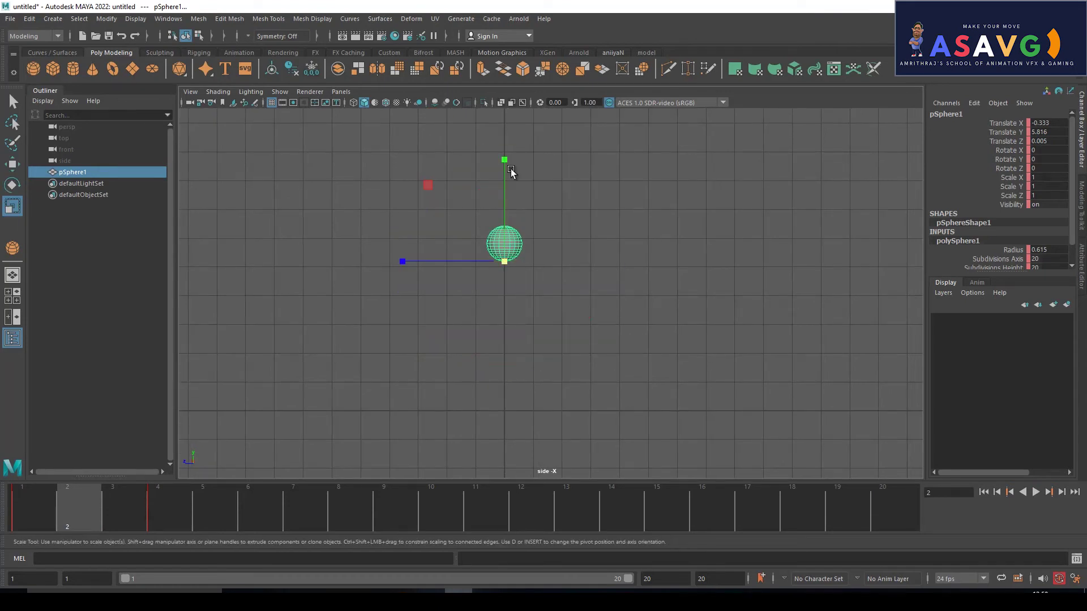
click(505, 162)
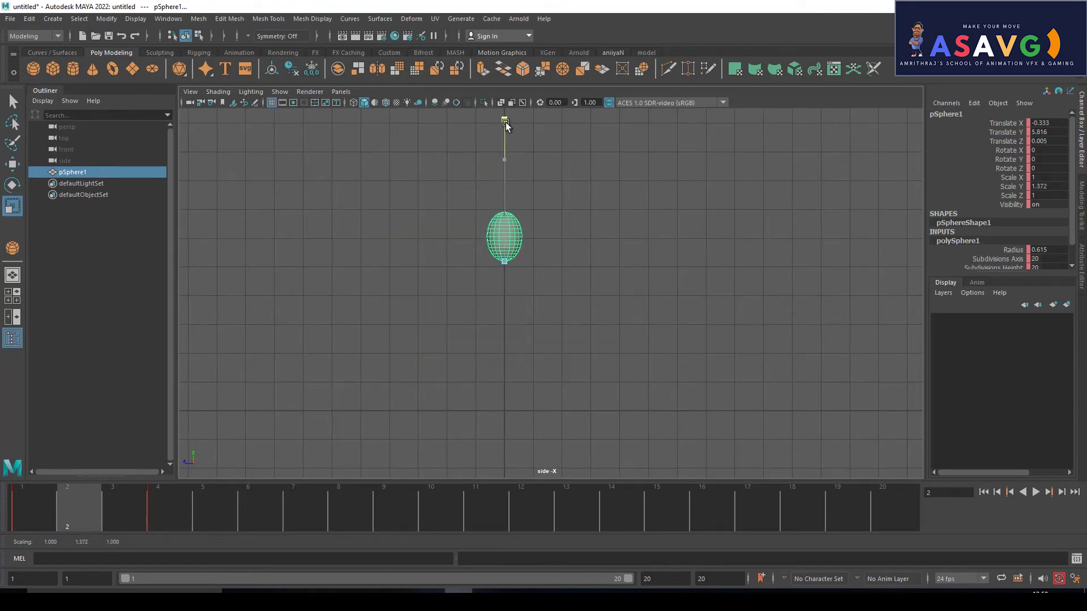
drag(505, 148, 516, 67)
click(25, 506)
key(alt+v)
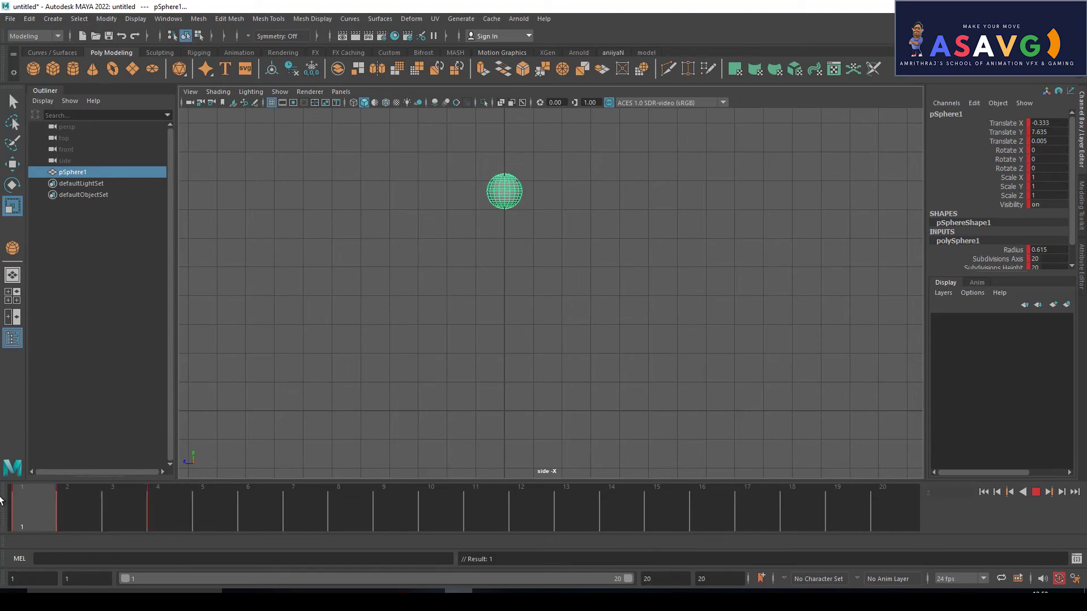
key(Escape)
Step: Narrow the sphere's depth to Scale Z 0.65, scrub through, and key the pose at frame 9
key(r)
scroll(433, 330, up, 2)
drag(410, 292, 448, 294)
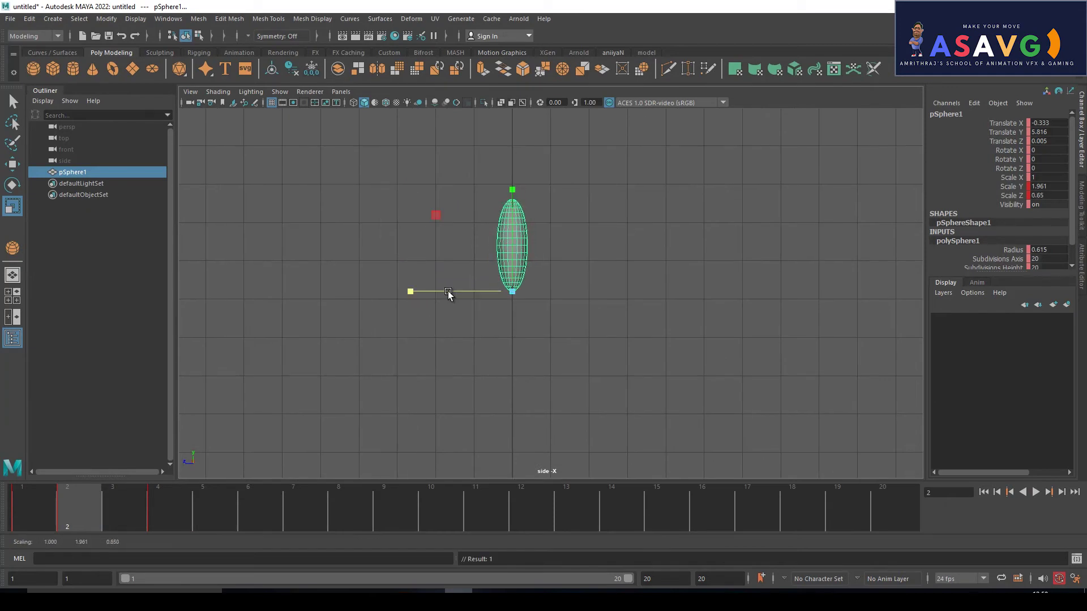
drag(22, 507, 99, 510)
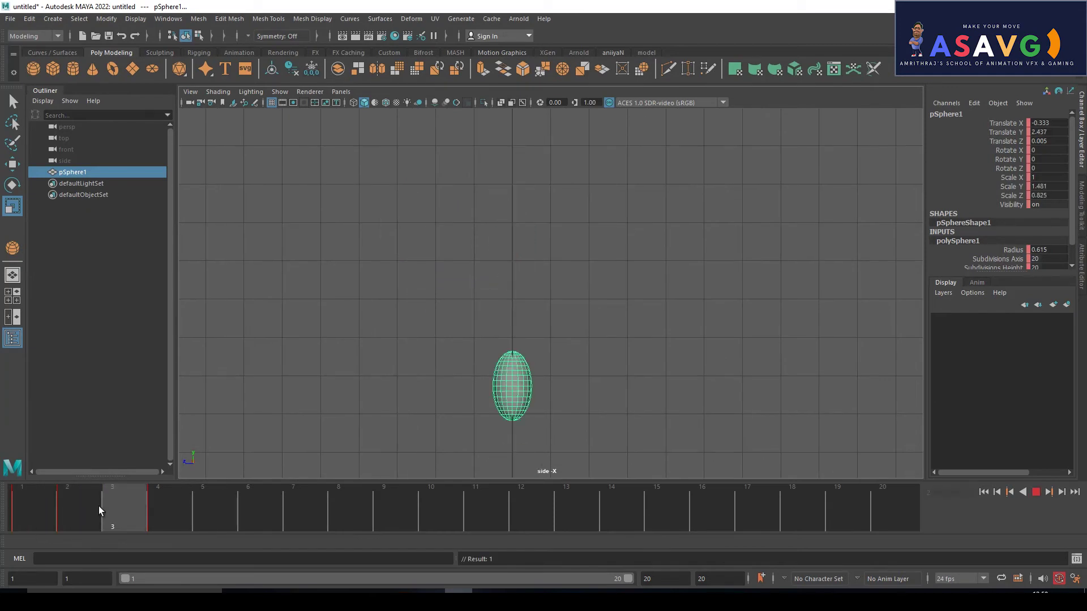
key(Escape)
mouse_move(85, 509)
mouse_down()
mouse_move(197, 519)
mouse_move(264, 507)
mouse_up()
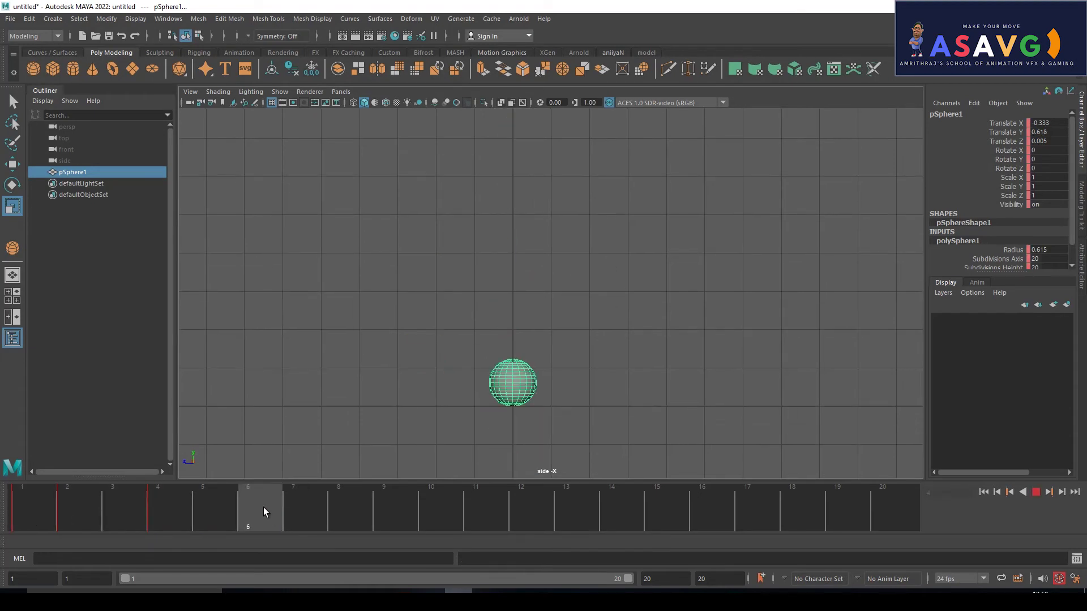
key(alt+v)
drag(269, 521, 394, 526)
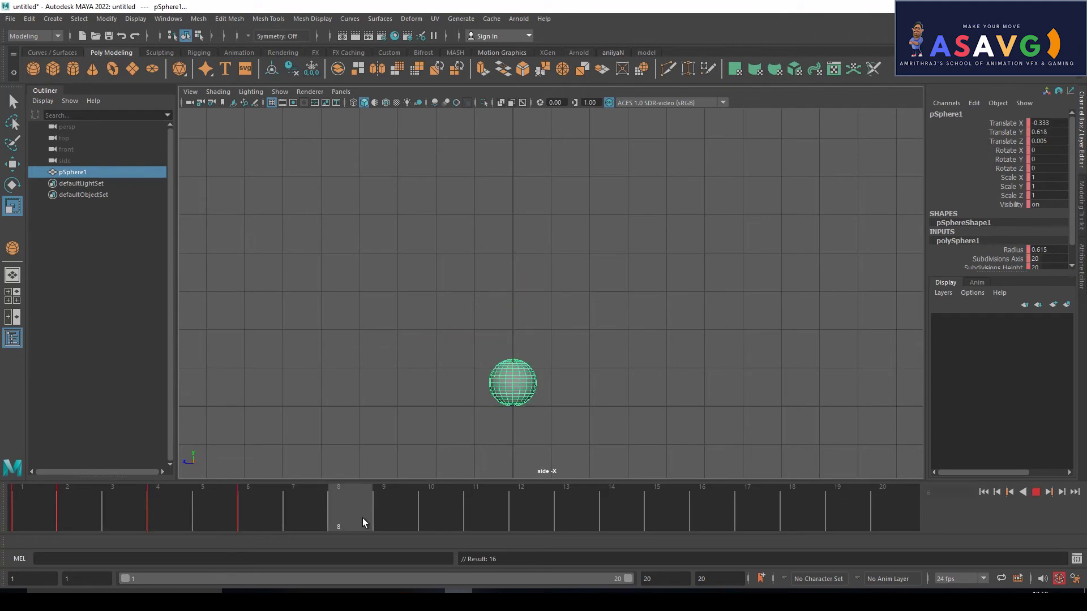
key(alt+v)
key(s)
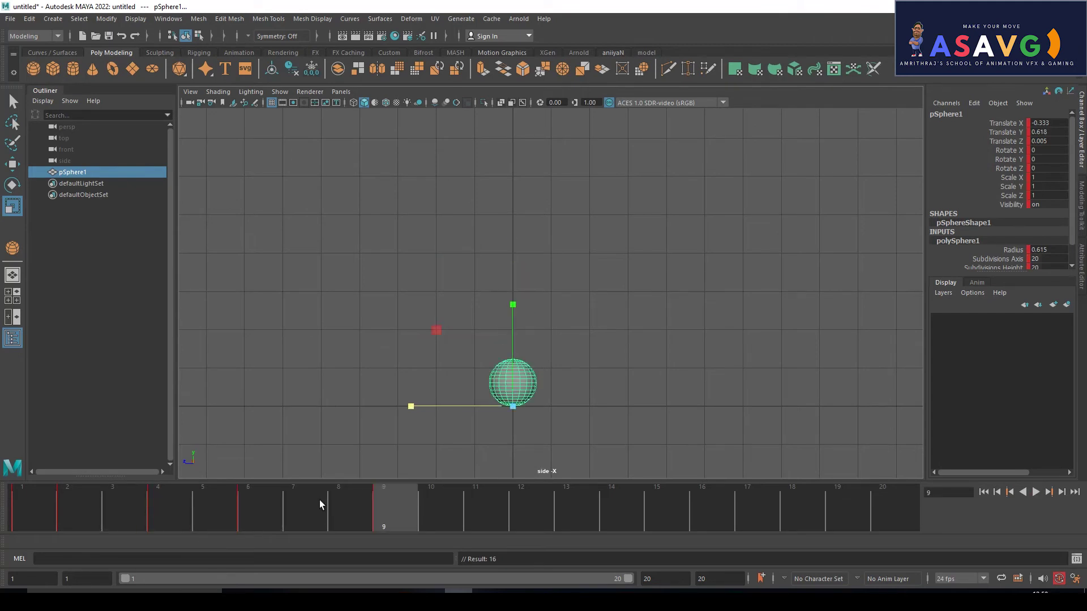
Step: Squash the sphere to Scale Y 0.544 at the frame 4 ground contact and replay
click(67, 508)
mouse_move(67, 509)
mouse_down()
mouse_move(224, 513)
mouse_move(121, 495)
mouse_up()
drag(250, 496, 167, 507)
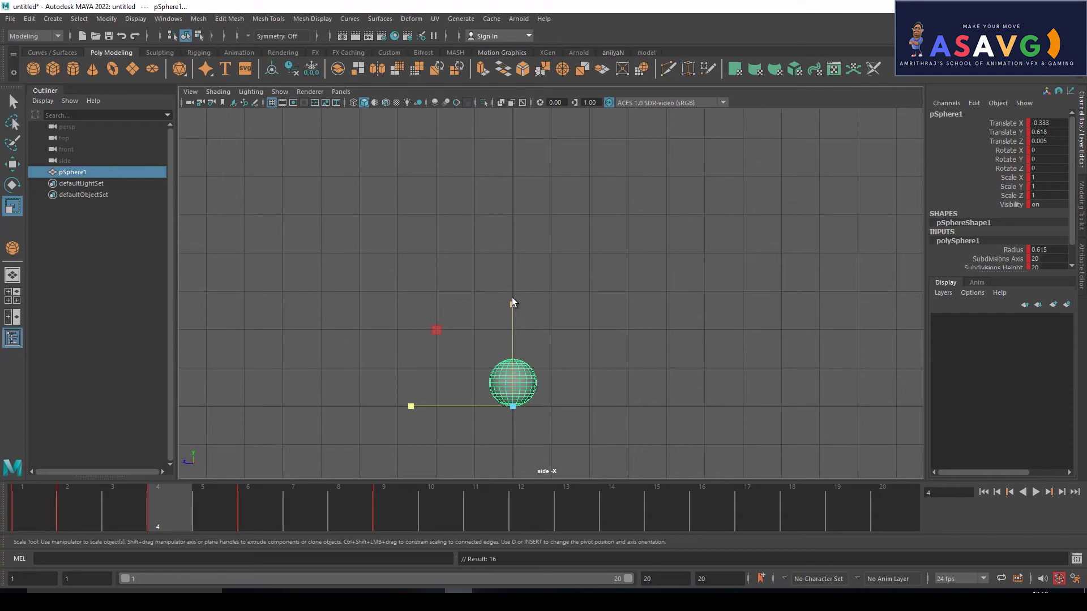
drag(512, 302, 518, 349)
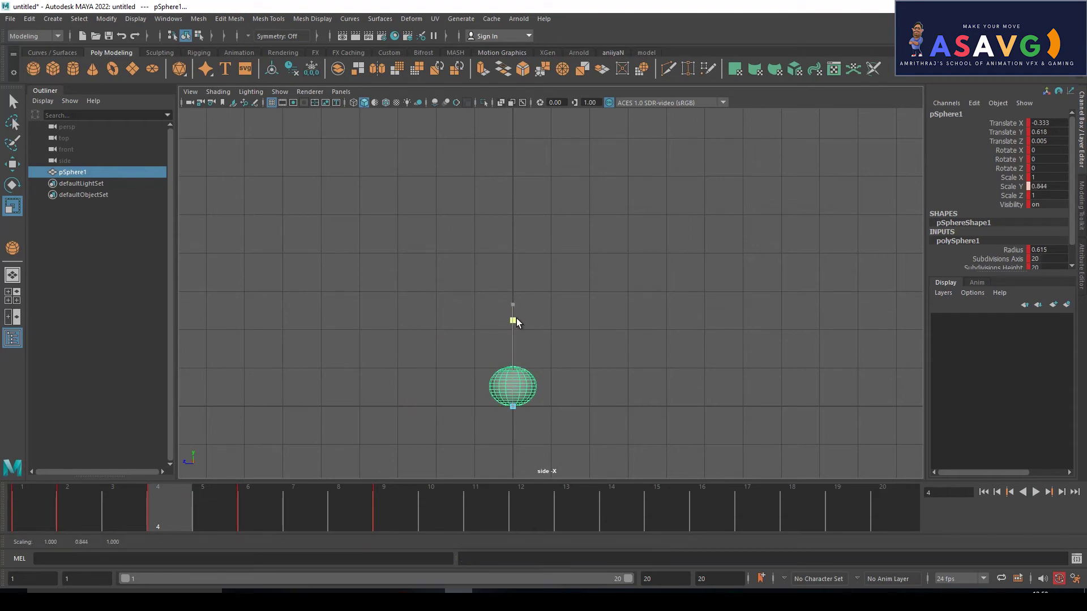
click(80, 519)
key(alt+v)
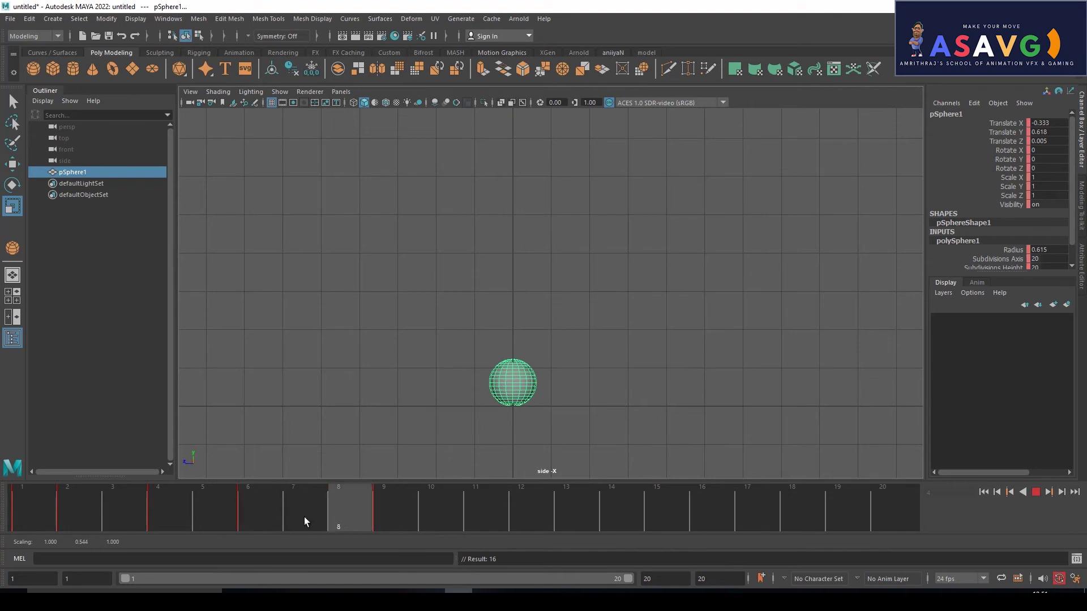
click(263, 504)
Step: Stretch the sphere upward at frame 6 and scrub through the rebound to frame 10
drag(515, 307, 517, 290)
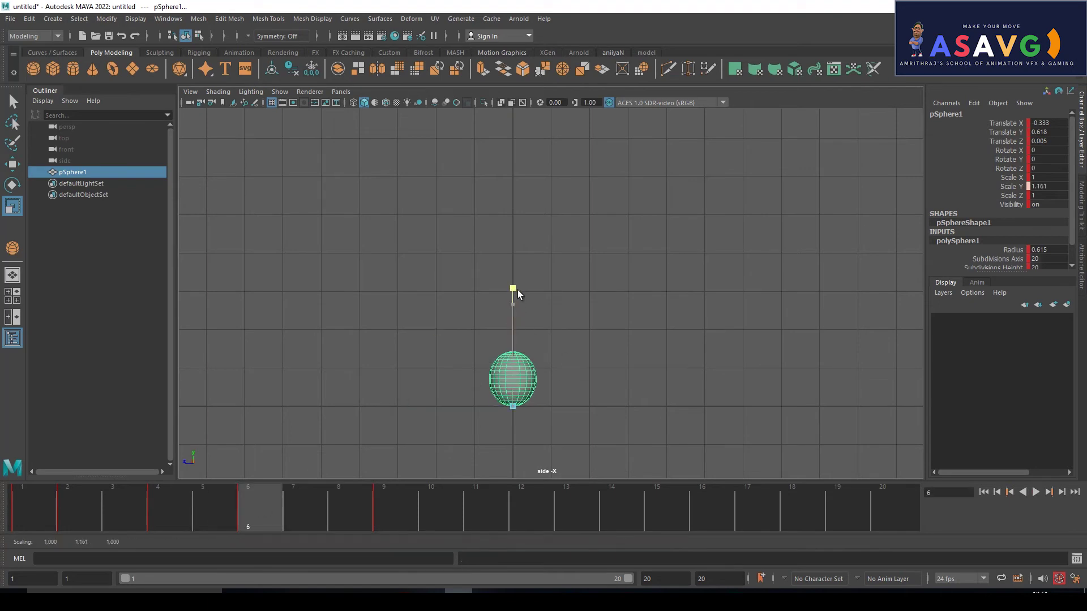
key(alt+v)
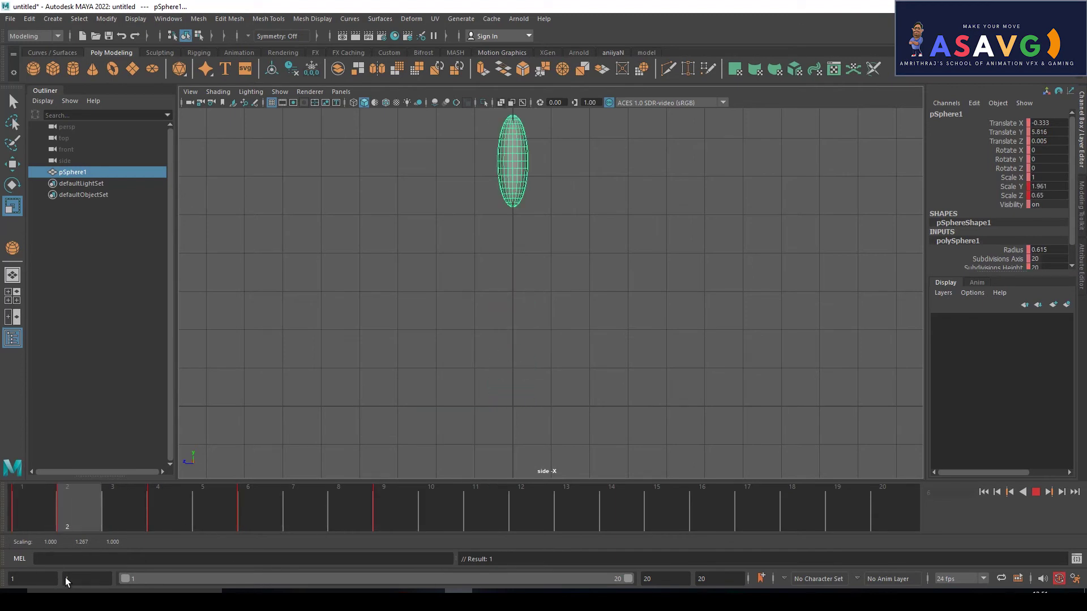
mouse_move(158, 569)
mouse_down()
mouse_move(239, 470)
mouse_move(215, 481)
mouse_move(484, 482)
mouse_move(23, 498)
mouse_move(431, 496)
mouse_up()
alt+middle_drag(532, 447, 583, 408)
Step: Reselect pSphere1 and scrub from frame 1 through the stretch, squash and rebound
click(596, 441)
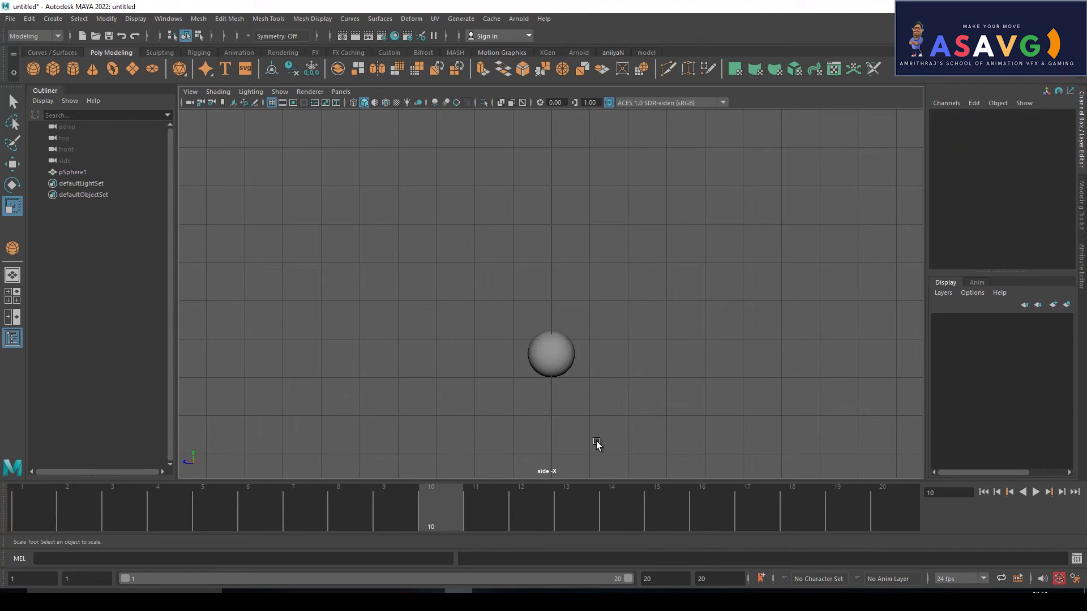
click(535, 371)
click(27, 517)
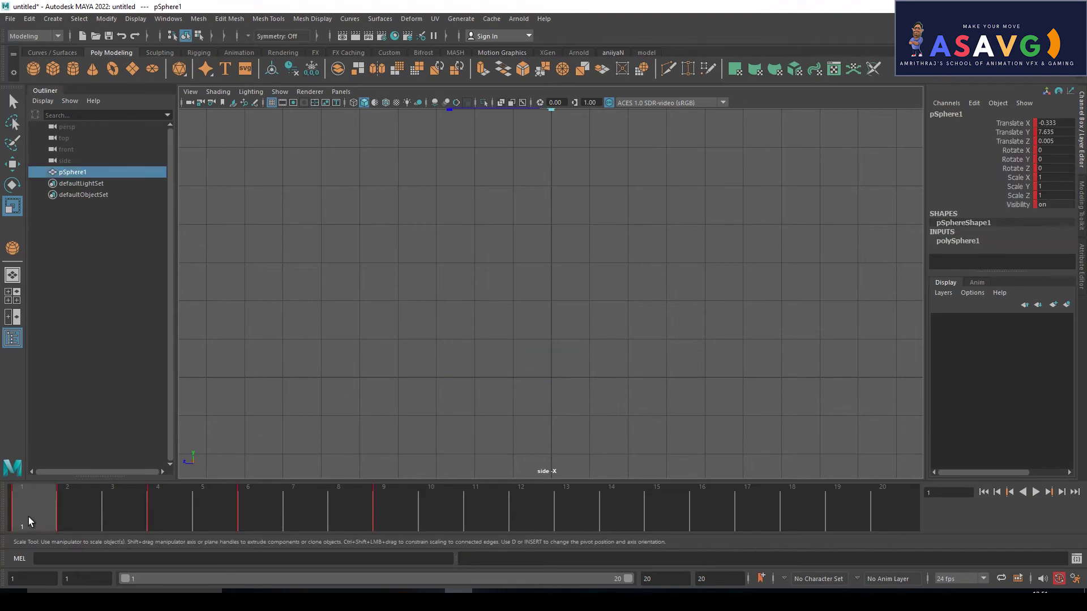
scroll(645, 316, down, 3)
alt+middle_drag(589, 274, 577, 329)
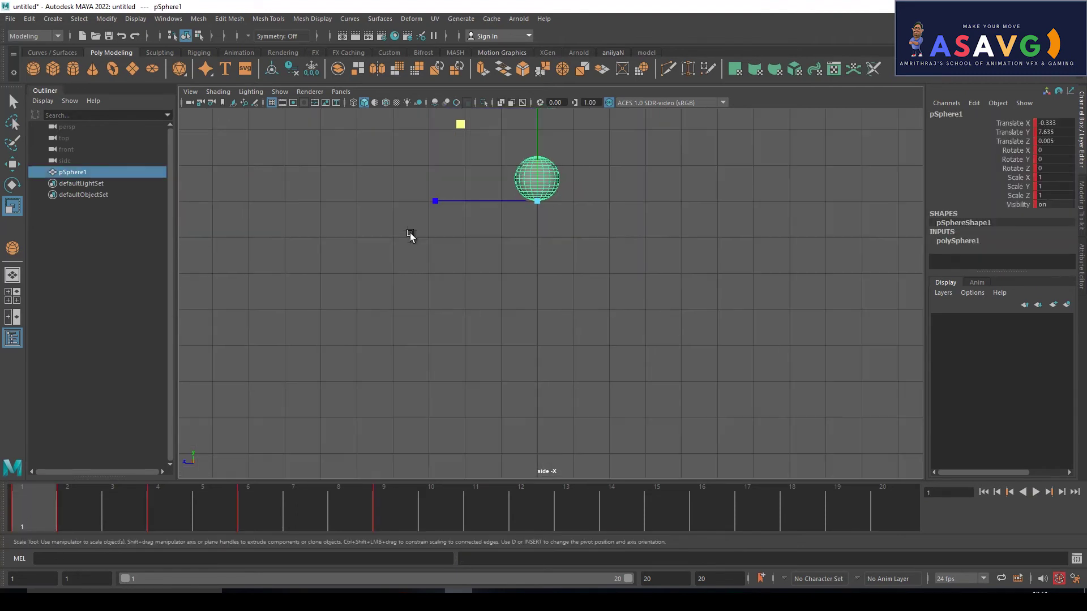
click(74, 515)
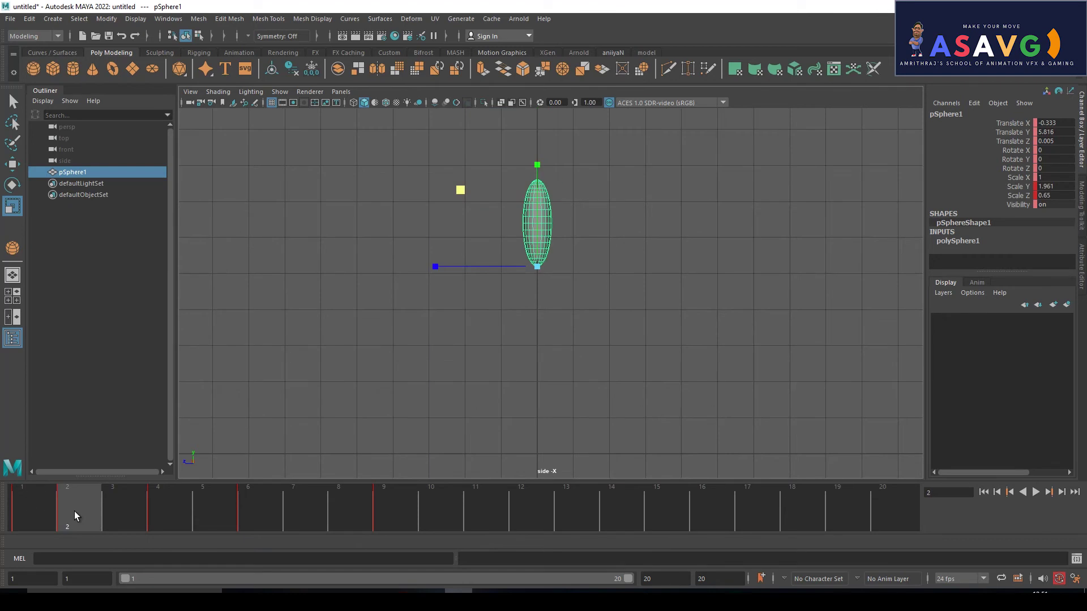
drag(74, 511, 157, 511)
alt+middle_drag(676, 374, 645, 255)
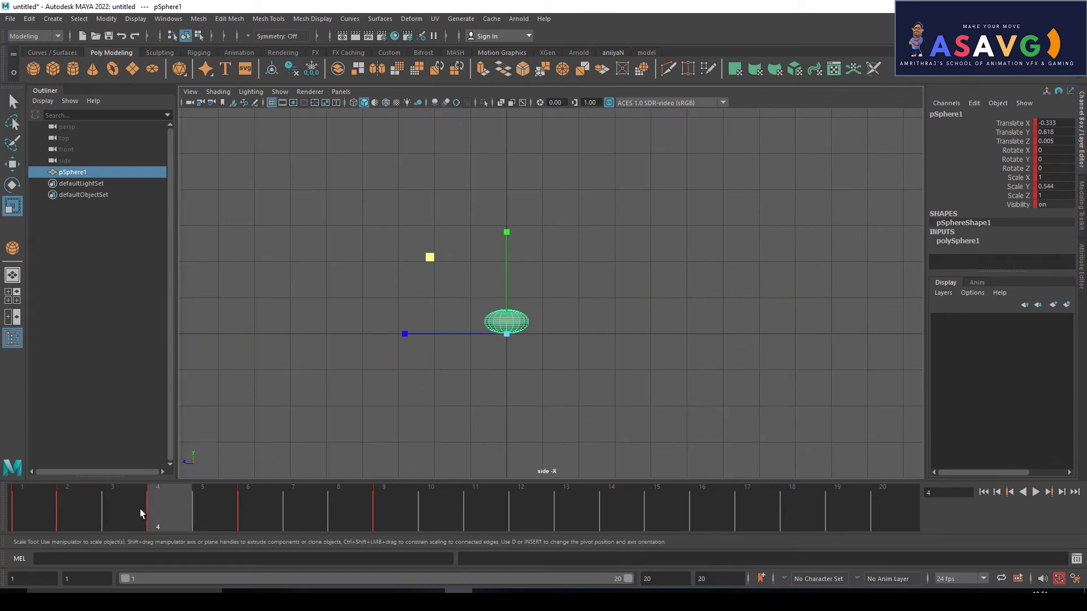
mouse_move(84, 506)
mouse_down()
mouse_move(504, 548)
mouse_move(179, 528)
mouse_move(263, 528)
mouse_up()
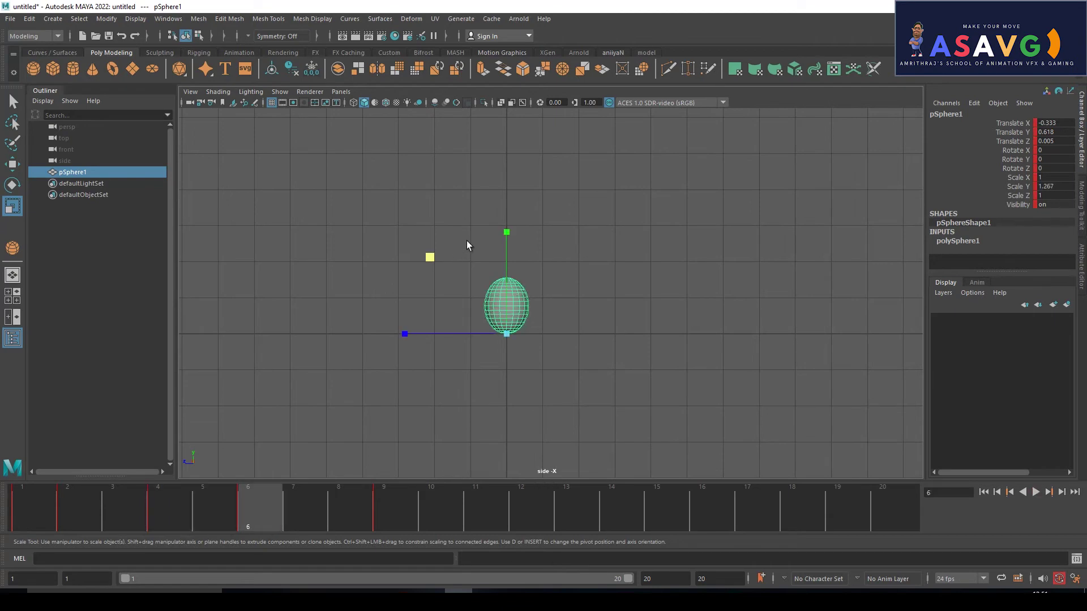
Step: At frame 6, stretch the sphere taller and narrower, then play it back
drag(507, 231, 510, 201)
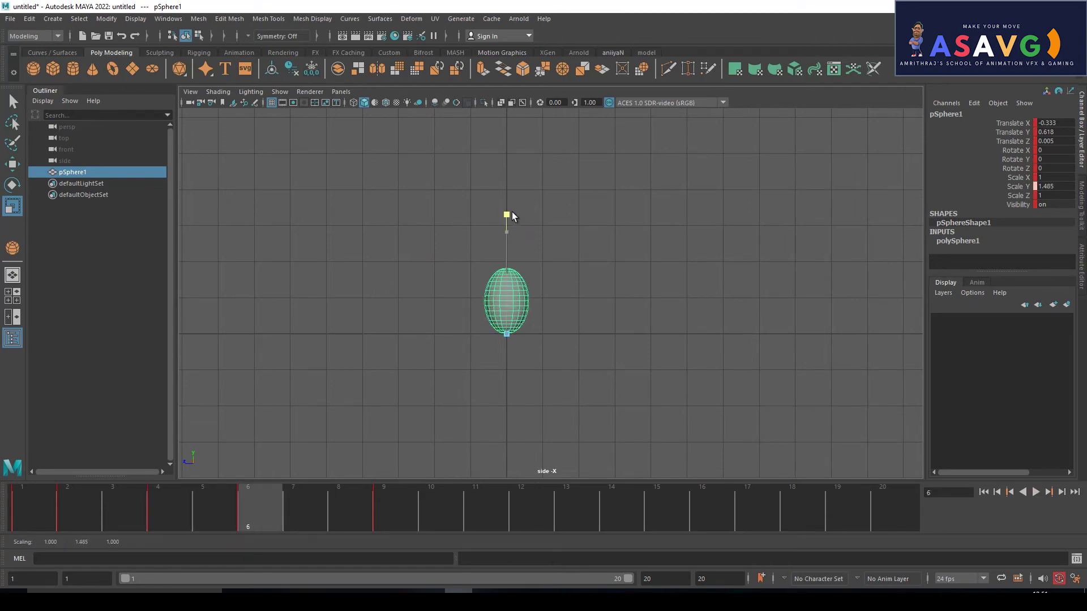
drag(410, 340, 434, 339)
key(alt+v)
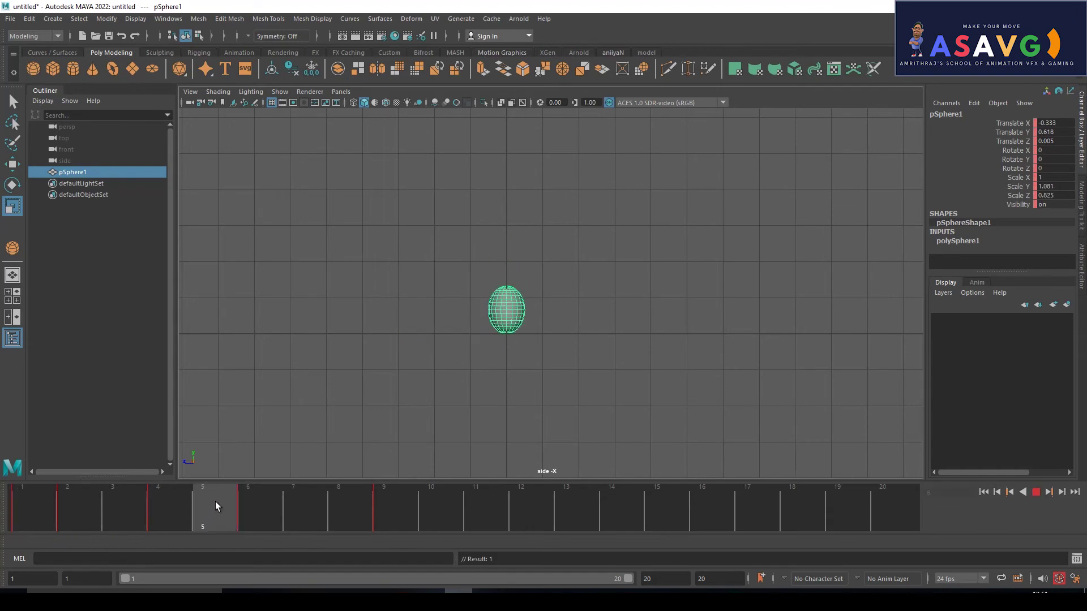
key(Escape)
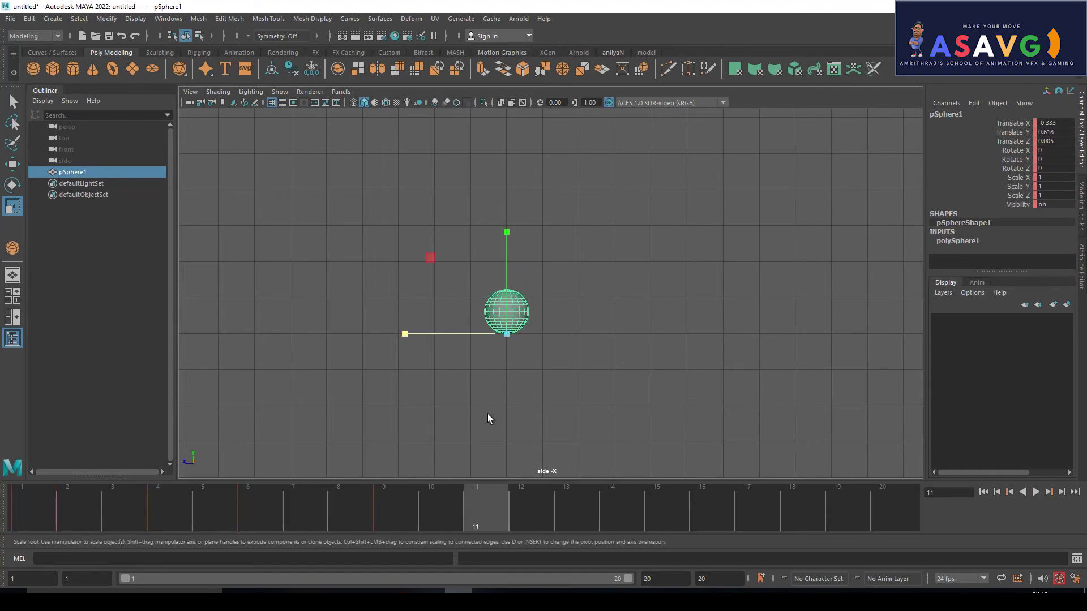
Step: Deselect the sphere and mark frames 1 to 9 on the time slider for preview
click(509, 396)
alt+middle_drag(552, 379, 608, 402)
key(alt+v)
drag(303, 514, 355, 505)
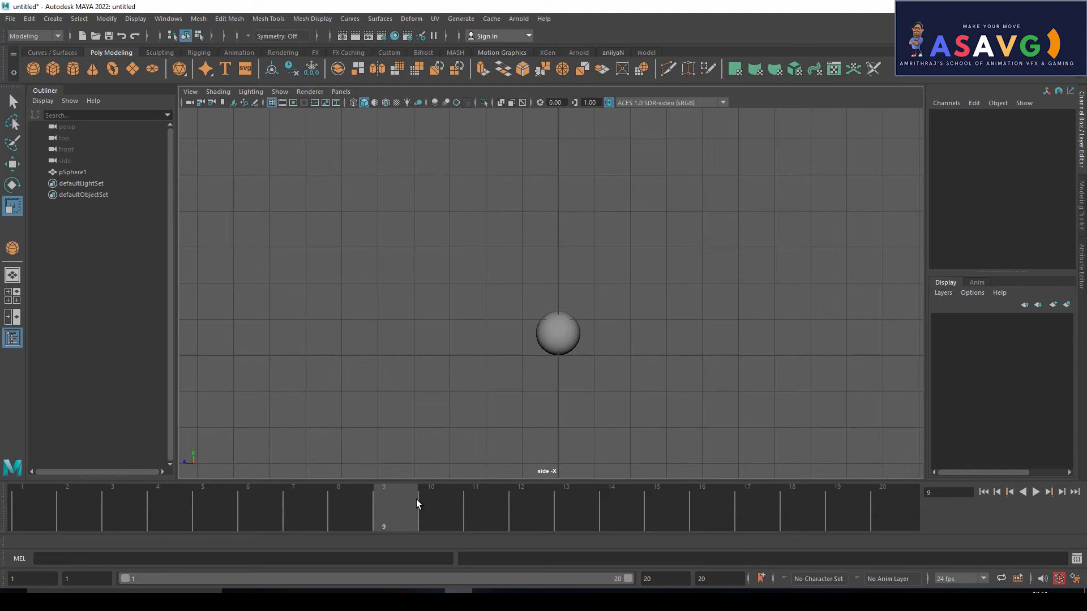
shift+drag(379, 493, 46, 518)
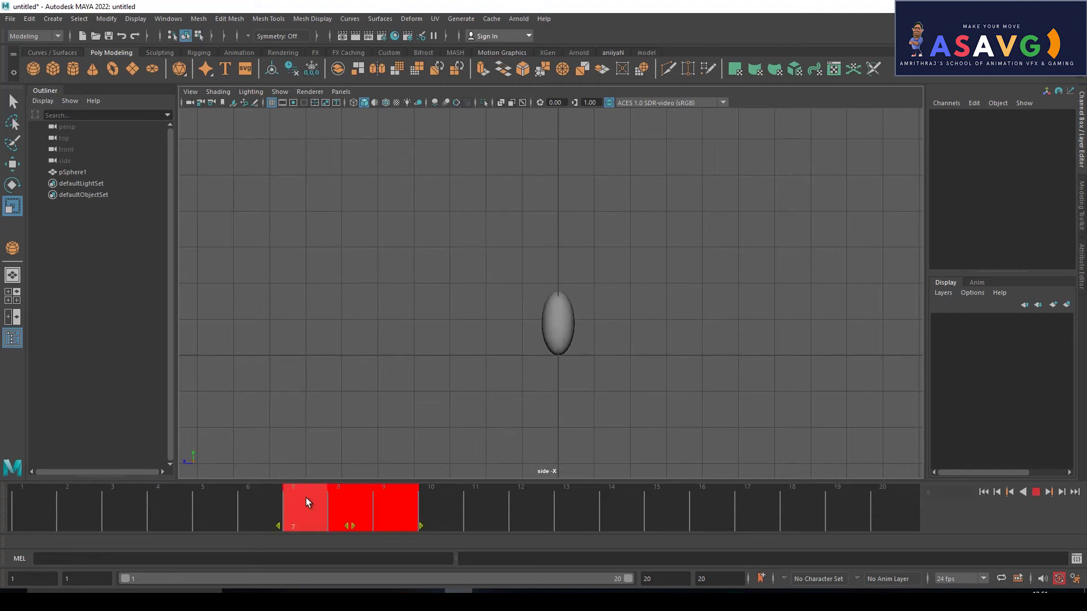
alt+middle_drag(721, 215, 580, 340)
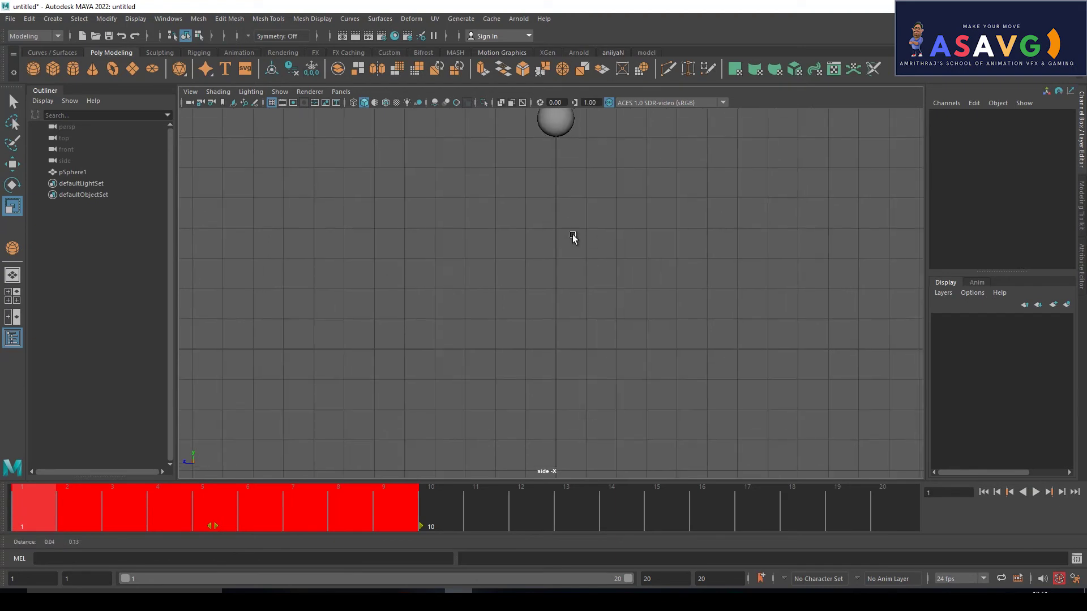
Step: Playblast the marked frames to blast3.avi, watch it twice in Media Player Classic, then close it
right_click(363, 498)
click(407, 498)
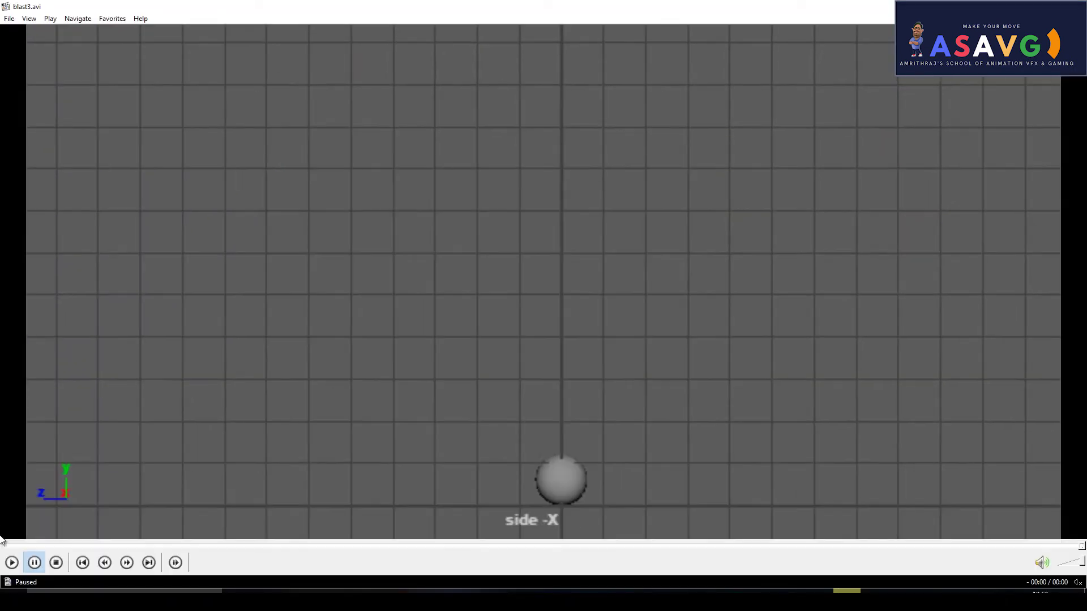
click(7, 552)
click(448, 347)
key(alt+F4)
click(563, 433)
mouse_move(98, 505)
mouse_down()
mouse_move(35, 508)
mouse_move(306, 498)
mouse_move(443, 507)
mouse_move(226, 509)
mouse_move(355, 501)
mouse_move(427, 500)
mouse_move(121, 518)
mouse_move(440, 494)
mouse_move(145, 492)
mouse_move(399, 485)
mouse_move(385, 488)
mouse_up()
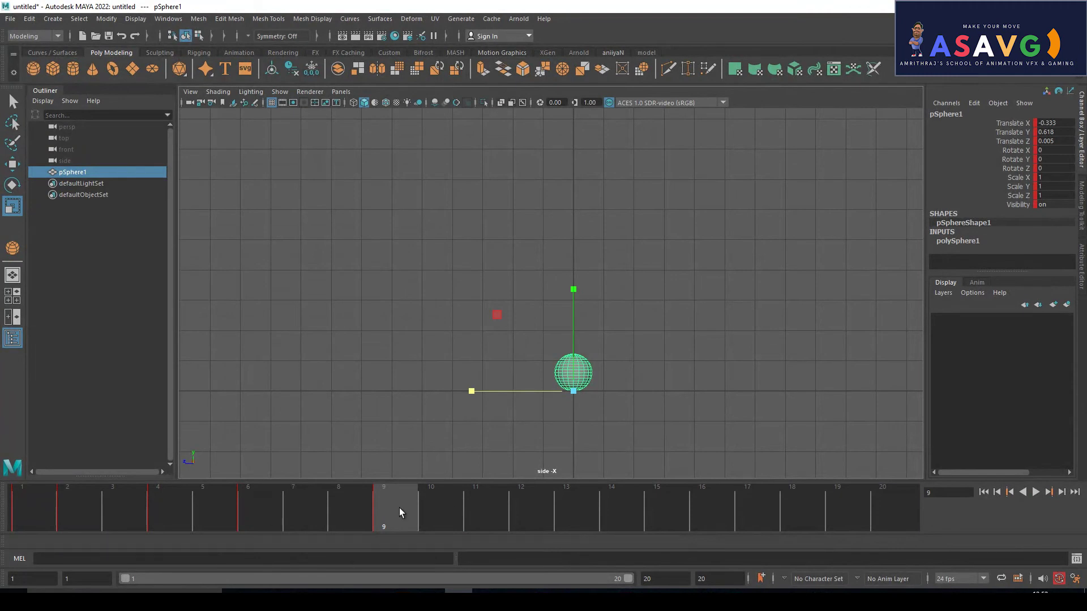
Step: Copy the frame 9 ground-contact key and paste it onto frame 13
right_click(399, 508)
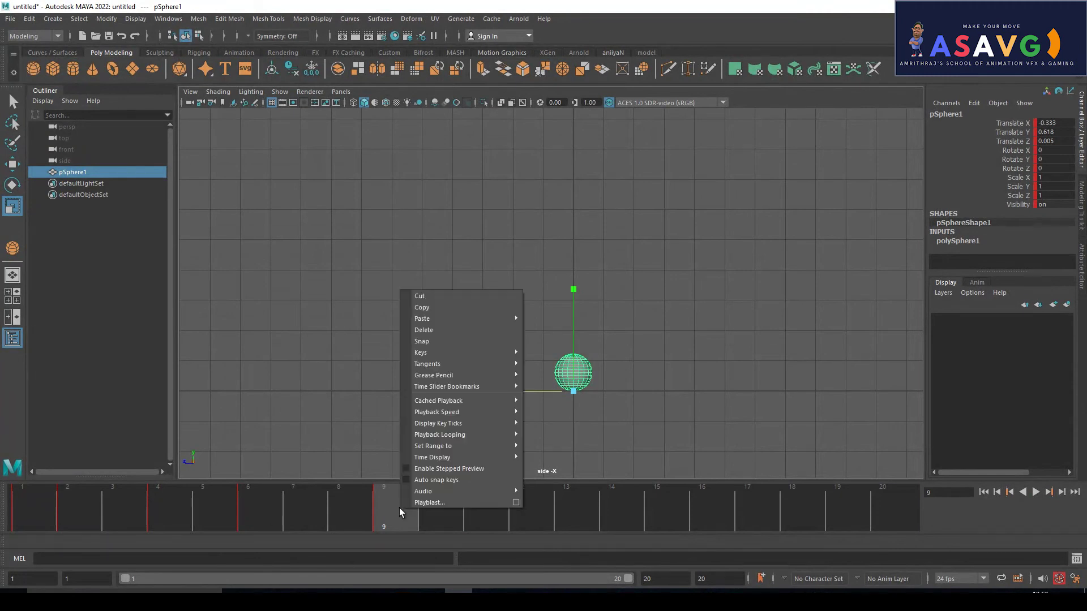
click(445, 304)
key(alt+v)
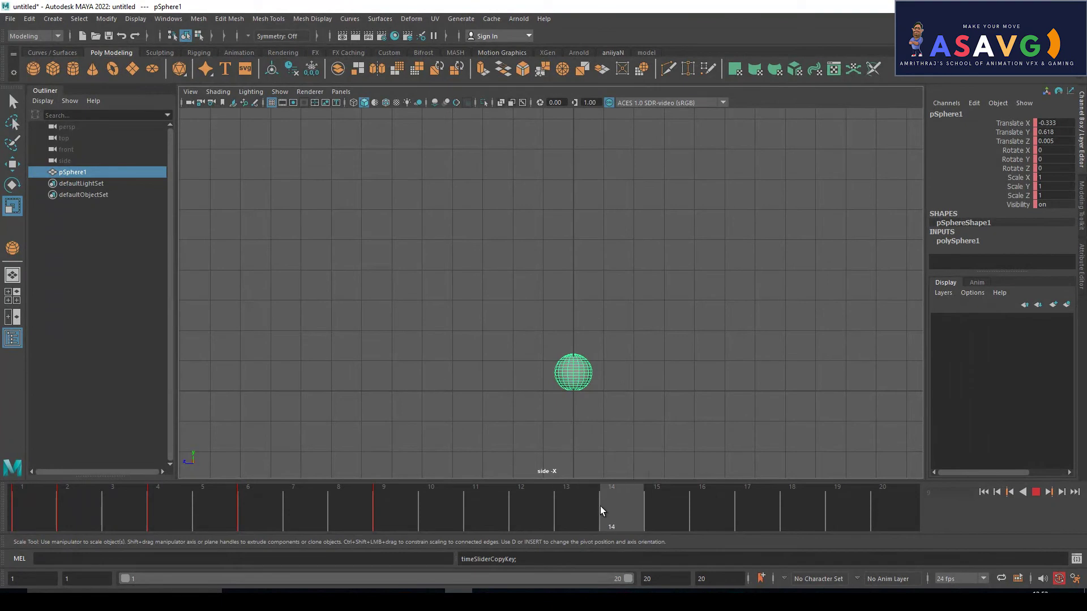
click(576, 506)
right_click(579, 491)
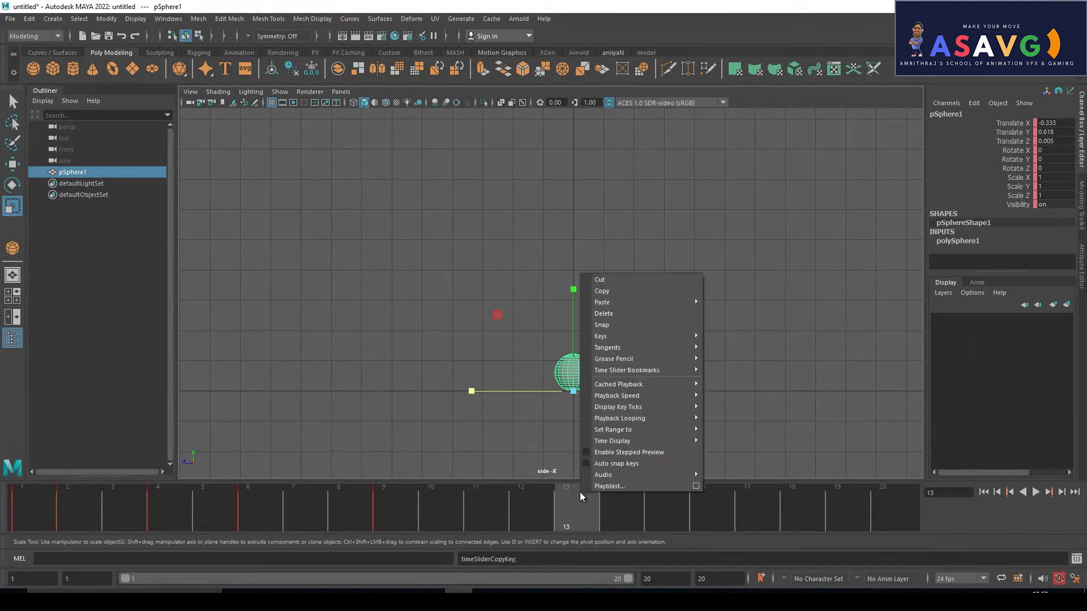
mouse_move(628, 302)
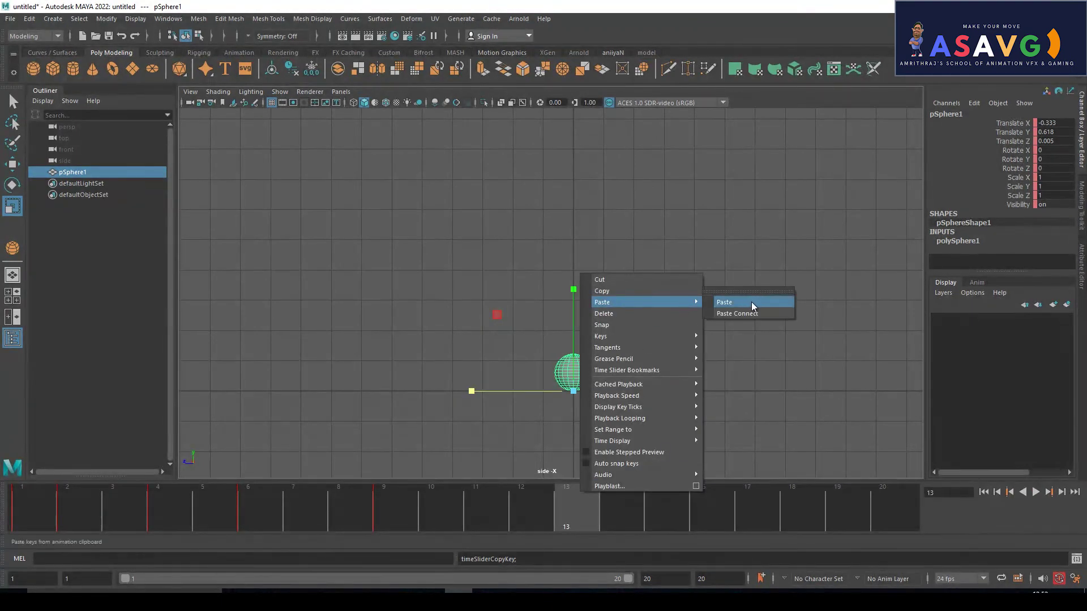
click(752, 305)
Step: Copy the frame 13 key, paste it onto frame 17, and scrub to review the new bounces
right_click(577, 507)
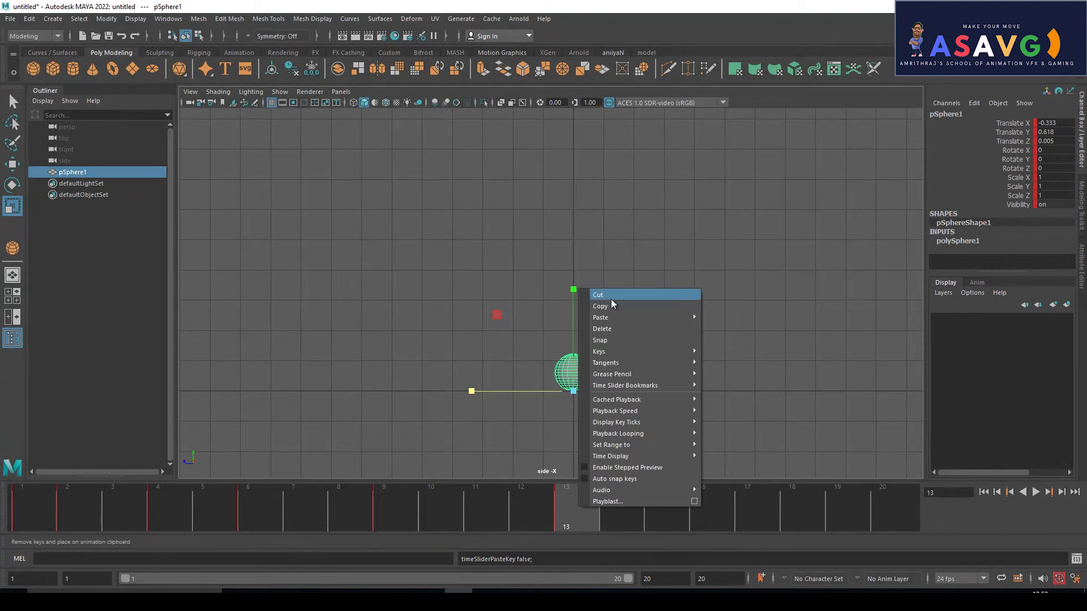
click(610, 305)
mouse_move(594, 490)
mouse_down()
mouse_move(786, 520)
mouse_move(762, 512)
mouse_up()
right_click(762, 512)
mouse_move(785, 322)
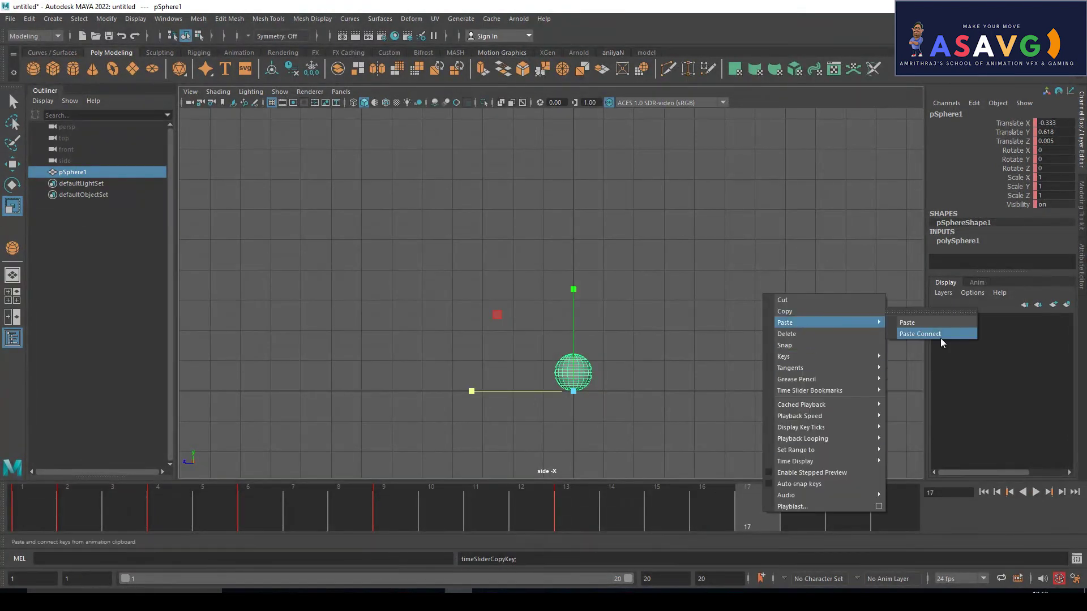
click(908, 323)
click(168, 514)
mouse_move(167, 514)
mouse_down()
mouse_move(218, 514)
mouse_move(35, 498)
mouse_move(187, 511)
mouse_move(119, 515)
mouse_move(163, 524)
mouse_move(442, 552)
mouse_move(565, 536)
mouse_move(372, 515)
mouse_up()
mouse_move(550, 517)
mouse_down()
mouse_move(600, 494)
mouse_move(504, 478)
mouse_move(766, 494)
mouse_move(561, 531)
mouse_move(146, 536)
mouse_move(240, 551)
mouse_move(395, 544)
mouse_move(246, 511)
mouse_move(402, 510)
mouse_up()
Step: Try a vertical squash at frame 9, undo it, and review the playback
key(w)
key(r)
drag(576, 287, 575, 321)
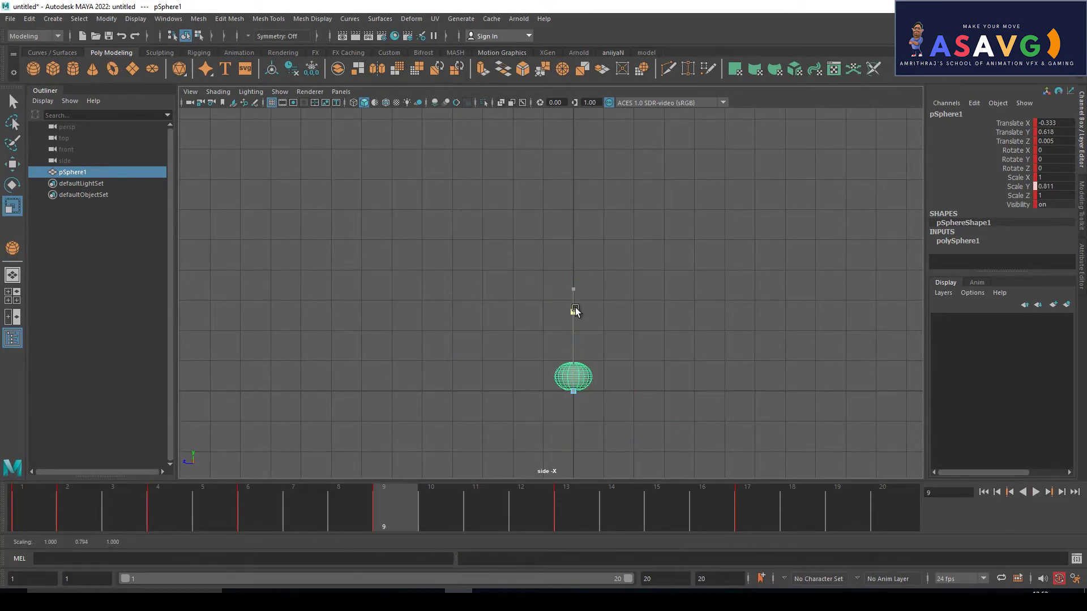
mouse_move(364, 531)
mouse_down()
mouse_move(144, 514)
mouse_move(507, 461)
mouse_move(756, 538)
mouse_move(135, 497)
mouse_move(553, 517)
mouse_up()
key(ctrl+z)
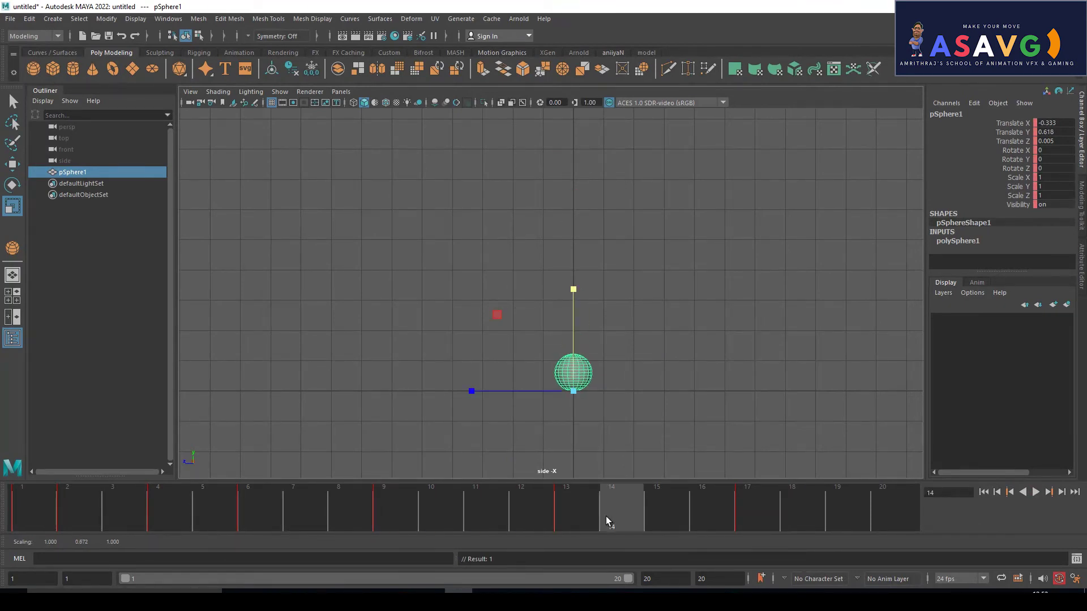
key(ctrl+z)
key(alt+v)
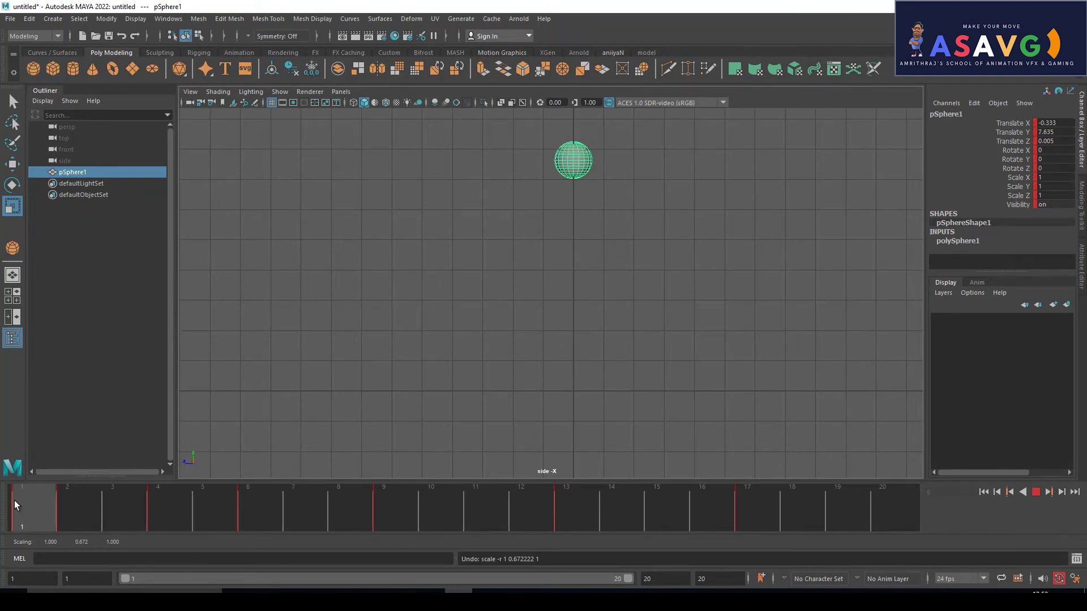
mouse_move(130, 503)
mouse_down()
mouse_move(80, 503)
mouse_move(182, 525)
mouse_up()
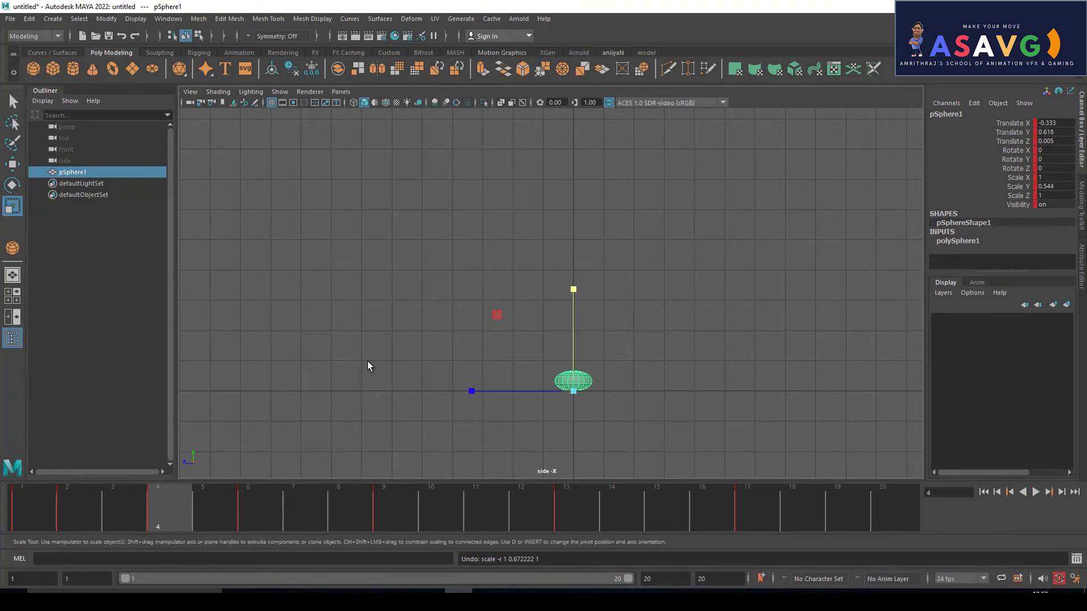
Step: Squash the sphere flat in Scale Y and widen it along Z at frame 4
drag(573, 289, 574, 291)
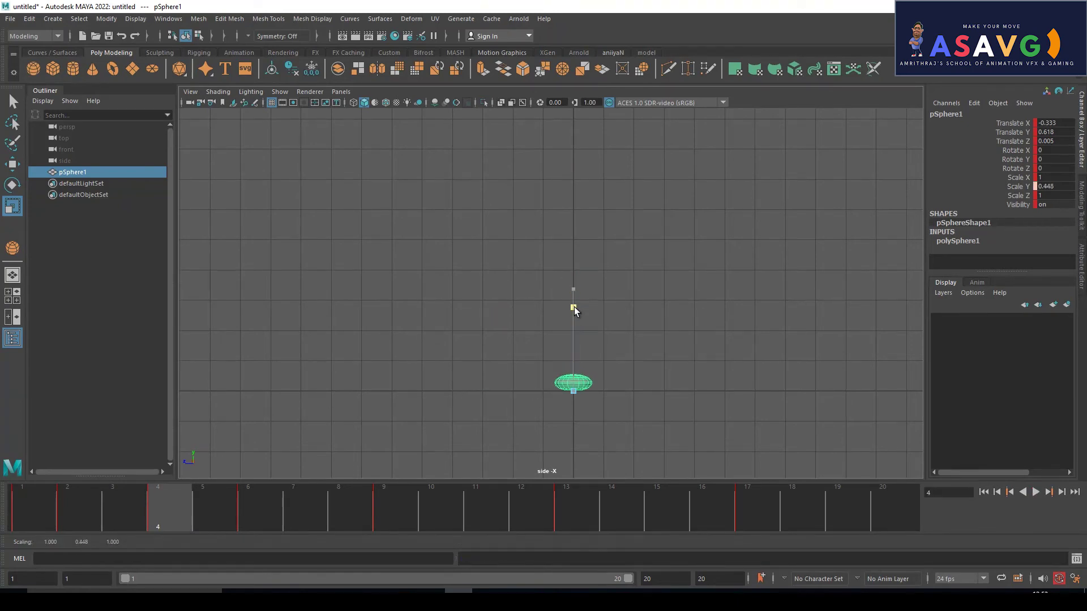
drag(471, 392, 429, 391)
key(alt+v)
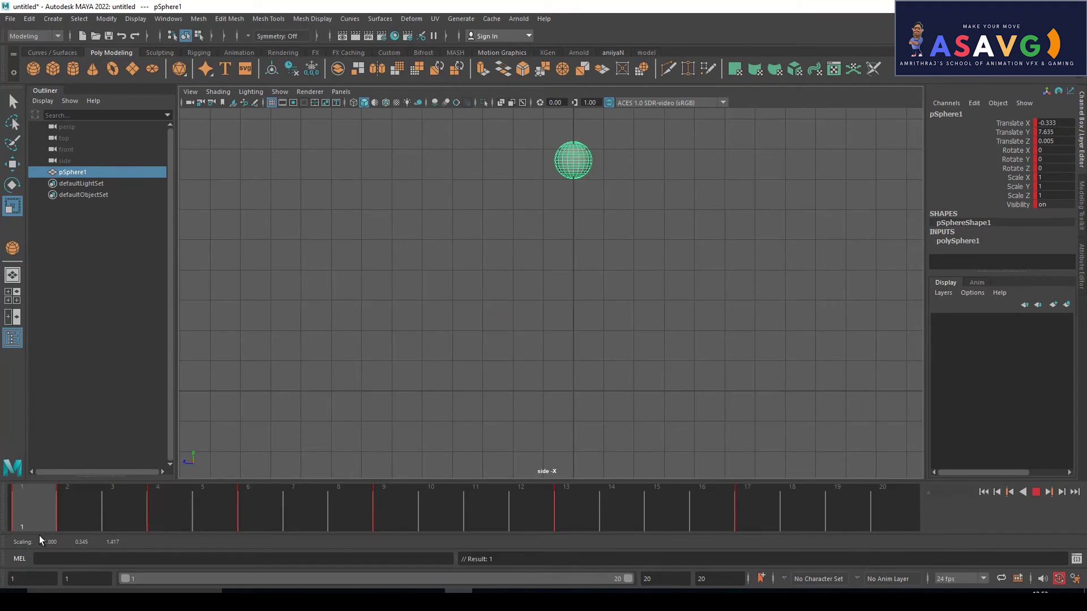
drag(104, 527, 269, 510)
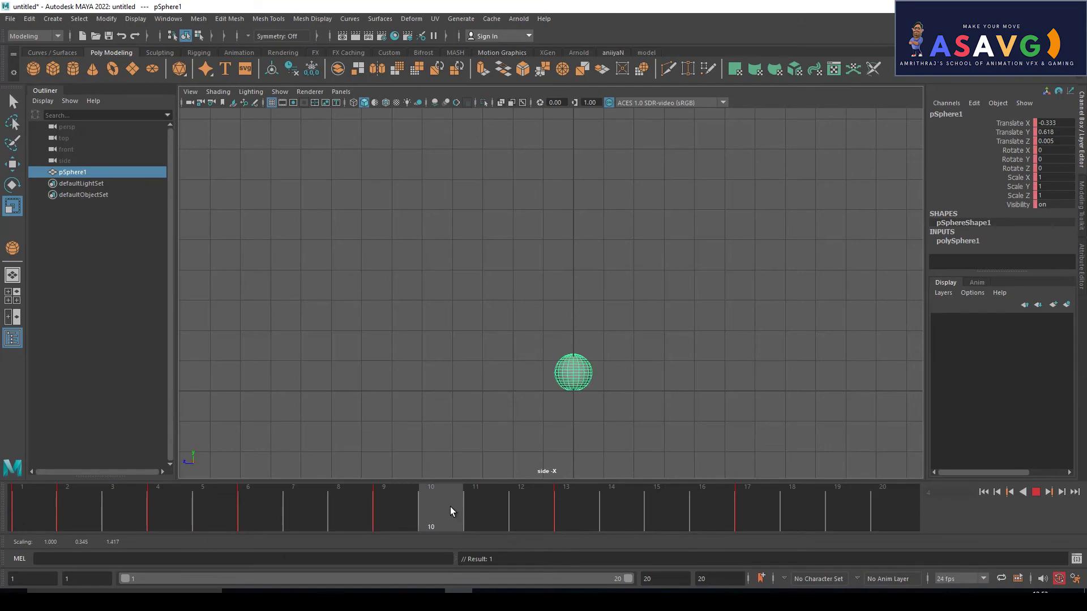
key(alt+v)
Step: Raise the stretched sphere slightly at frame 6 with the Move tool
key(w)
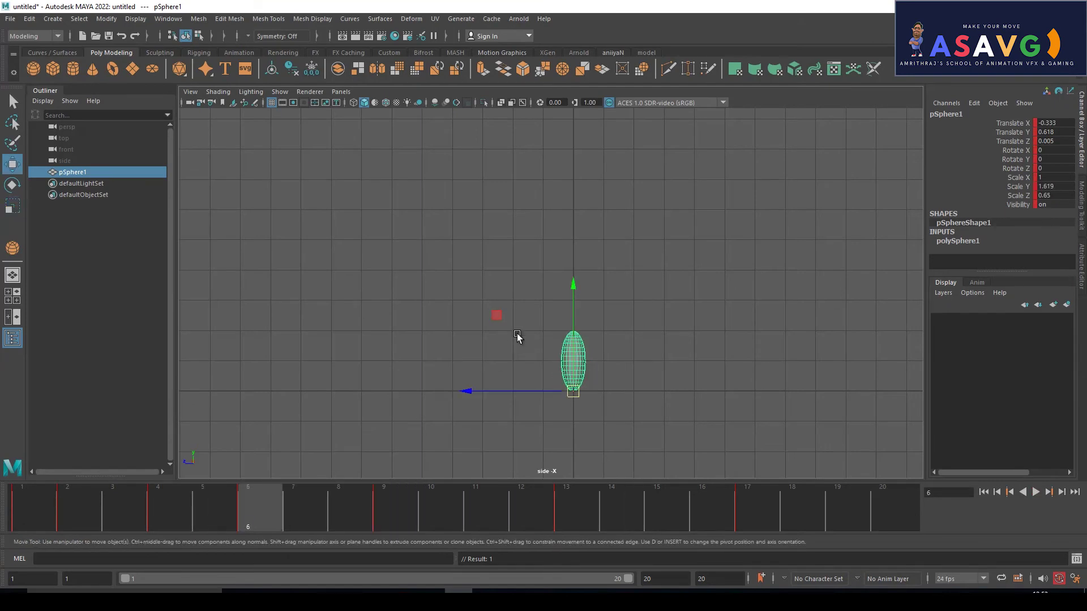
drag(578, 320, 579, 308)
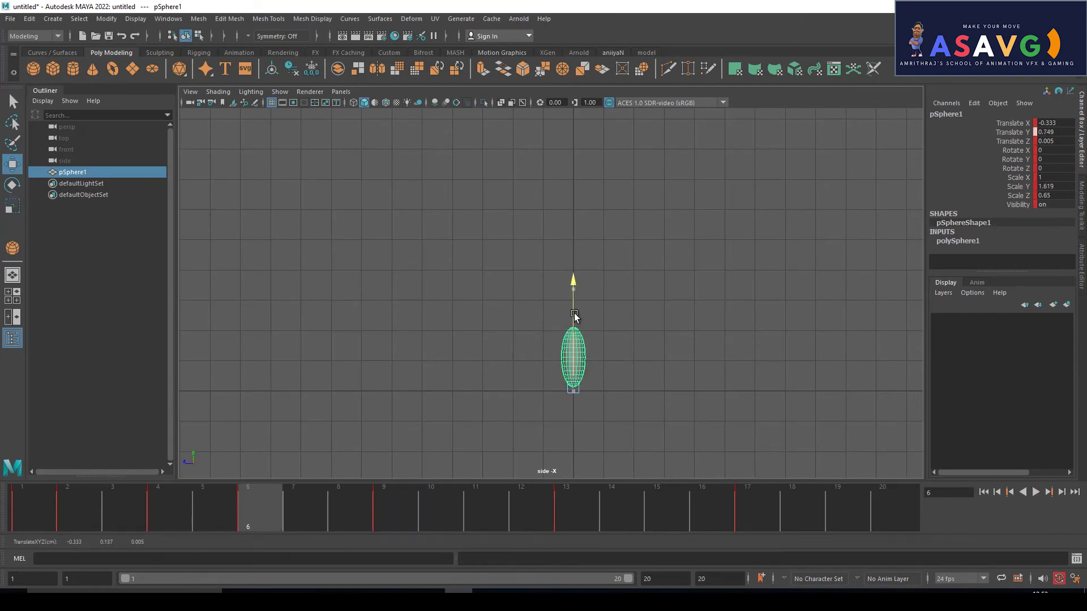
click(111, 530)
key(alt+v)
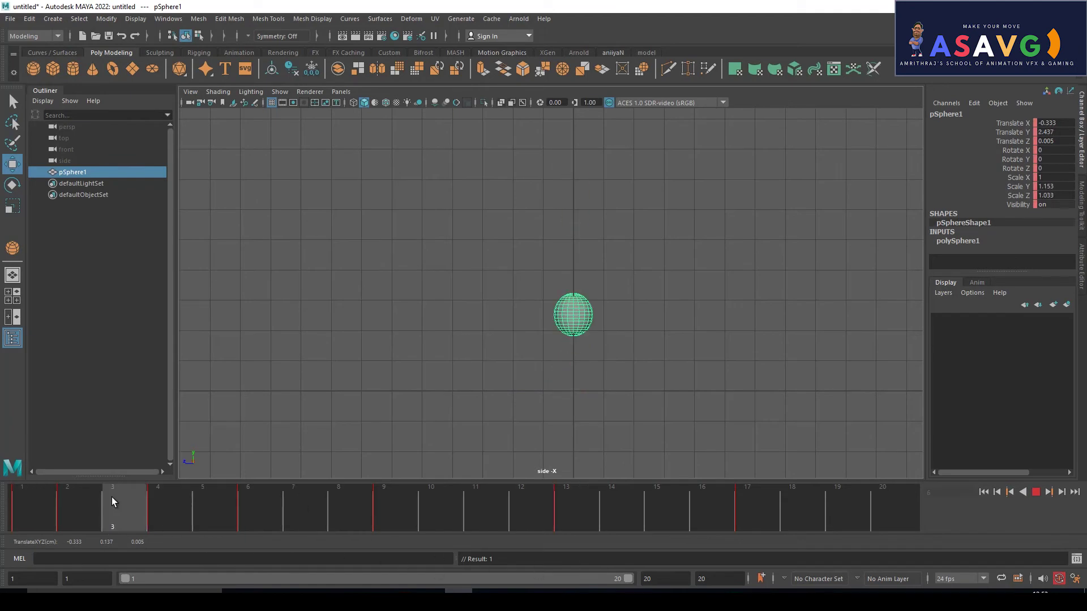
click(408, 501)
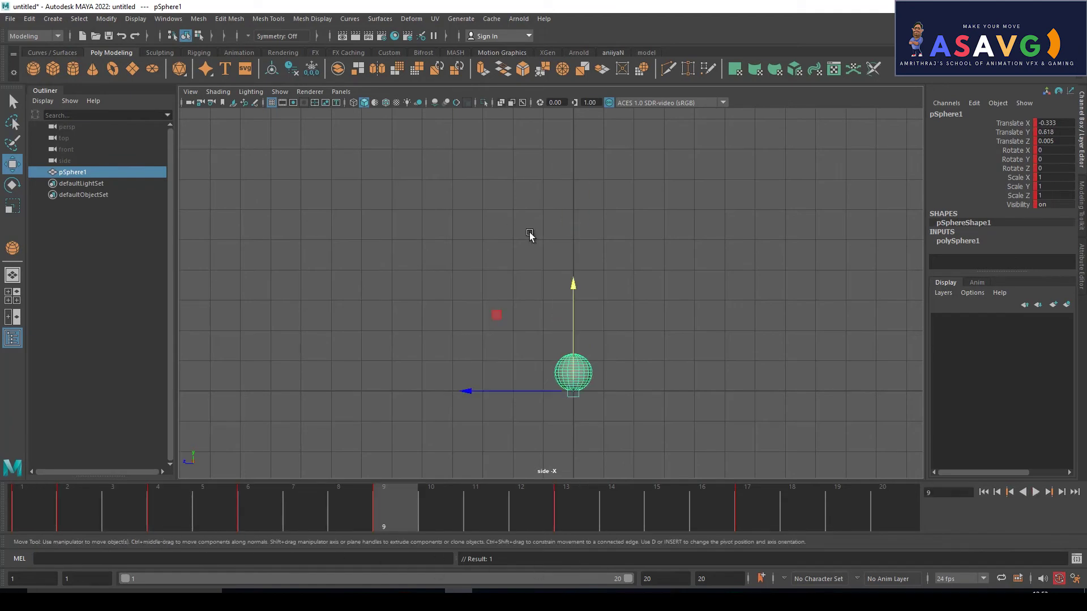
Step: Apply a milder squash of Scale Y 0.906 at frame 9 and mark frames 1–16
key(e)
key(r)
drag(573, 291, 577, 319)
click(248, 507)
key(alt+v)
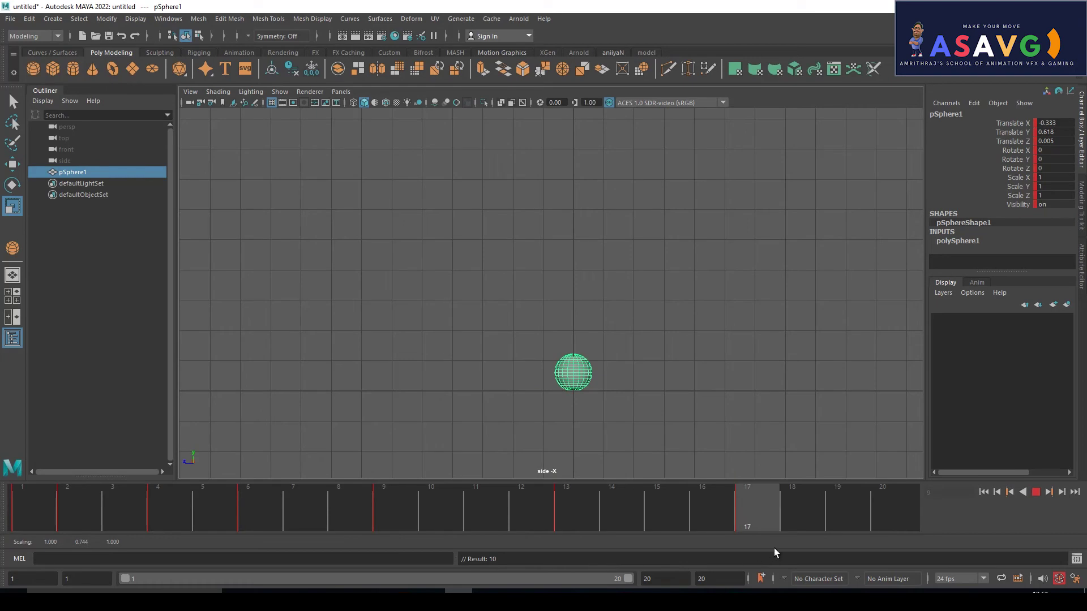
click(497, 388)
shift+drag(715, 504, 23, 503)
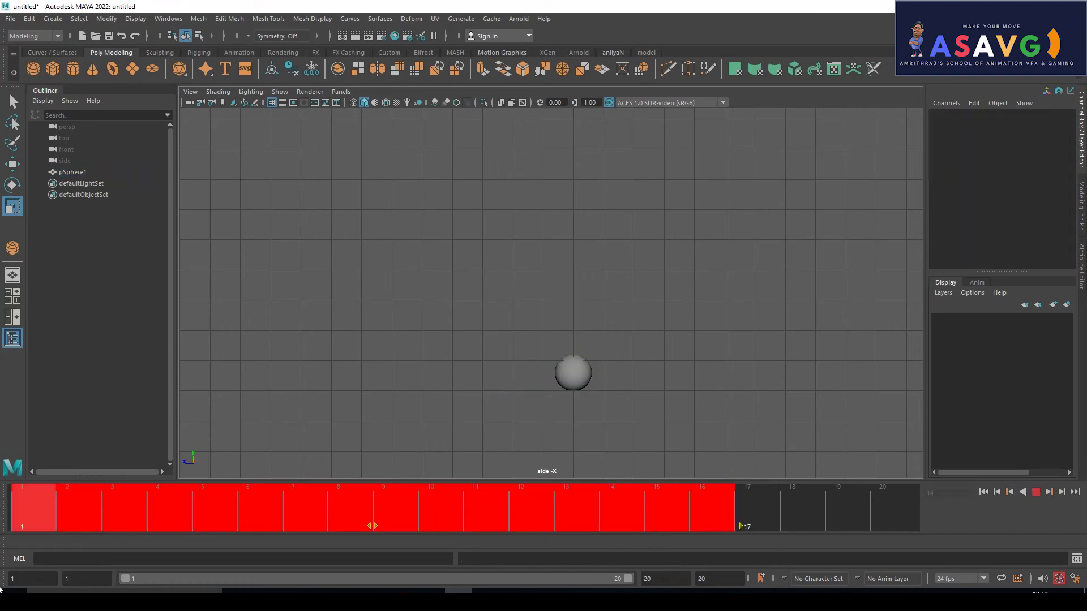
Step: Playblast frames 1–16, watch blast5.avi full-screen, then close it and reselect the sphere
right_click(305, 520)
click(339, 453)
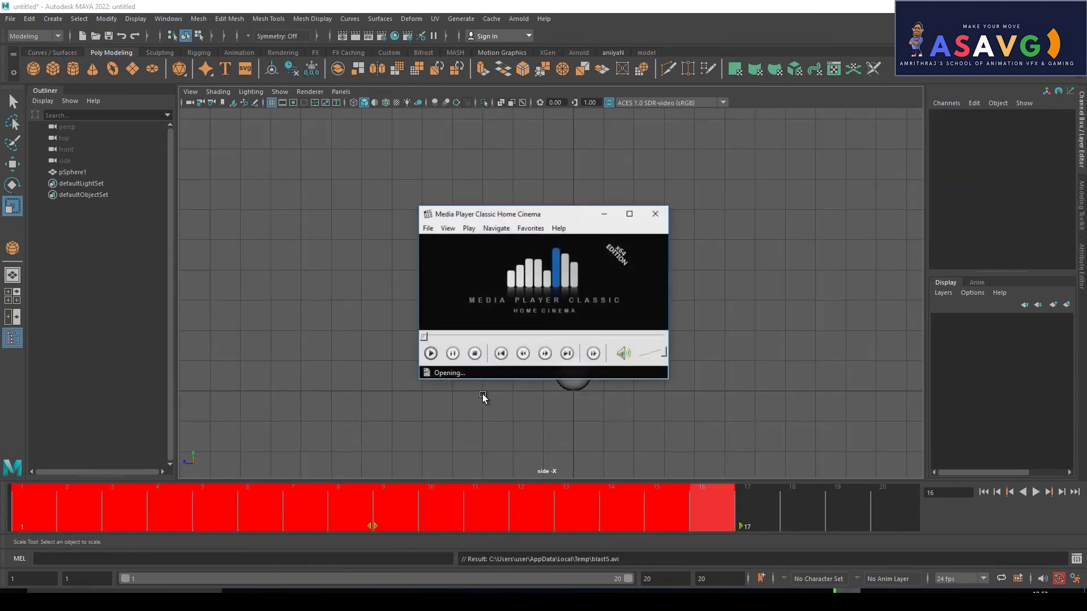
click(691, 170)
click(739, 440)
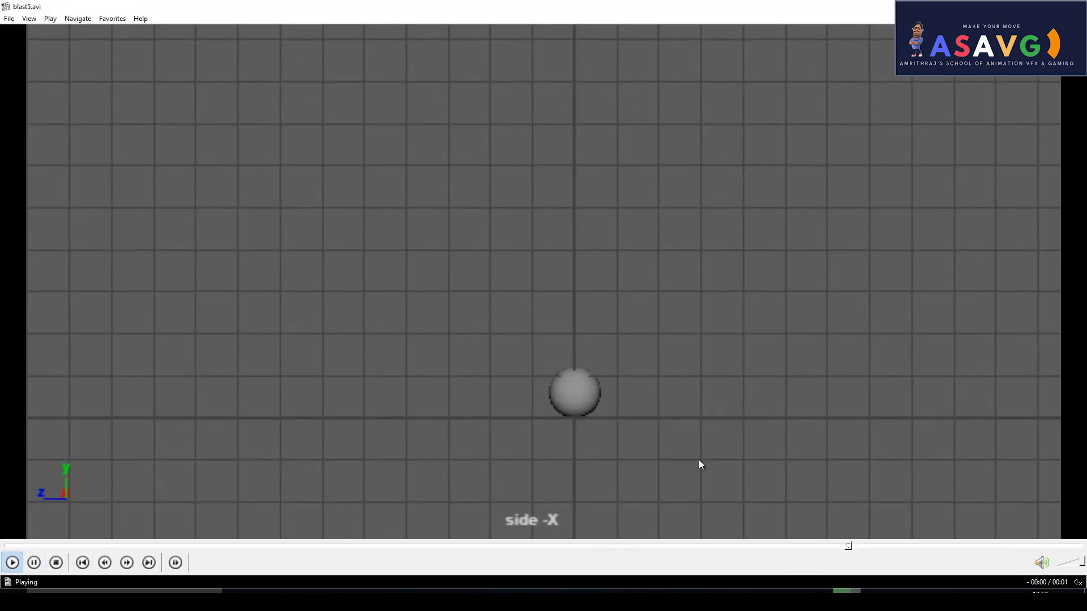
click(676, 465)
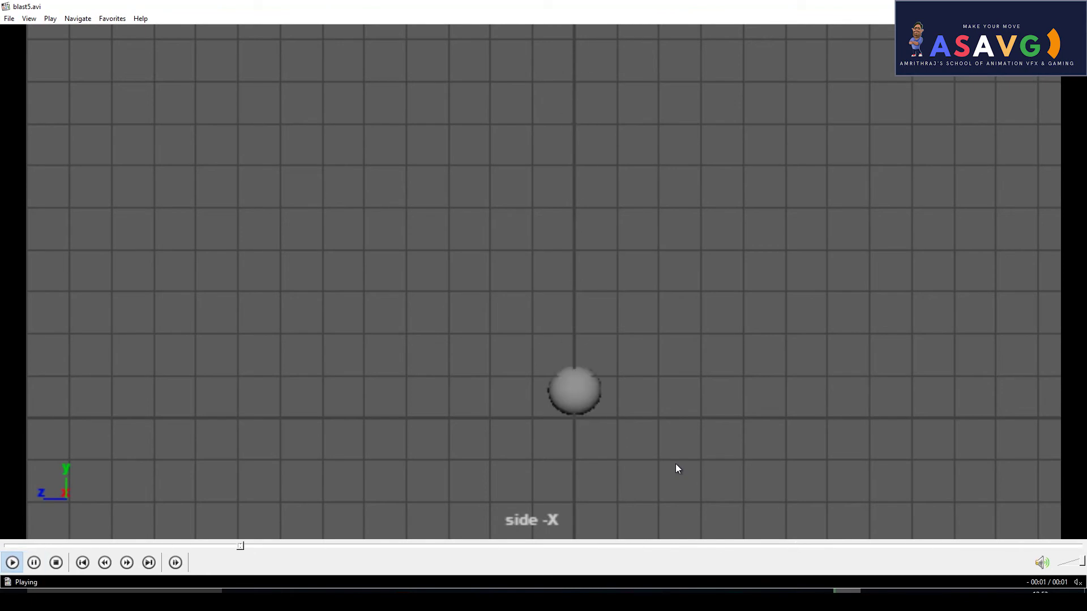
key(alt+F4)
click(560, 385)
mouse_move(178, 523)
mouse_down()
mouse_move(566, 522)
mouse_move(42, 518)
mouse_move(230, 512)
mouse_move(86, 507)
mouse_move(175, 507)
mouse_up()
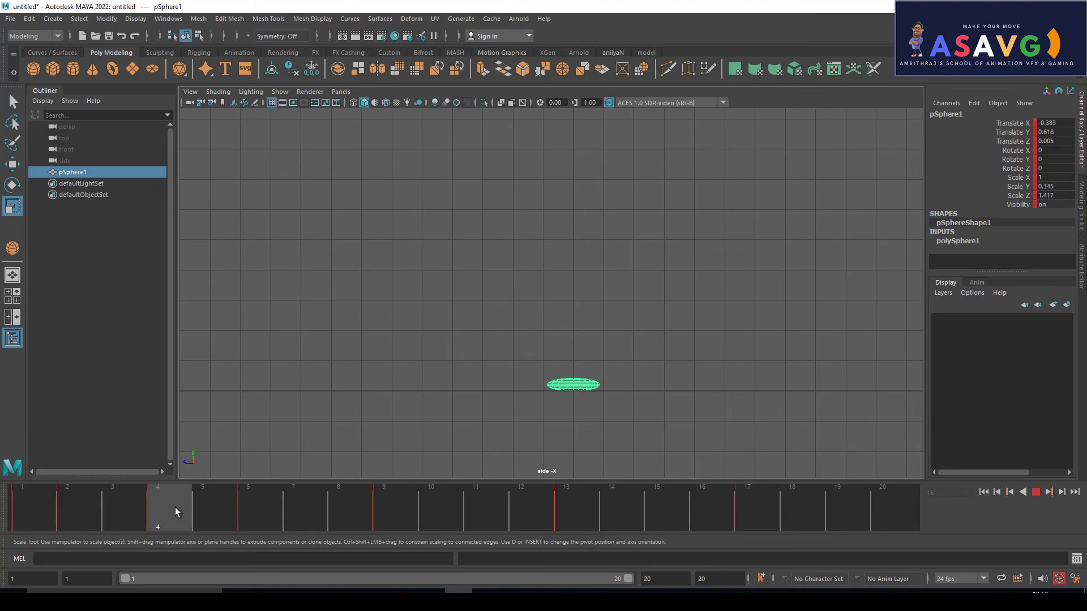
Step: Copy the round frame 13 key onto frame 4, removing its squash
mouse_move(174, 507)
mouse_down()
mouse_move(420, 514)
mouse_move(563, 497)
mouse_move(165, 491)
mouse_move(205, 490)
mouse_move(151, 509)
mouse_move(769, 497)
mouse_move(593, 478)
mouse_up()
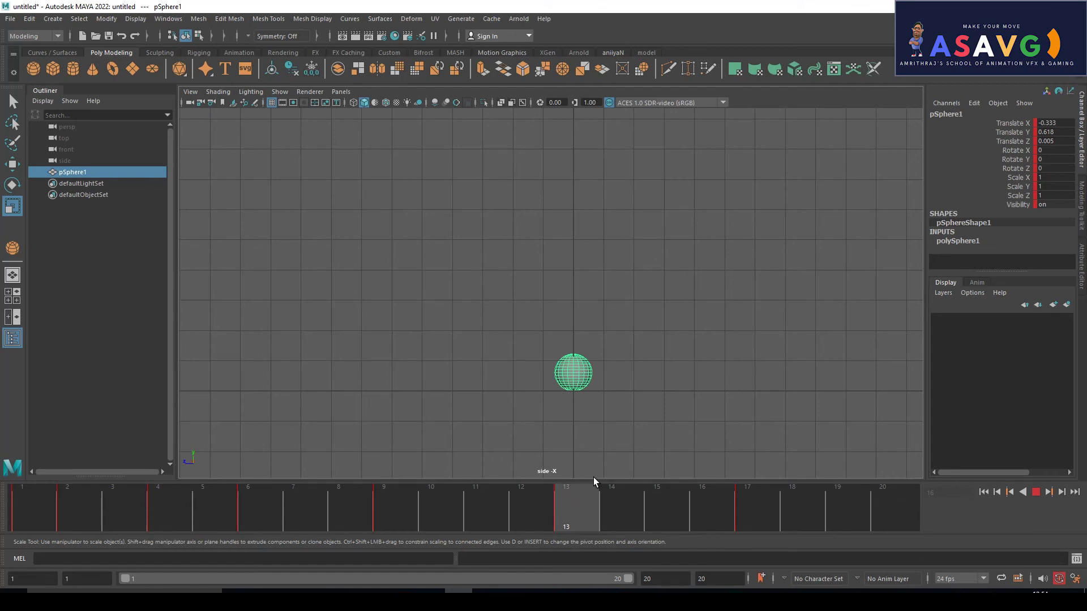
right_click(592, 508)
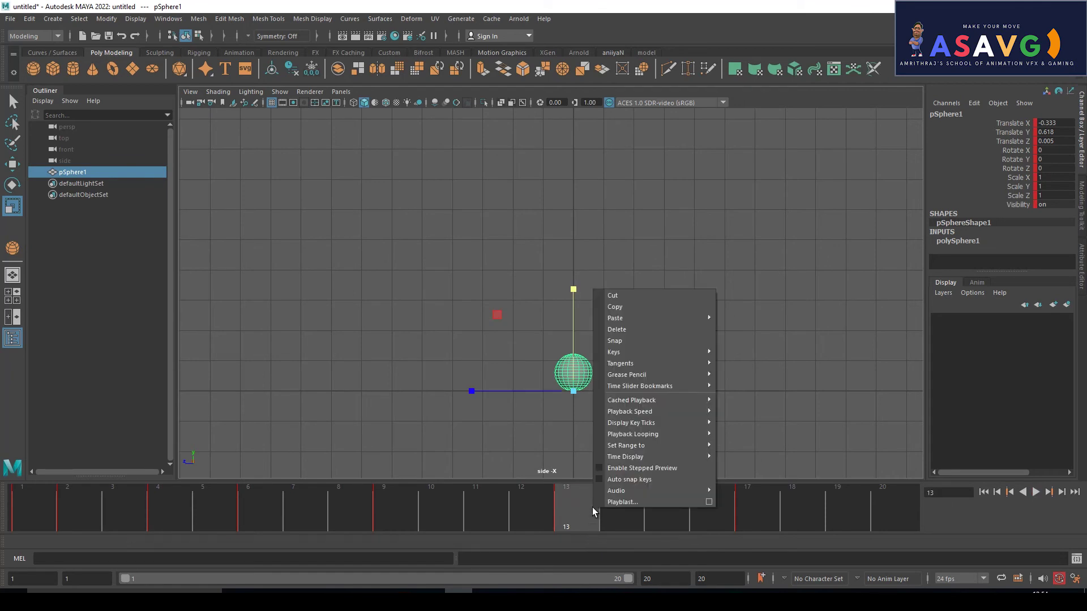
click(625, 308)
click(153, 517)
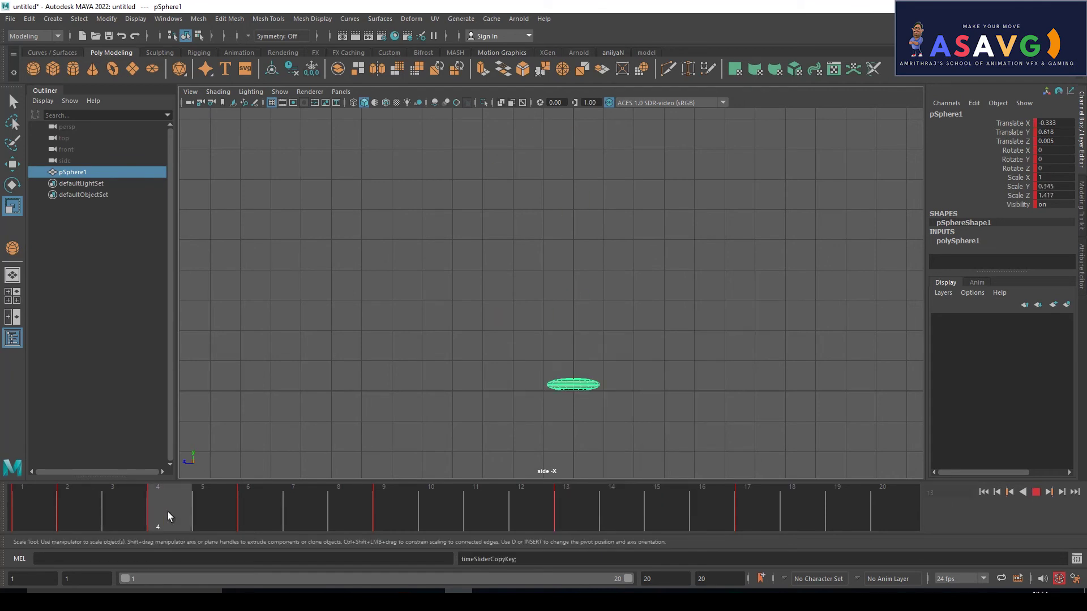
right_click(168, 513)
click(320, 328)
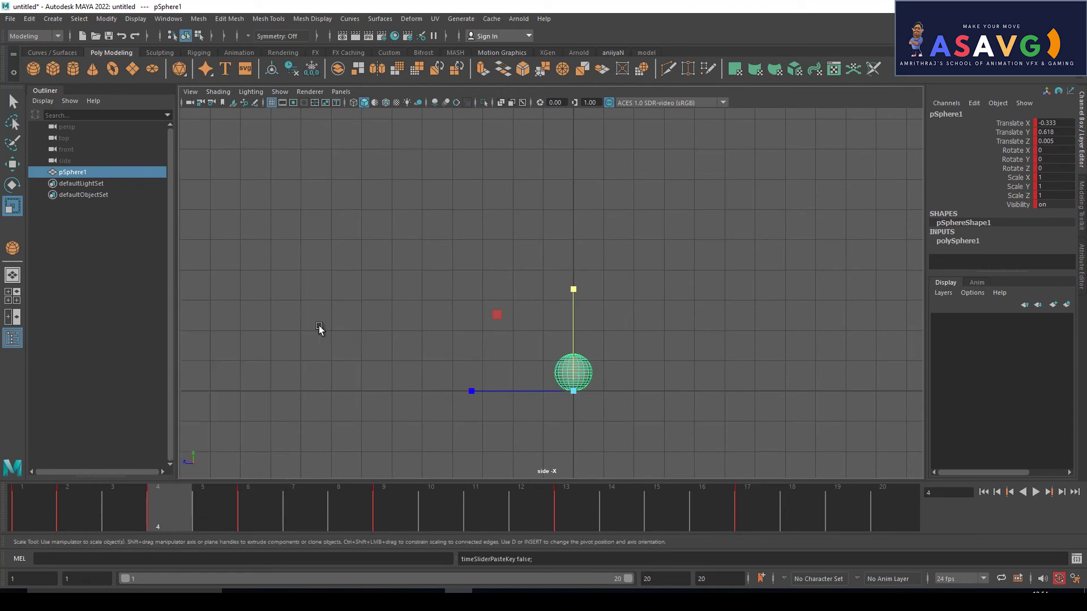
key(alt+v)
drag(128, 509, 49, 511)
Step: Copy the round frame 4 key onto frame 6, replacing a trial squash there
mouse_move(91, 512)
mouse_down()
mouse_move(263, 513)
mouse_move(244, 513)
mouse_up()
drag(579, 288, 584, 356)
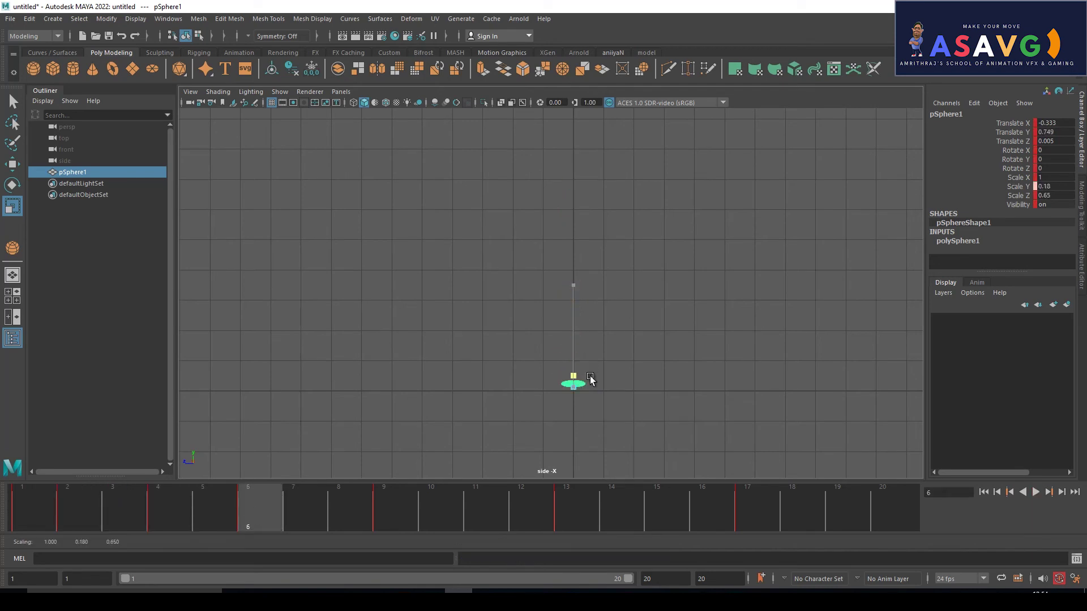
click(172, 515)
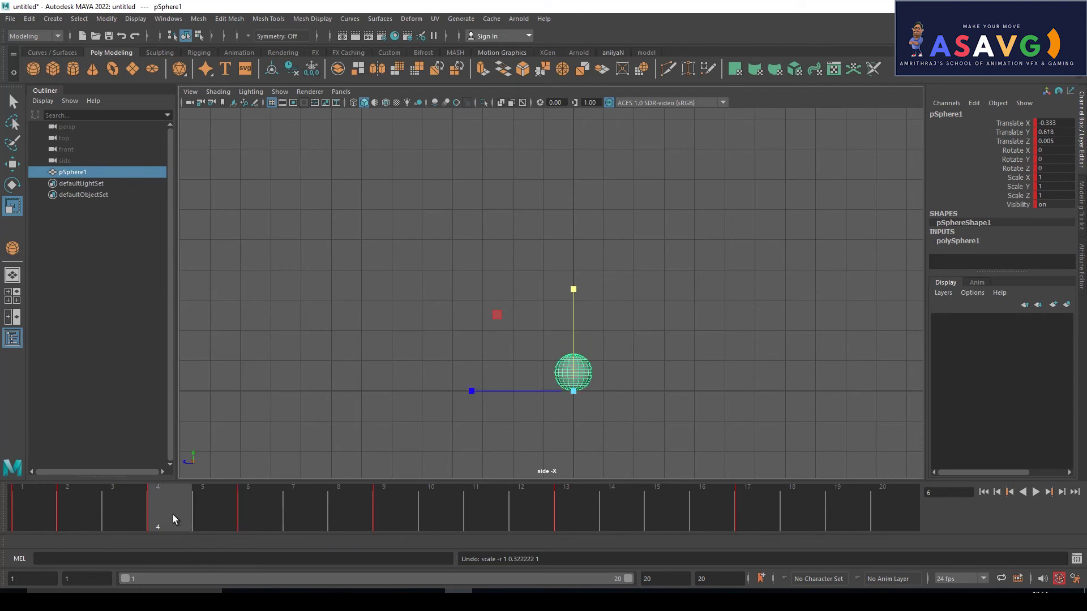
right_click(164, 506)
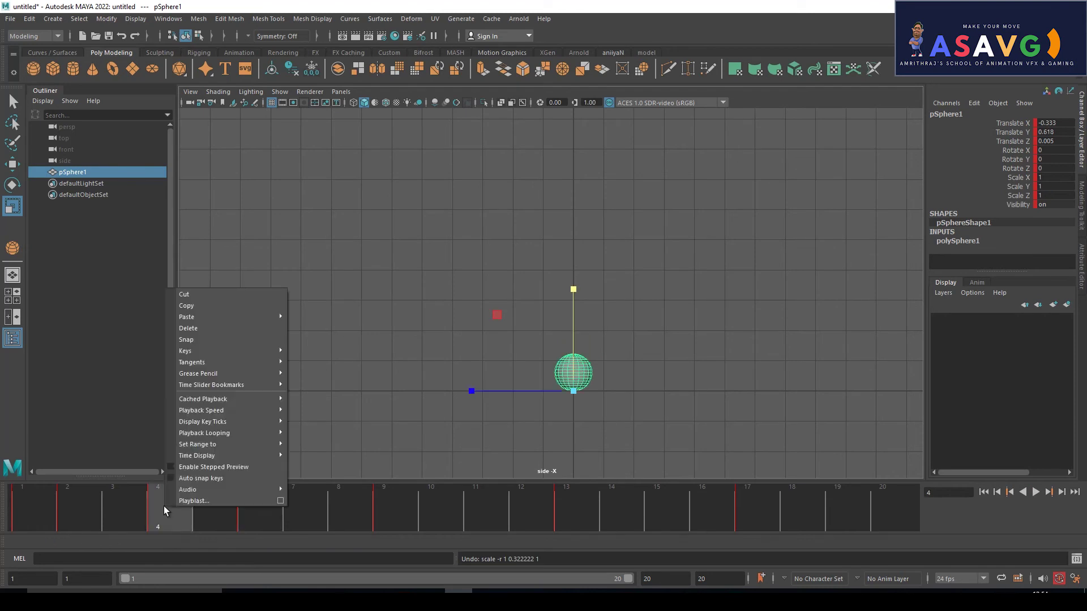
click(208, 304)
click(249, 487)
right_click(250, 487)
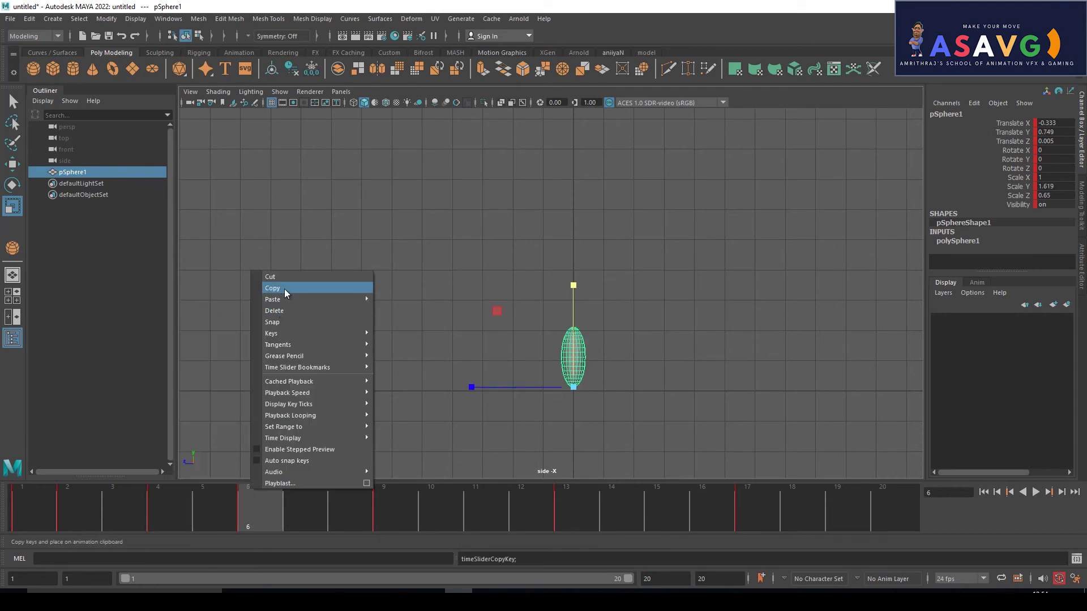
mouse_move(272, 299)
click(402, 299)
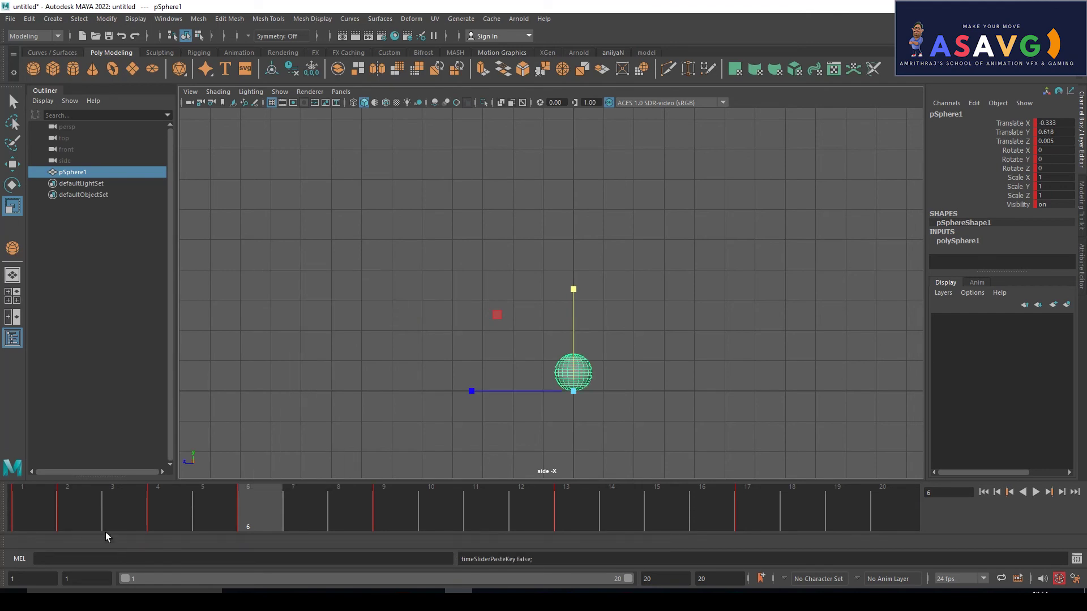
key(alt+v)
mouse_move(69, 514)
mouse_down()
mouse_move(382, 514)
mouse_move(207, 497)
mouse_move(374, 497)
mouse_move(420, 483)
mouse_move(242, 508)
mouse_move(269, 513)
mouse_up()
Step: Copy the frame 6 key onto frame 9 and review the bounce
right_click(269, 512)
click(338, 313)
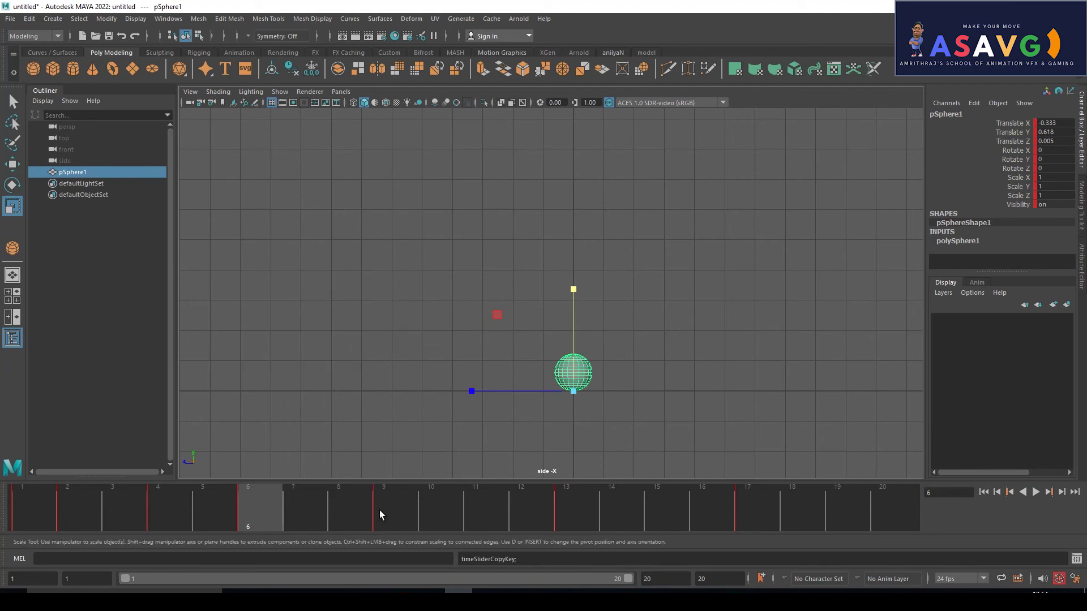
click(384, 523)
right_click(384, 524)
mouse_move(409, 331)
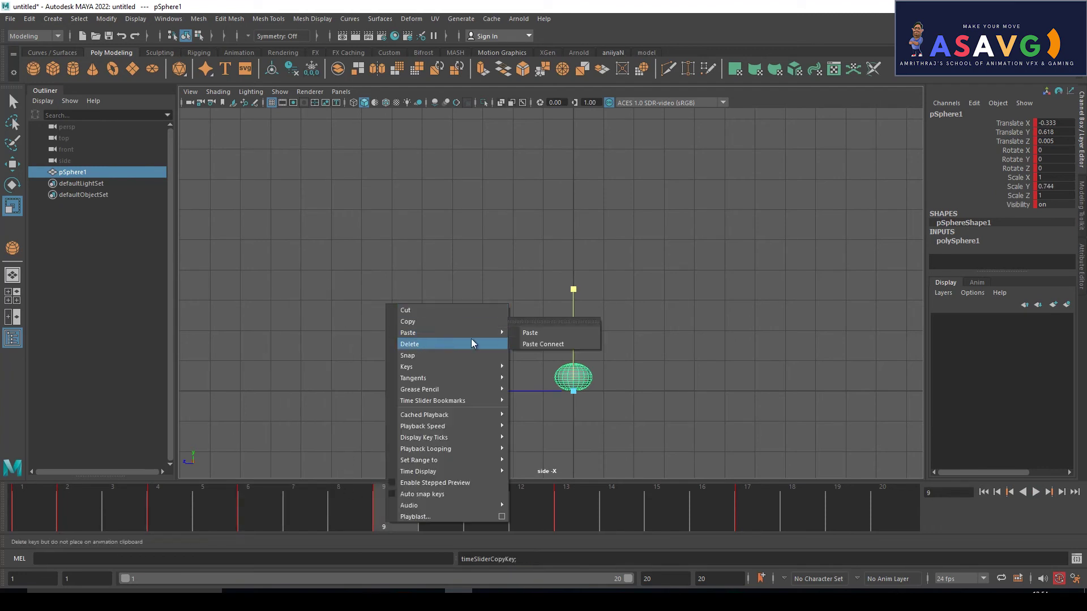
click(531, 335)
mouse_move(435, 525)
mouse_down()
mouse_move(796, 538)
mouse_move(60, 468)
mouse_move(115, 470)
mouse_move(114, 496)
mouse_move(96, 495)
mouse_move(249, 507)
mouse_move(45, 507)
mouse_move(155, 508)
mouse_up()
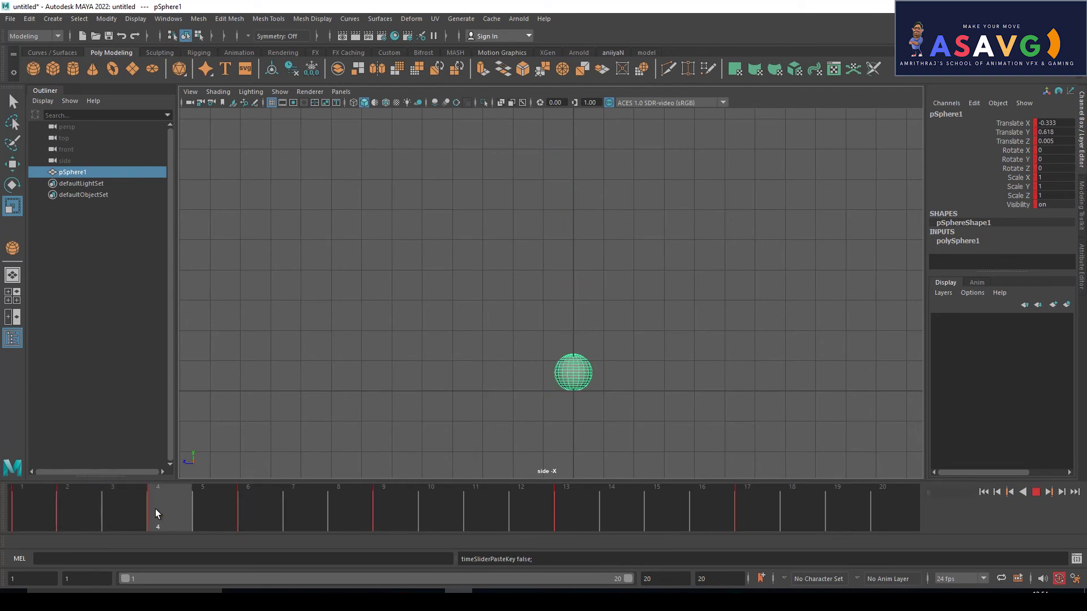
Step: Key a squash at frame 6 with Scale Y 0.672 and Scale Z 1.272
mouse_move(225, 513)
mouse_down()
mouse_move(93, 512)
mouse_move(240, 513)
mouse_up()
key(r)
key(e)
key(r)
drag(574, 290, 575, 359)
drag(471, 392, 451, 388)
key(s)
key(alt+v)
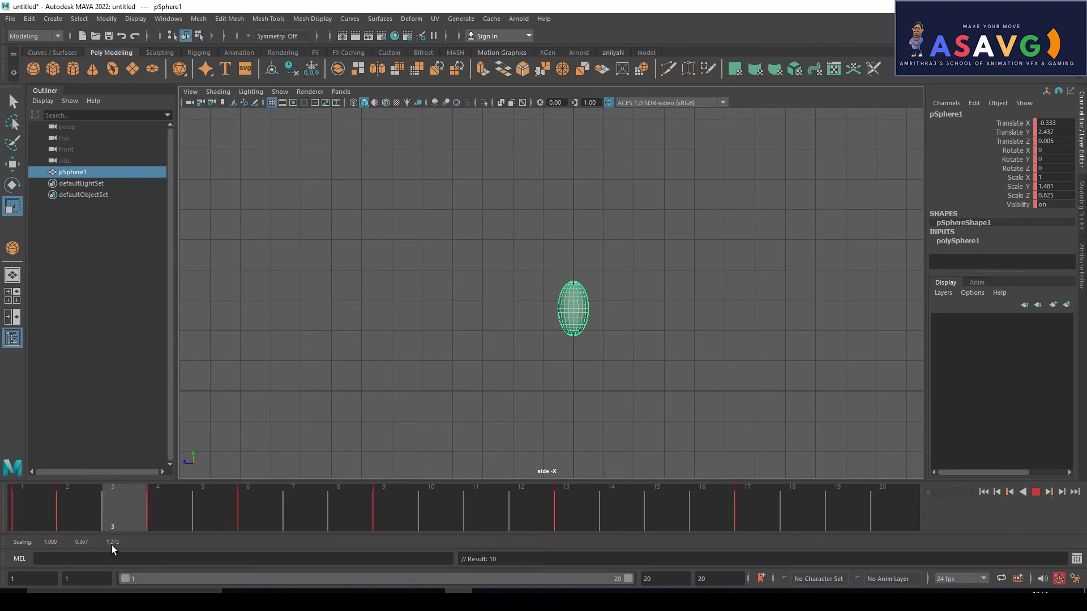
mouse_move(436, 521)
mouse_down()
mouse_move(251, 521)
mouse_move(425, 508)
mouse_move(58, 522)
mouse_move(397, 522)
mouse_up()
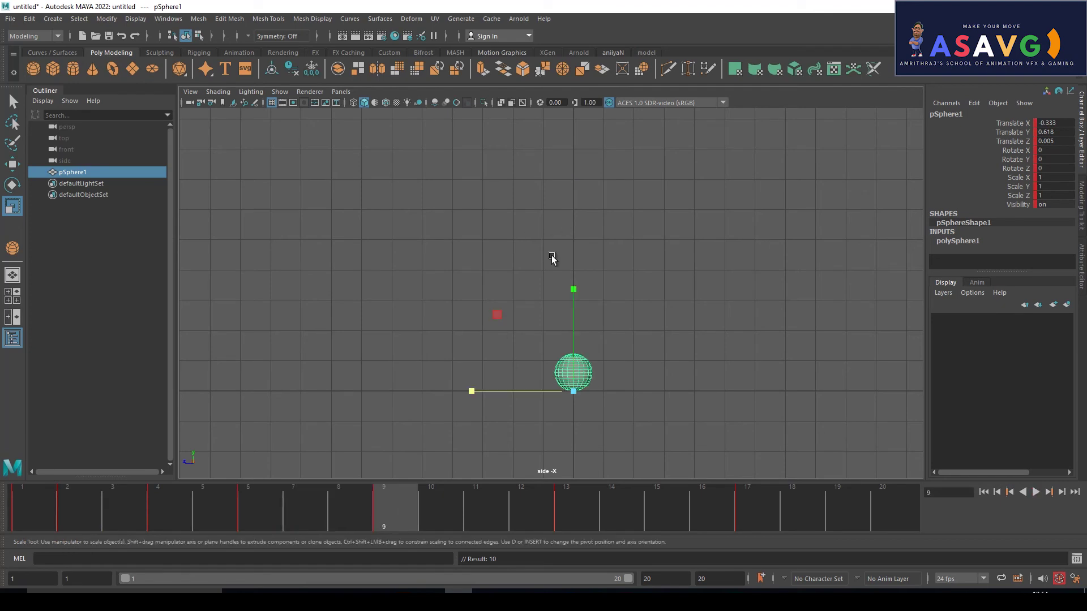
Step: Key a stretch at frame 9 with Scale Y 1.622 and Scale Z 0.772
drag(570, 287, 573, 227)
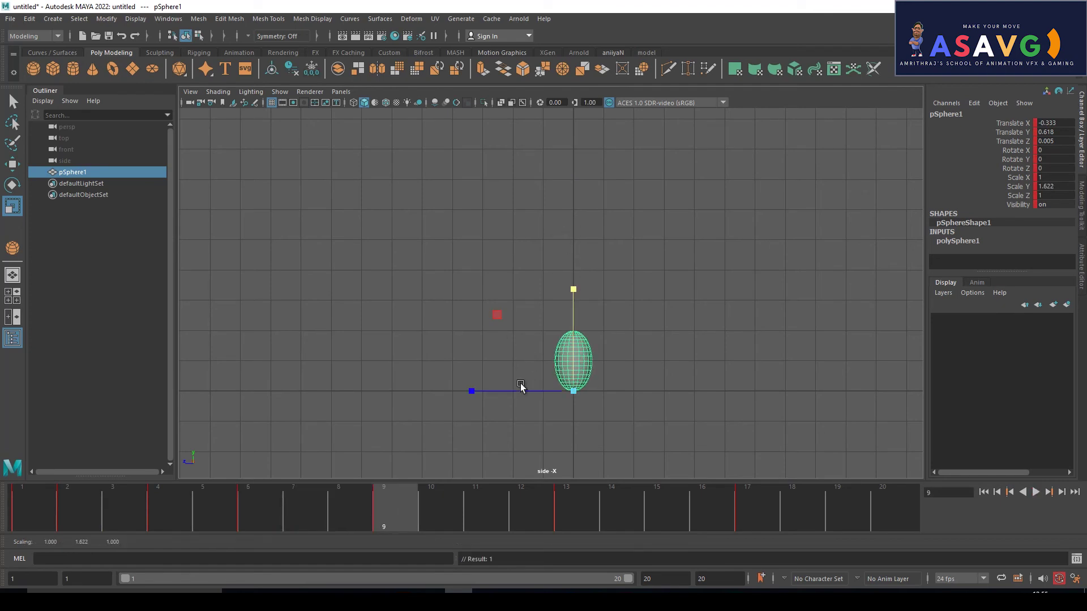
drag(464, 391, 493, 393)
key(s)
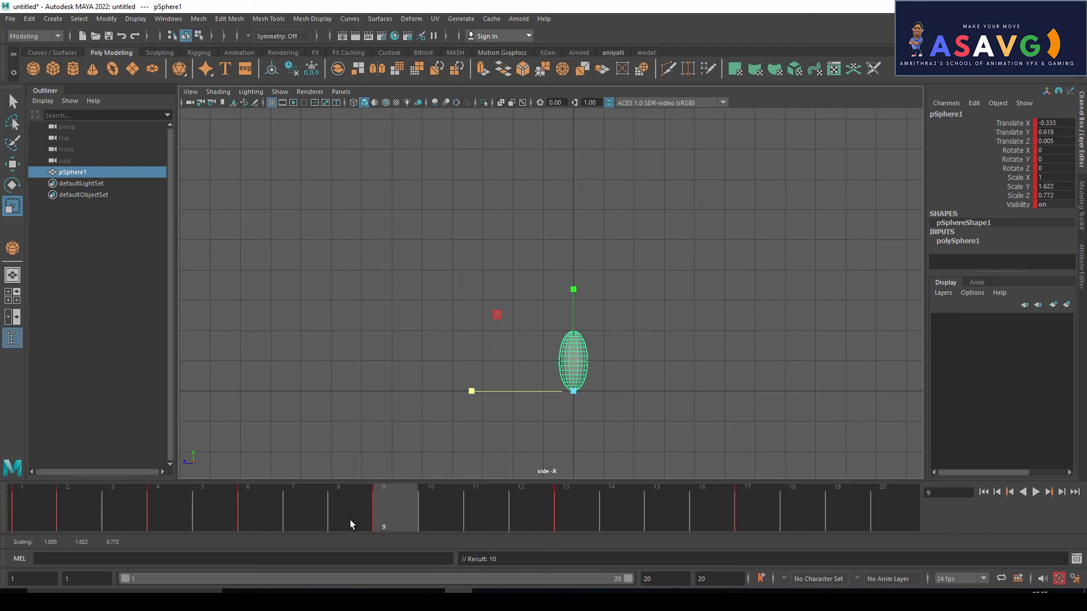
key(alt+v)
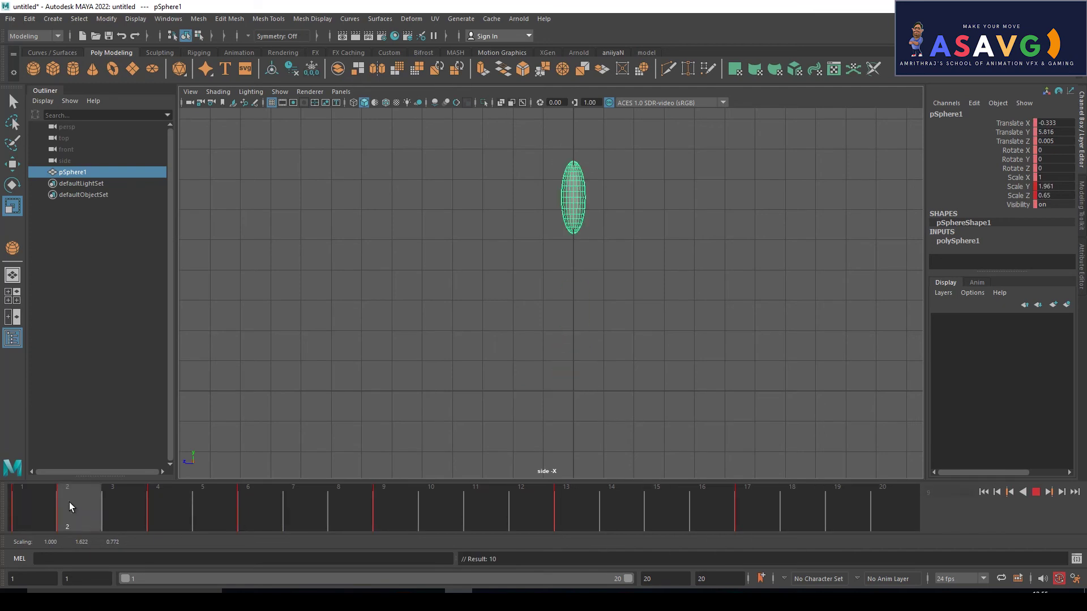
Step: Playblast frames 1–18 as blast7.avi, watch it full-screen, and close the player
click(678, 475)
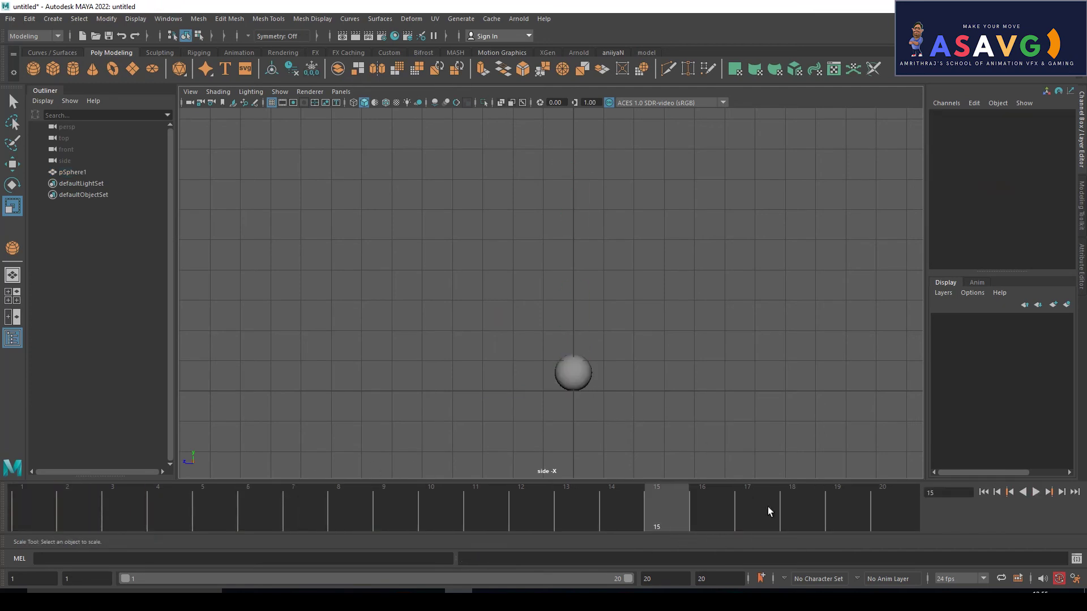
shift+drag(746, 509, 34, 509)
right_click(313, 513)
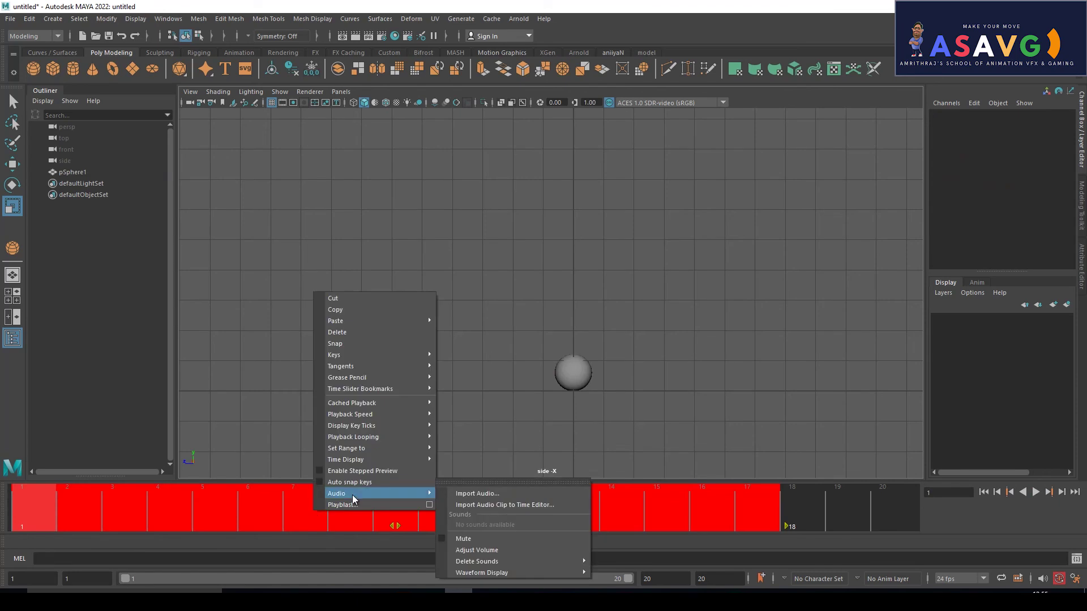
click(348, 504)
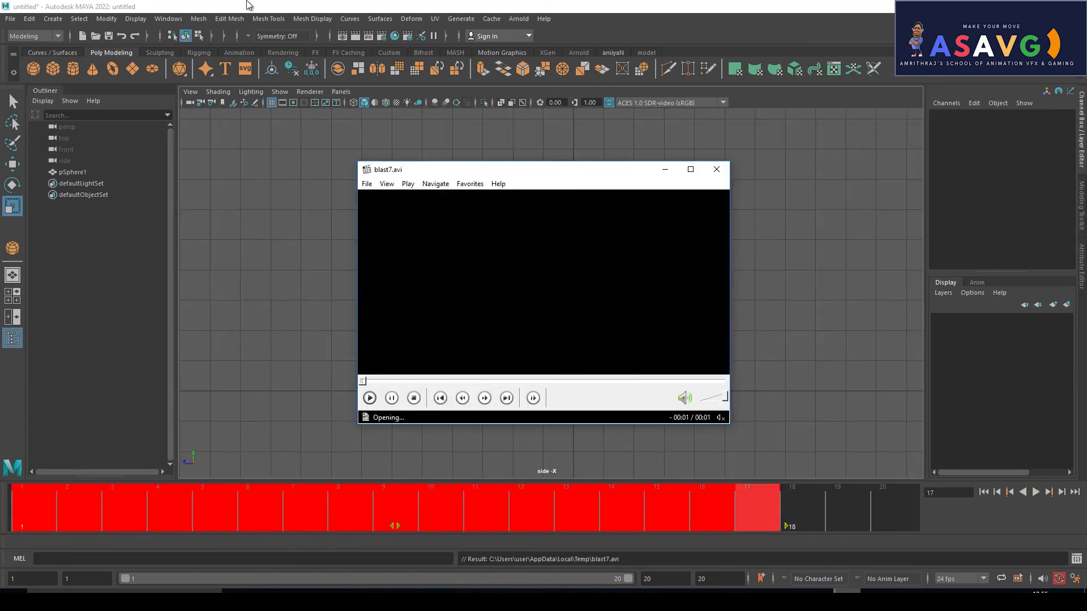
click(691, 168)
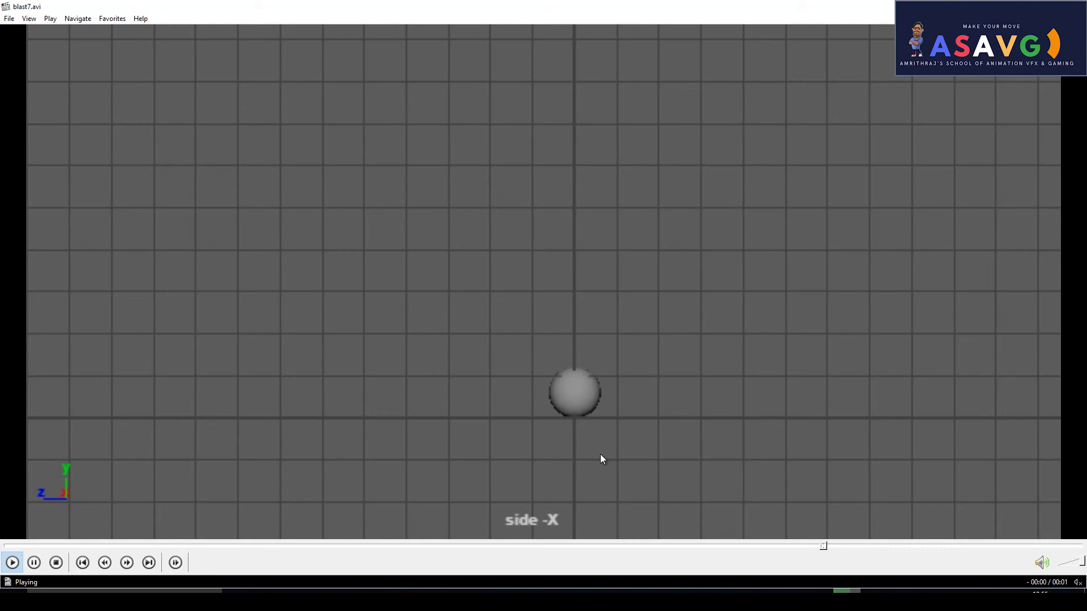
key(alt+F4)
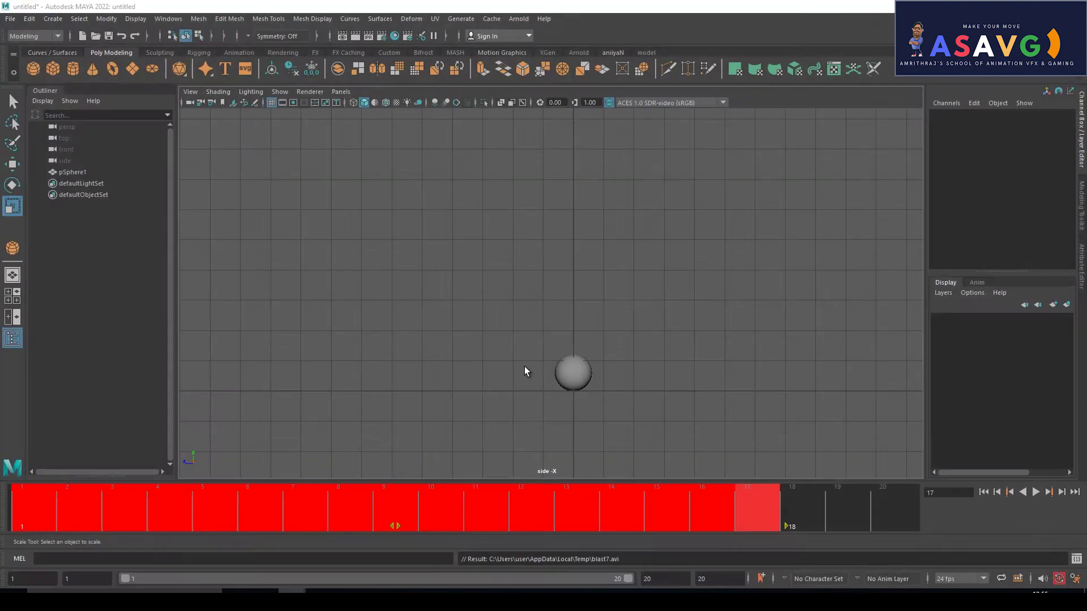
Step: Slide the keys from frames 9–19 one frame earlier
click(579, 378)
mouse_move(378, 487)
mouse_down()
mouse_move(371, 519)
mouse_move(399, 525)
mouse_up()
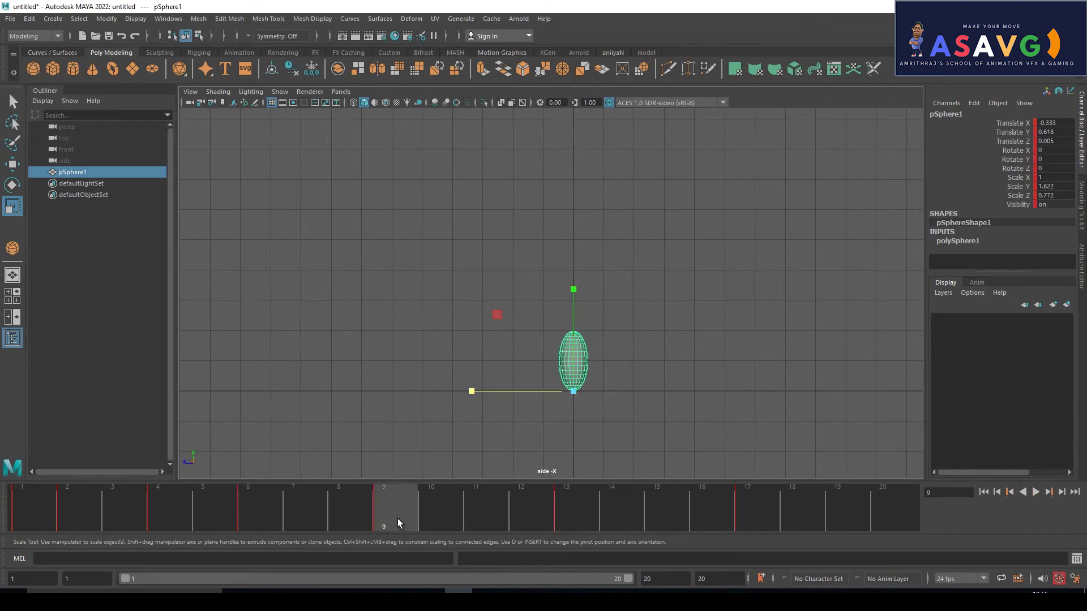
shift+drag(398, 519, 849, 509)
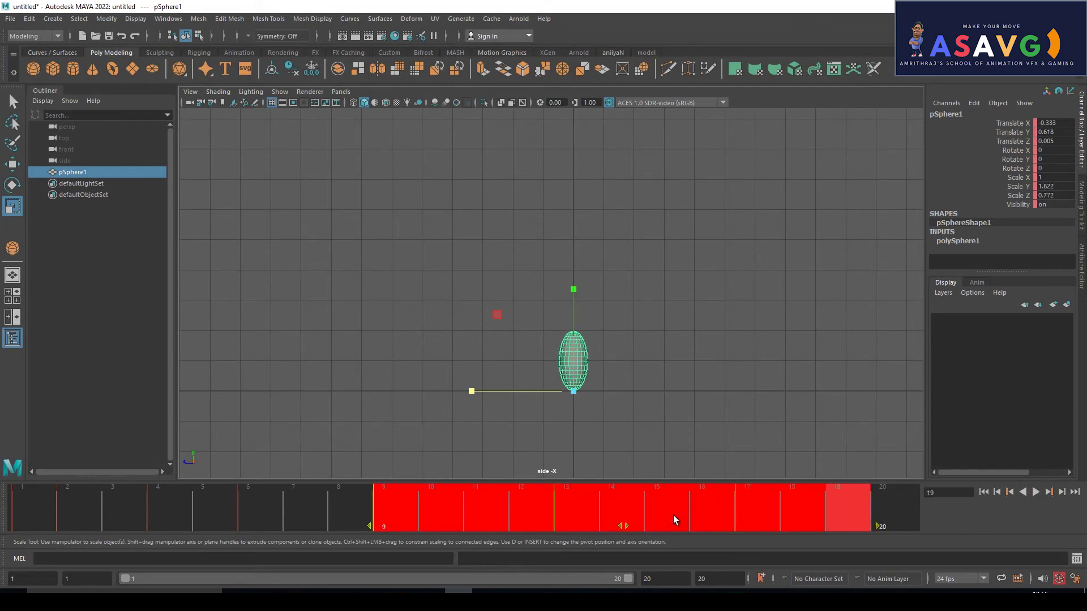
drag(624, 527, 589, 529)
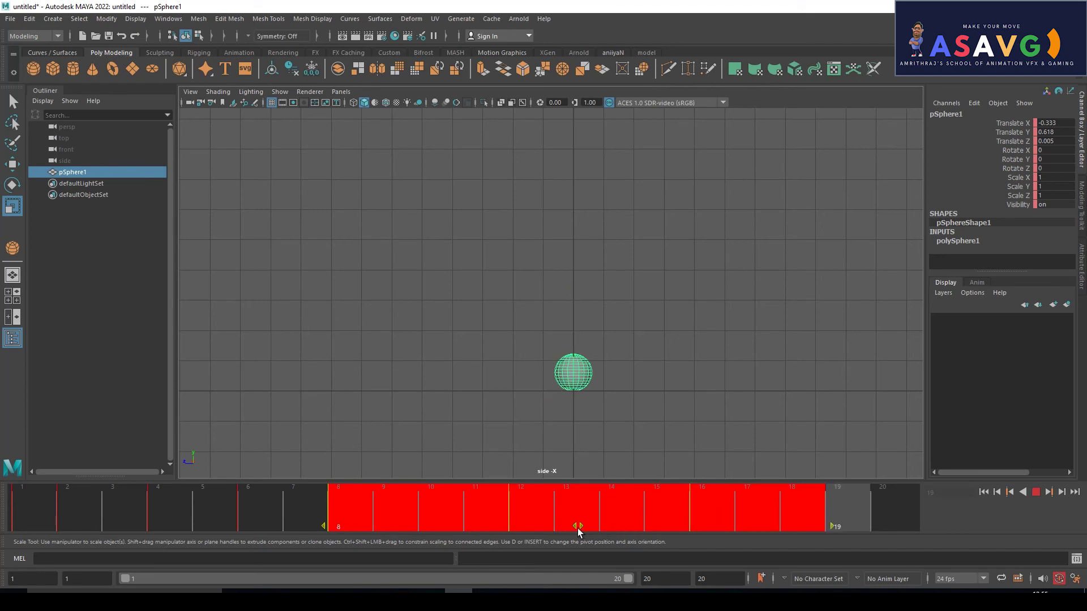
Step: Shift keys from frame 12 two frames earlier, nudge a short range one frame, and mark frames 1–15
drag(202, 528, 914, 517)
mouse_move(706, 524)
mouse_down()
mouse_move(616, 527)
mouse_move(651, 509)
mouse_move(556, 525)
mouse_up()
click(472, 520)
click(633, 507)
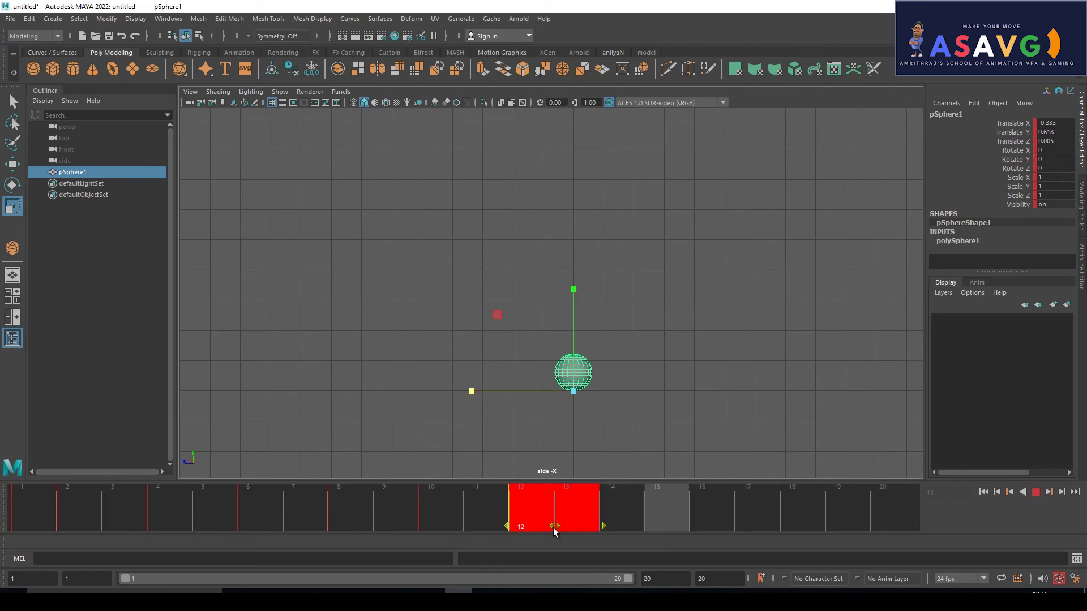
click(426, 446)
mouse_move(685, 497)
shift+mouse_down()
mouse_move(97, 575)
mouse_move(204, 536)
shift+mouse_up()
right_click(224, 507)
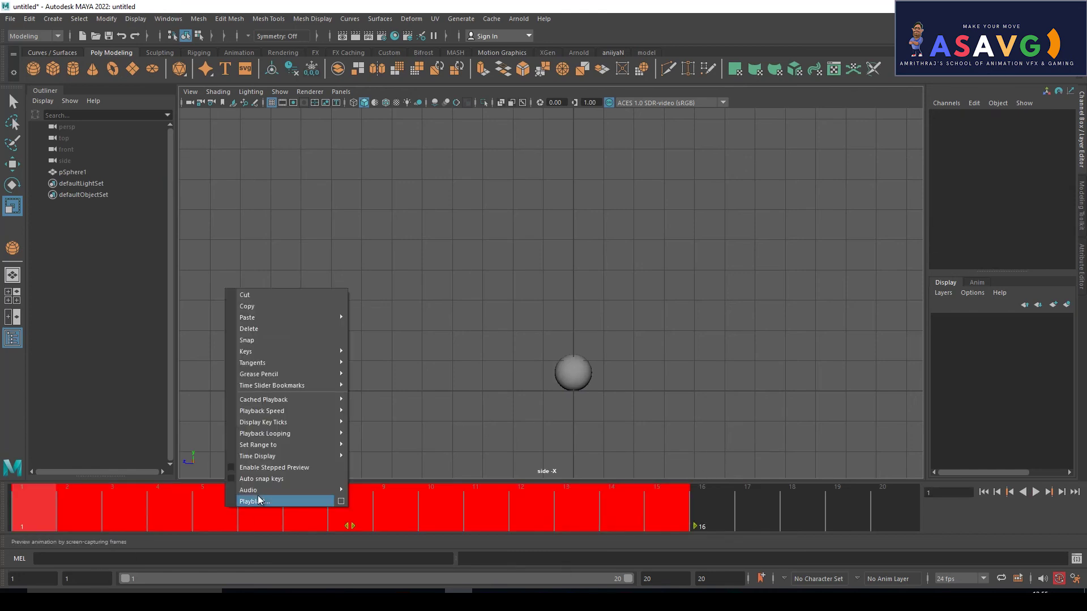
Step: Render the blast9.avi playblast of frames 1–15, watch it full-screen, and close it
click(253, 505)
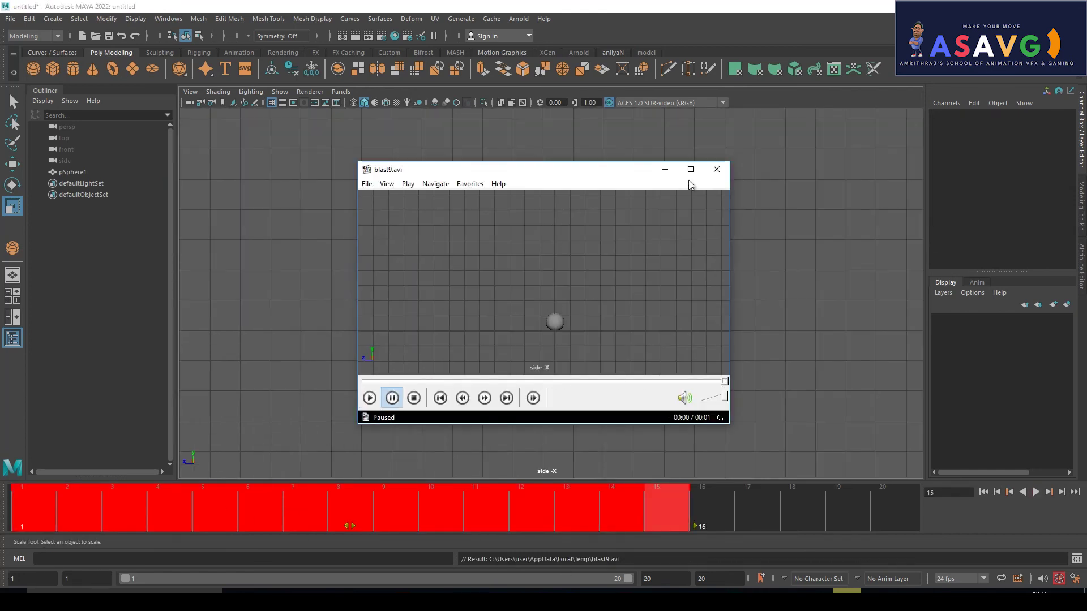
click(692, 168)
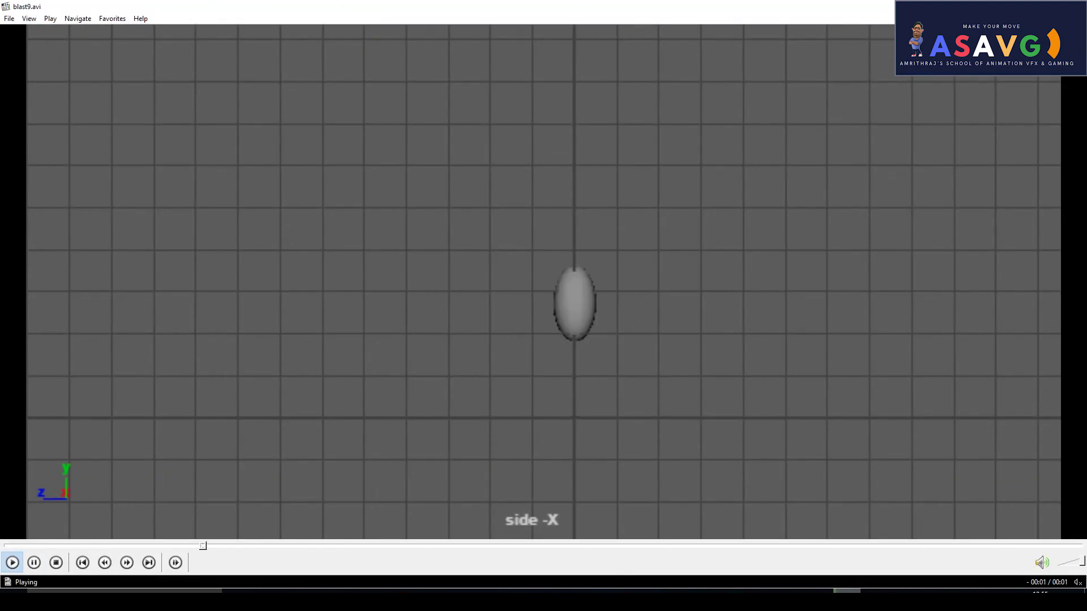
key(alt+F4)
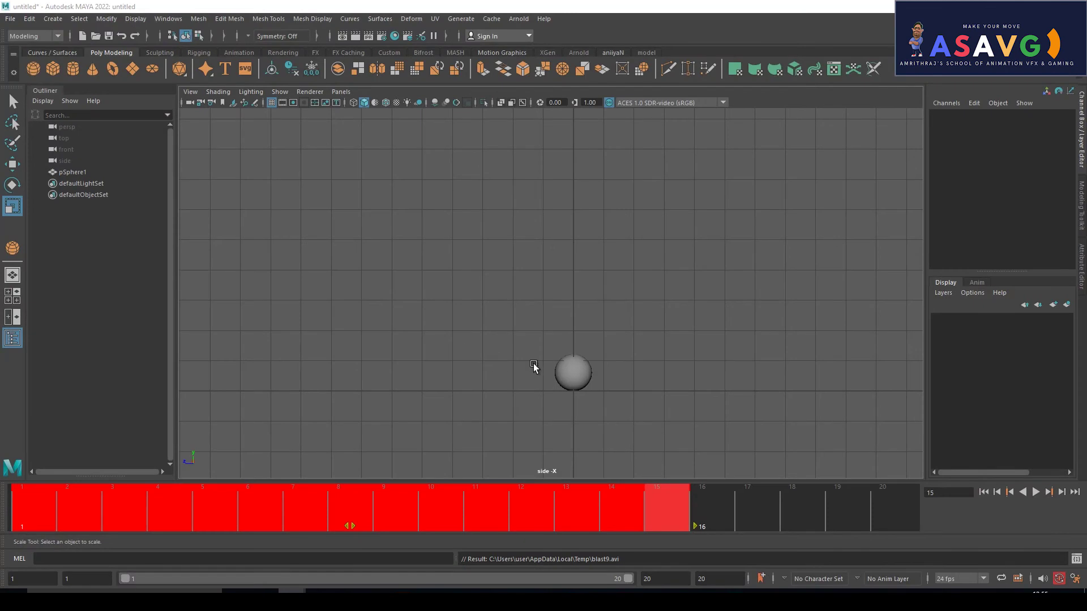
click(559, 375)
Step: Squash the sphere slightly to Scale Y 0.876 at frame 10, play back, and mark frames 1–13
mouse_move(200, 491)
mouse_down()
mouse_move(244, 506)
mouse_move(34, 521)
mouse_move(278, 537)
mouse_move(662, 509)
mouse_move(197, 484)
mouse_move(428, 506)
mouse_up()
mouse_move(503, 507)
mouse_down()
mouse_move(356, 507)
mouse_move(446, 511)
mouse_up()
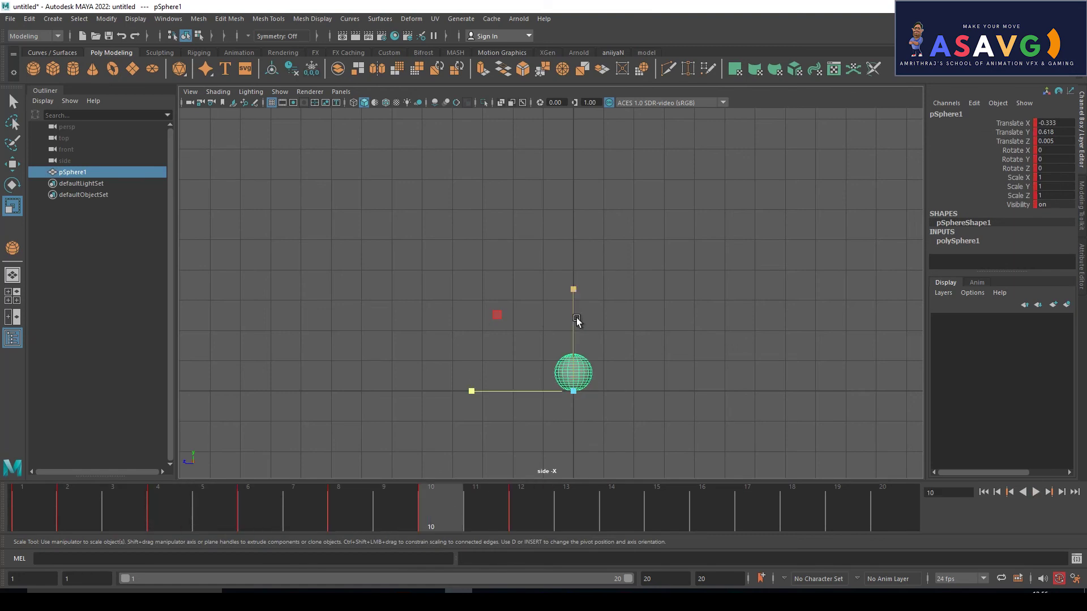
drag(576, 293, 576, 305)
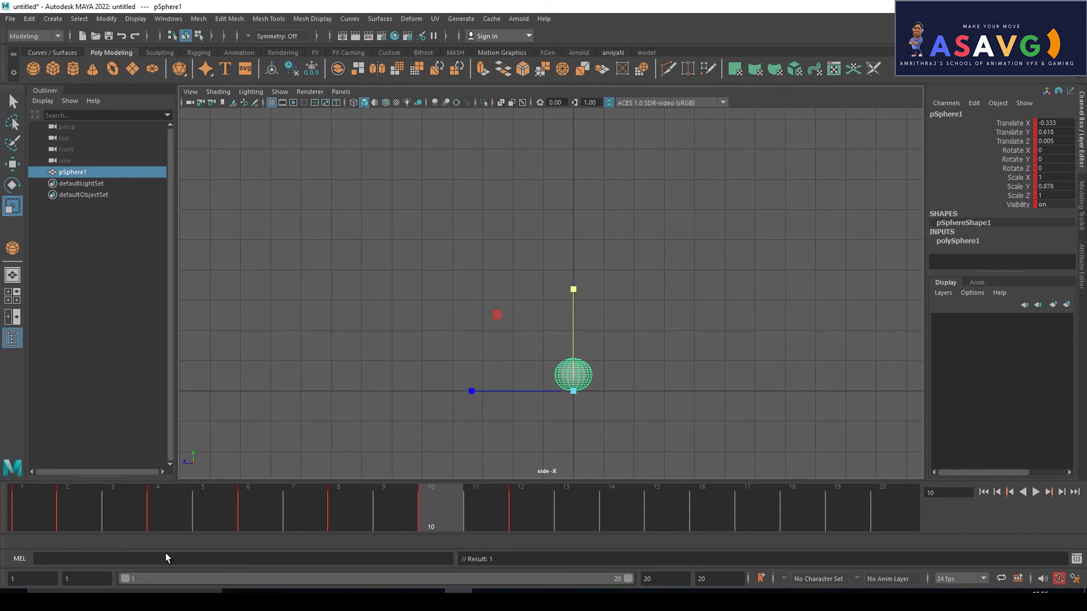
click(192, 510)
key(alt+v)
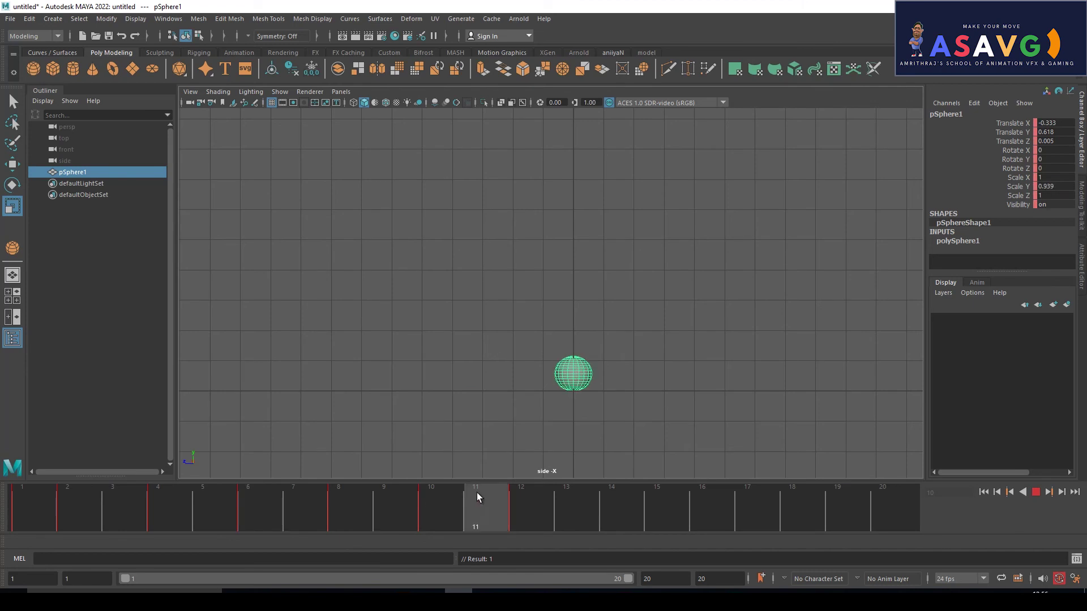
key(alt+v)
click(540, 413)
shift+drag(590, 495, 17, 495)
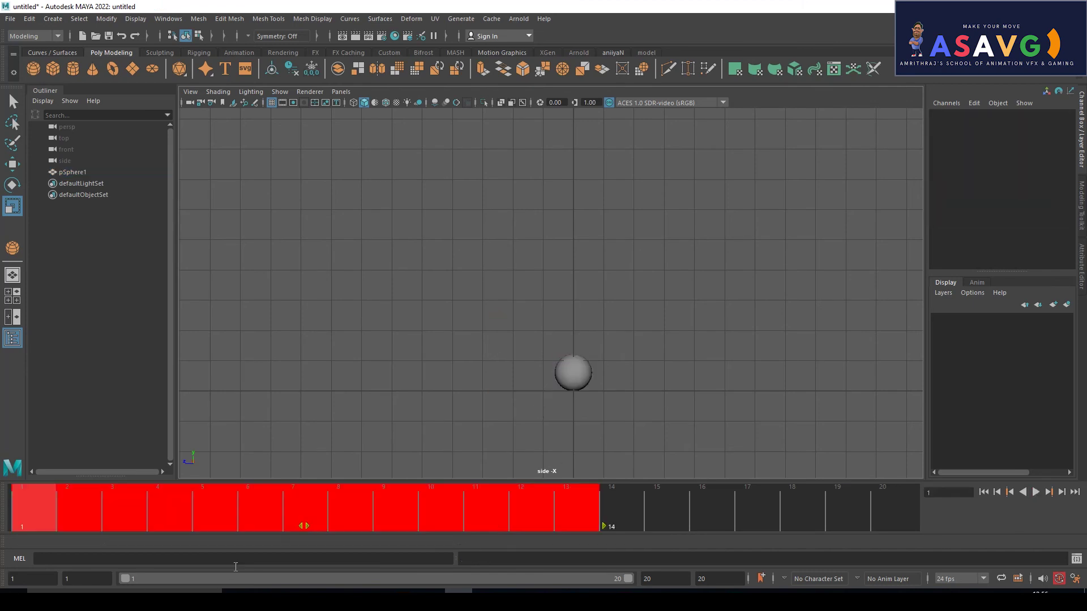
Step: Playblast frames 1–13 as blast11.avi, close the player, and reselect the sphere at frame 4
right_click(281, 522)
click(385, 416)
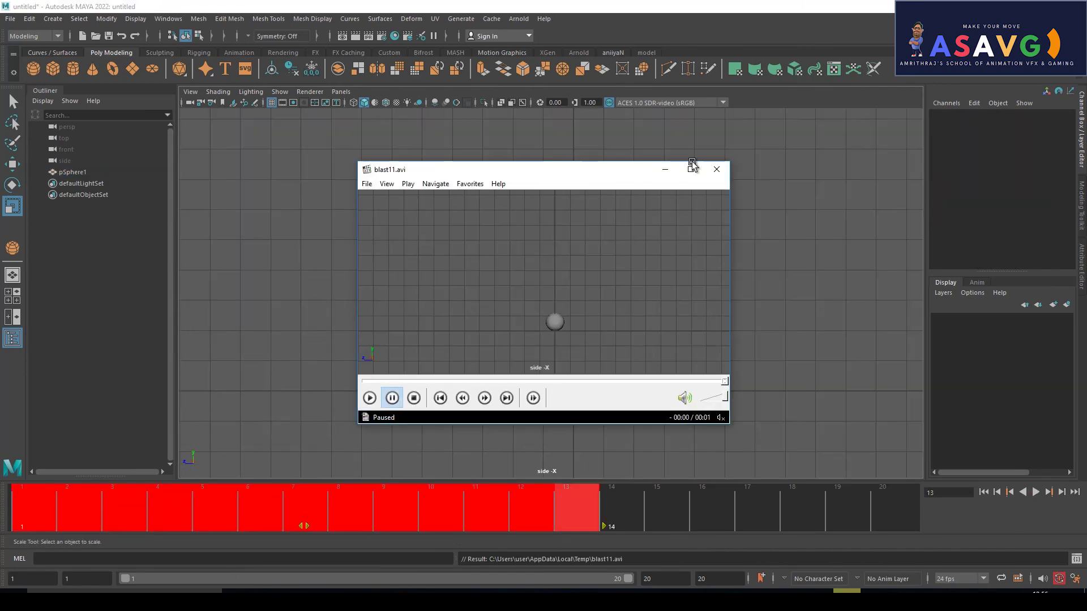
click(691, 170)
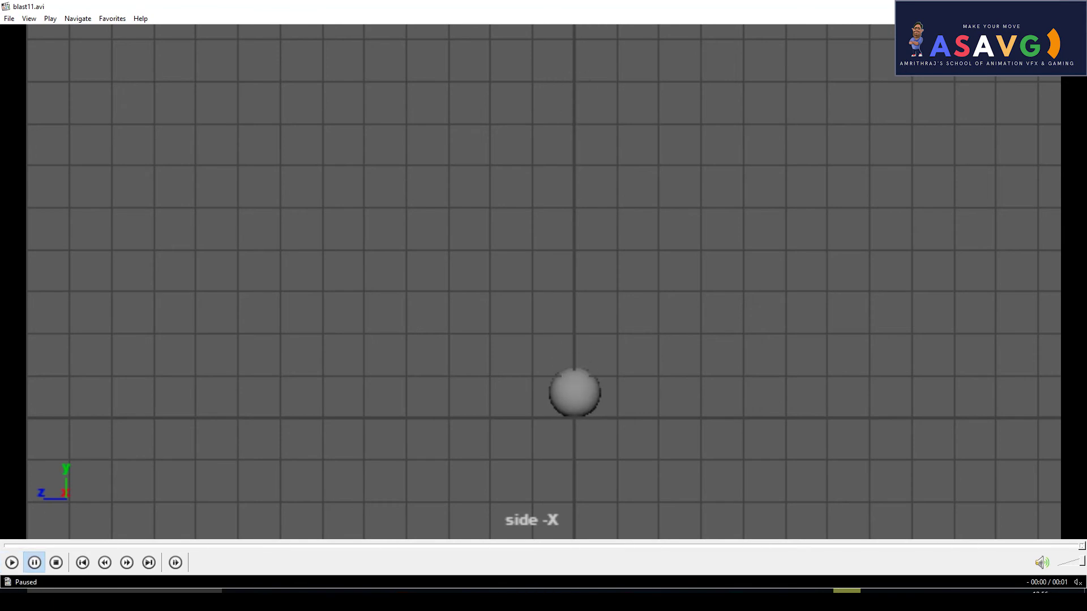
key(alt+F4)
click(566, 382)
mouse_move(63, 505)
mouse_down()
mouse_move(178, 505)
mouse_move(23, 504)
mouse_move(175, 525)
mouse_move(50, 531)
mouse_move(158, 538)
mouse_move(86, 518)
mouse_move(153, 518)
mouse_move(113, 511)
mouse_move(131, 511)
mouse_move(150, 512)
mouse_move(91, 511)
mouse_move(153, 522)
mouse_up()
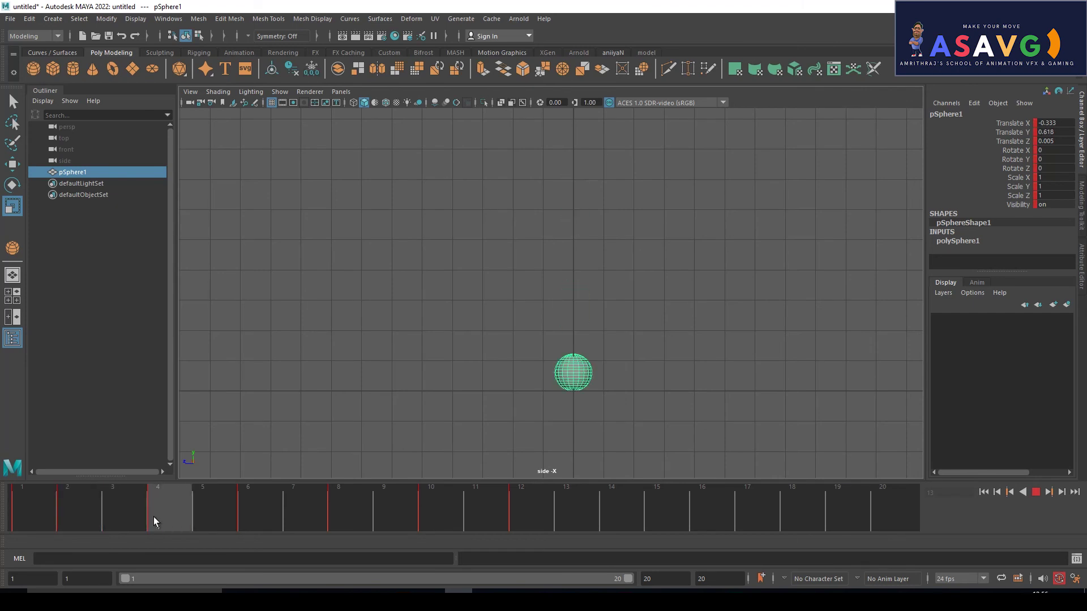
Step: Copy the sphere's frame 4 key and paste it onto frame 3
right_click(154, 518)
mouse_move(175, 327)
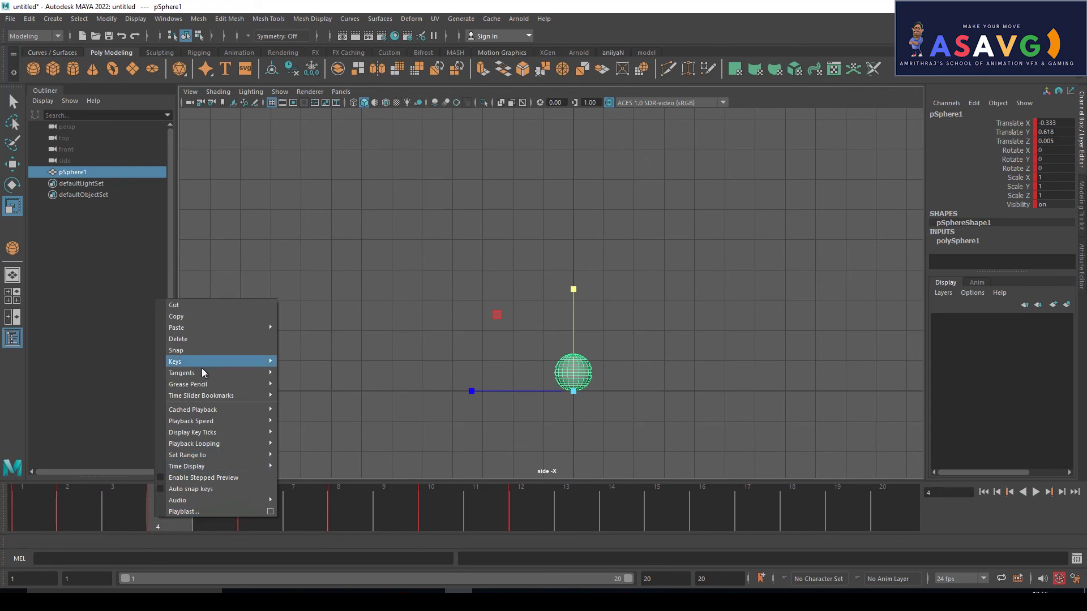
click(222, 317)
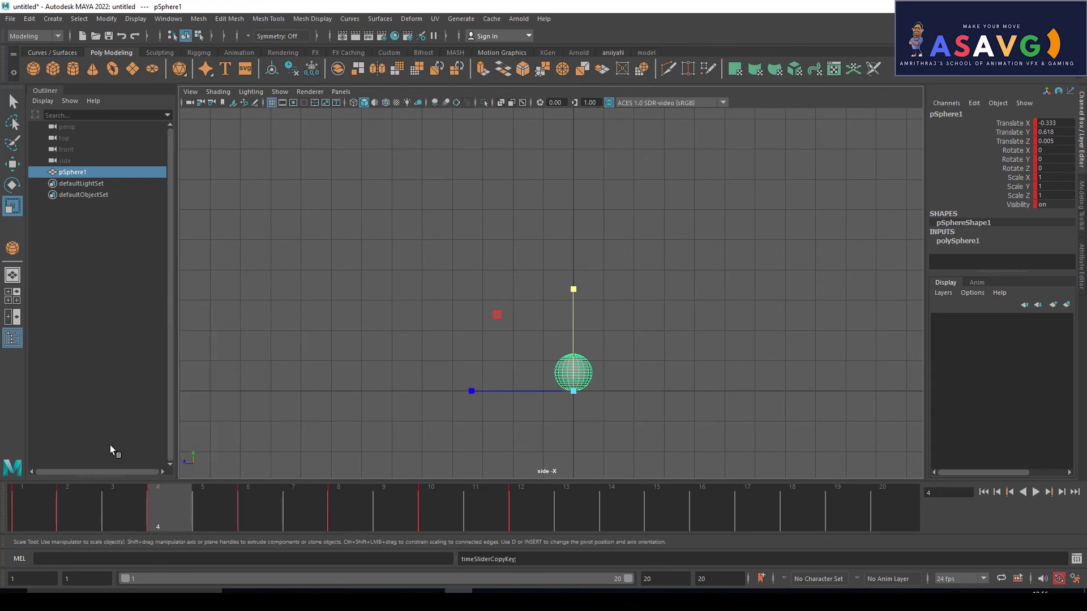
click(109, 498)
right_click(108, 498)
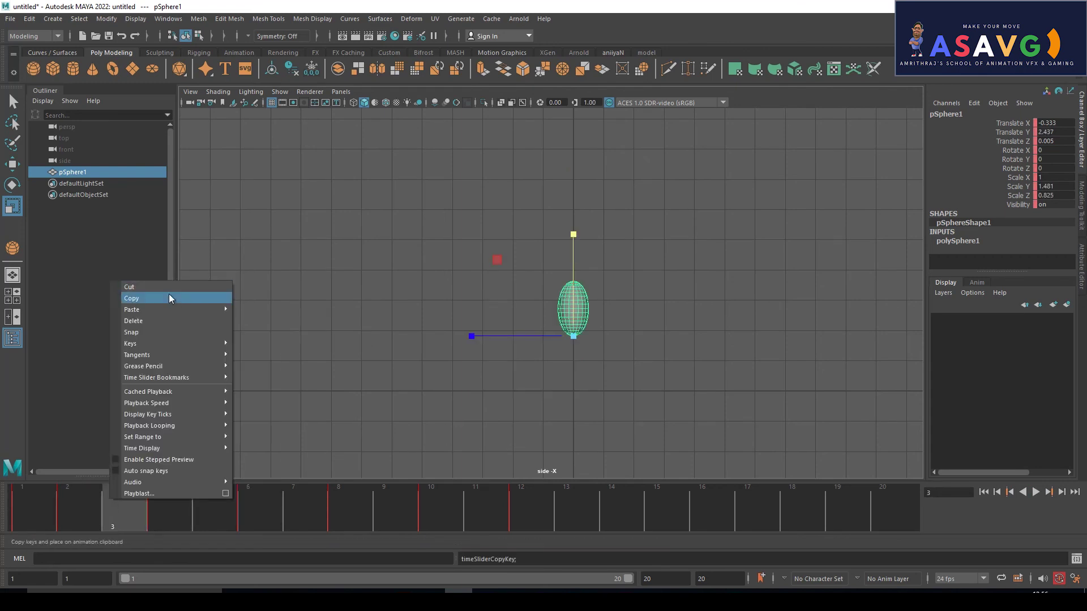
click(255, 307)
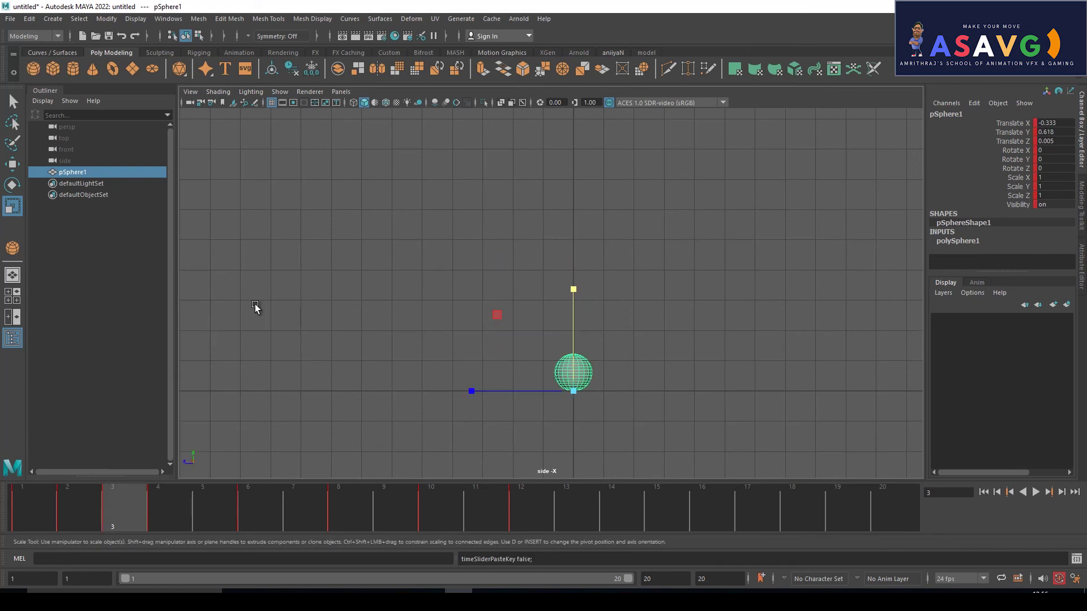
Step: Stretch the sphere to Scale Y 1.772 and Scale Z 0.722, then play back the bounce
drag(580, 293, 585, 219)
mouse_move(58, 503)
mouse_down()
mouse_move(36, 504)
mouse_move(118, 527)
mouse_up()
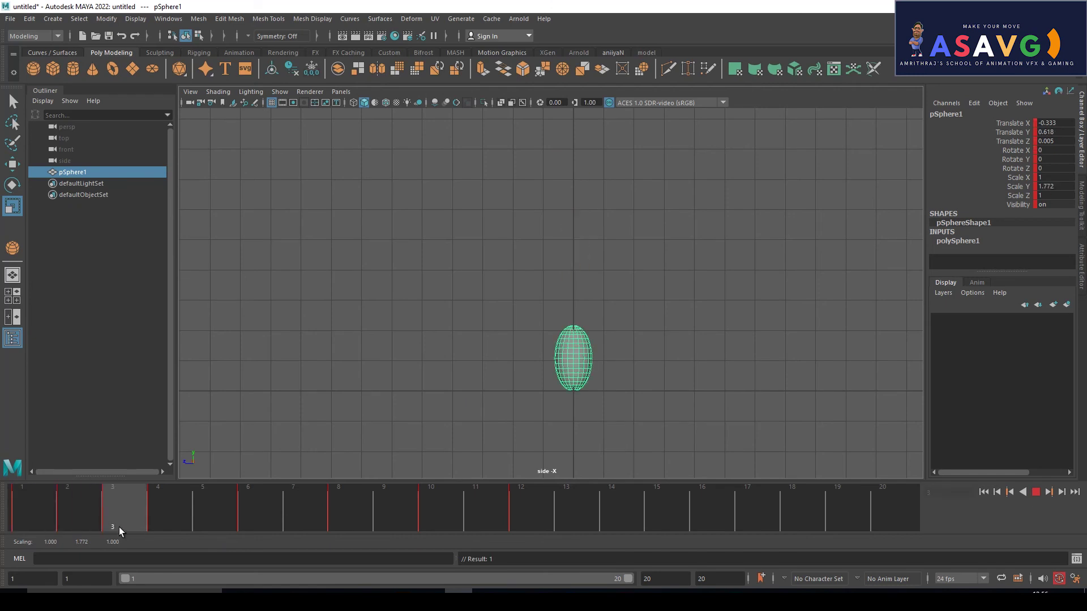
drag(472, 395, 500, 394)
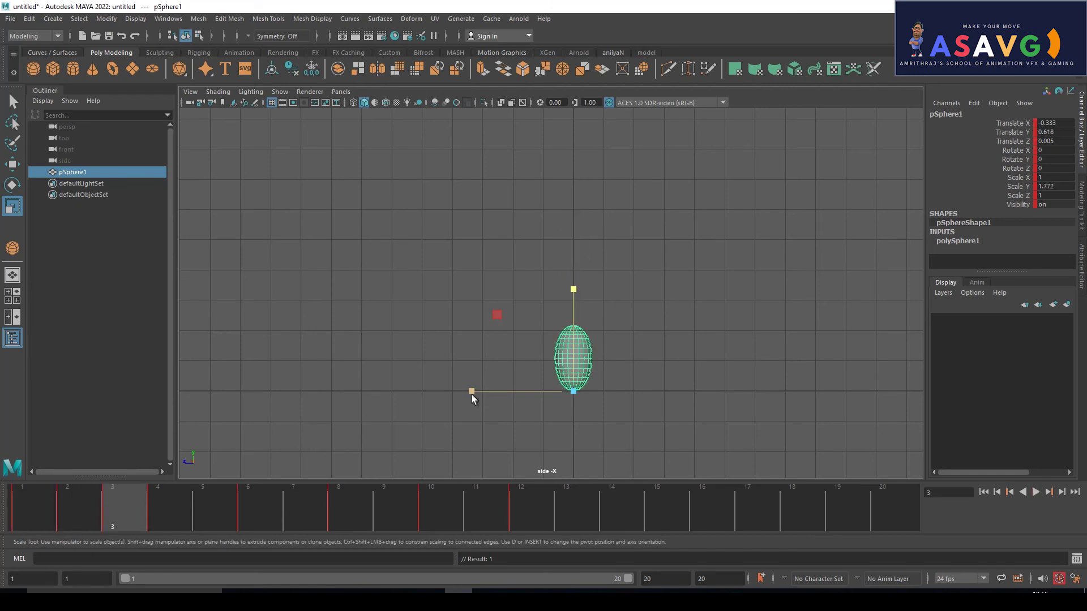
key(alt+v)
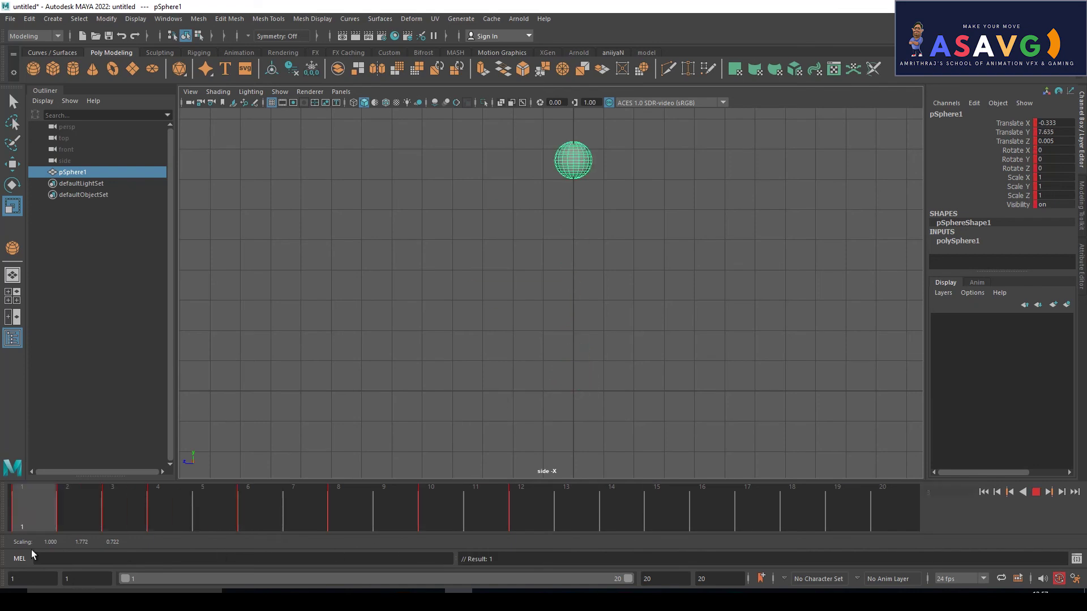
click(579, 519)
click(768, 464)
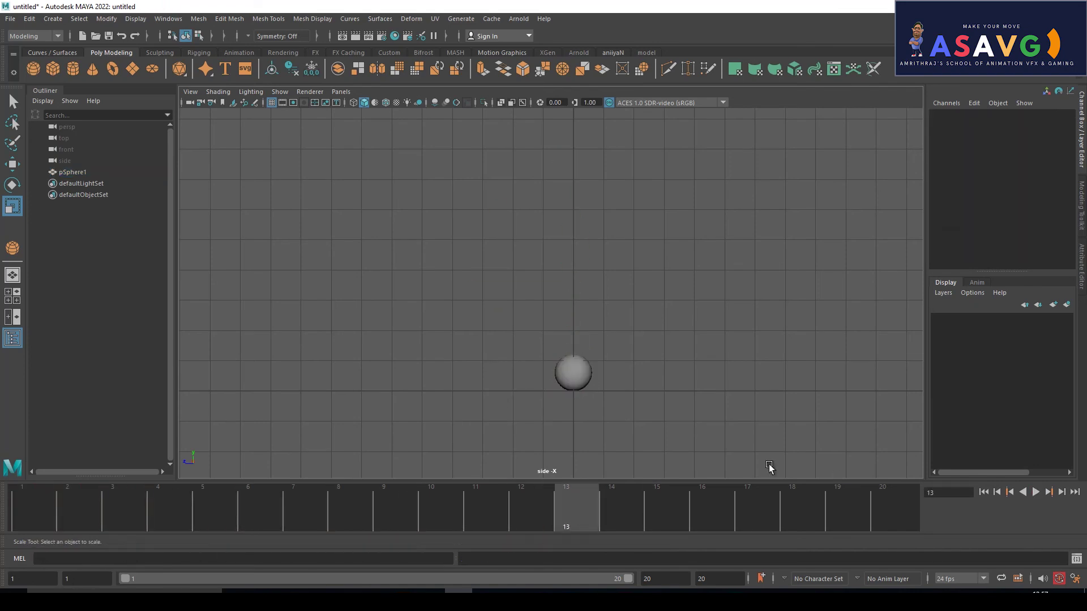
Step: Playblast frames 1–16 of the bounce to blast13.avi and view it full screen
shift+drag(718, 503, 17, 509)
right_click(241, 508)
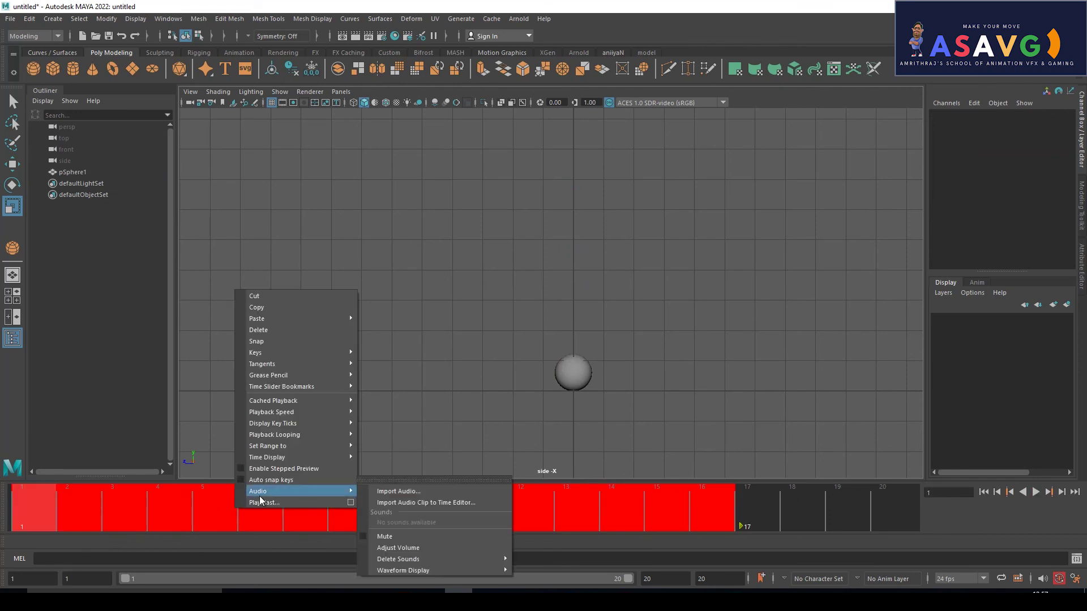
click(261, 502)
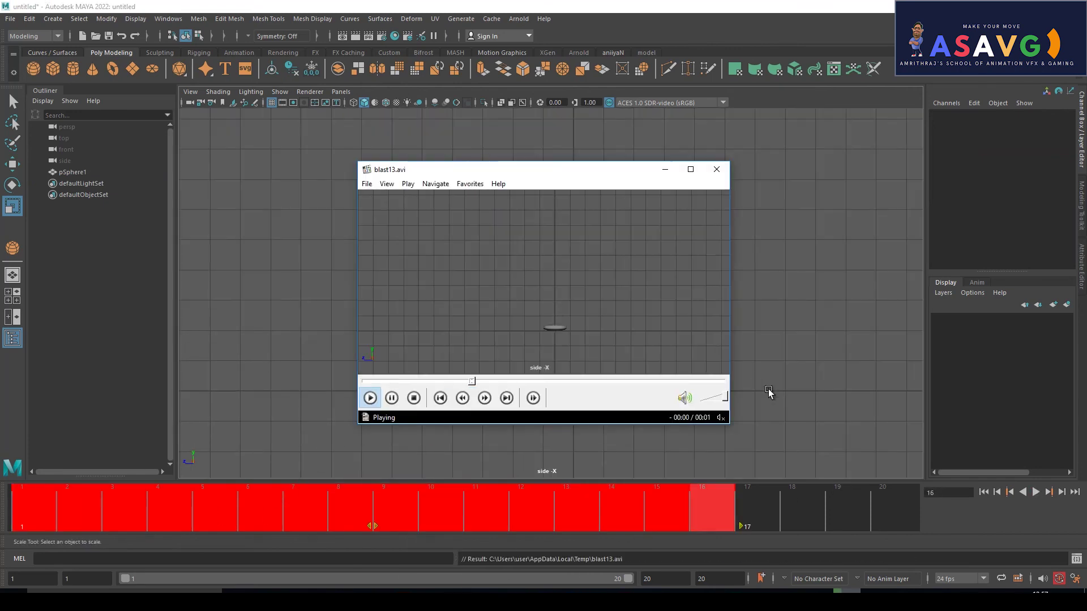
click(691, 169)
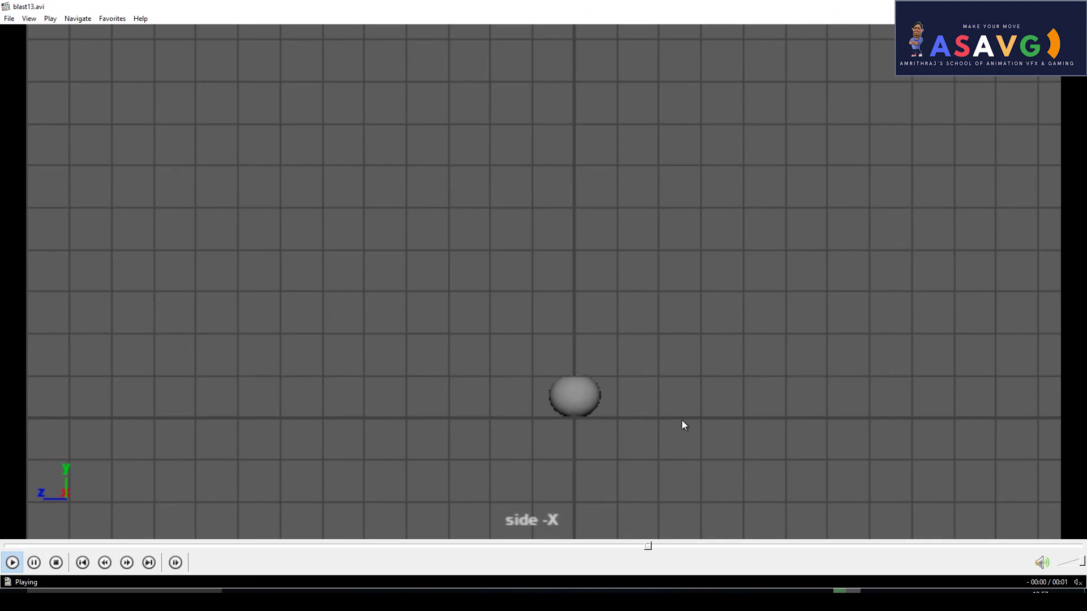
Step: Review blast13.avi from the start, then return to Maya and select pSphere1
click(34, 562)
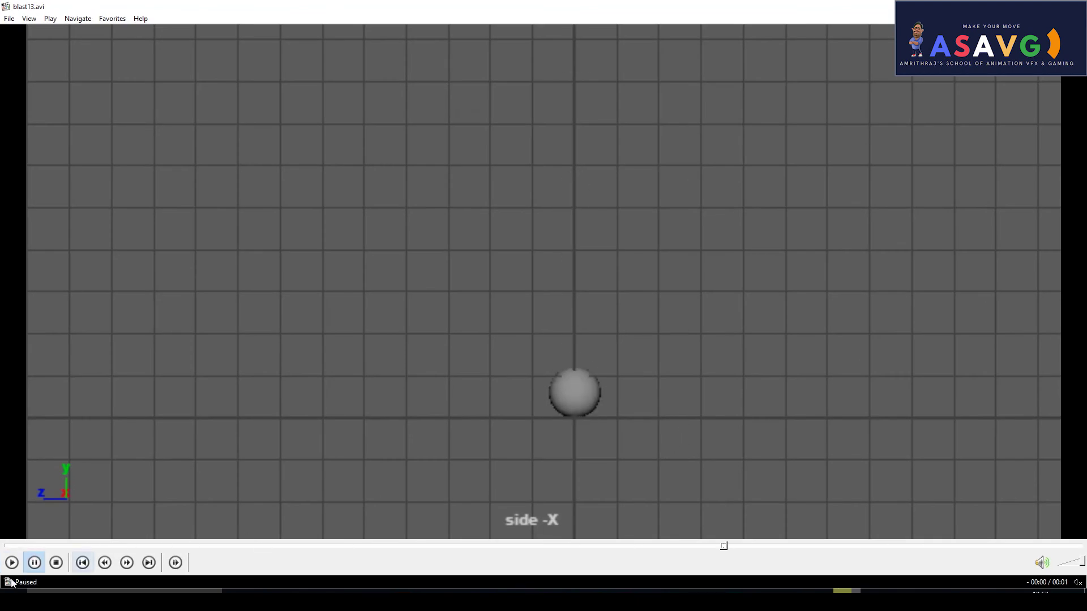
click(20, 546)
click(12, 562)
key(space)
key(alt+Tab)
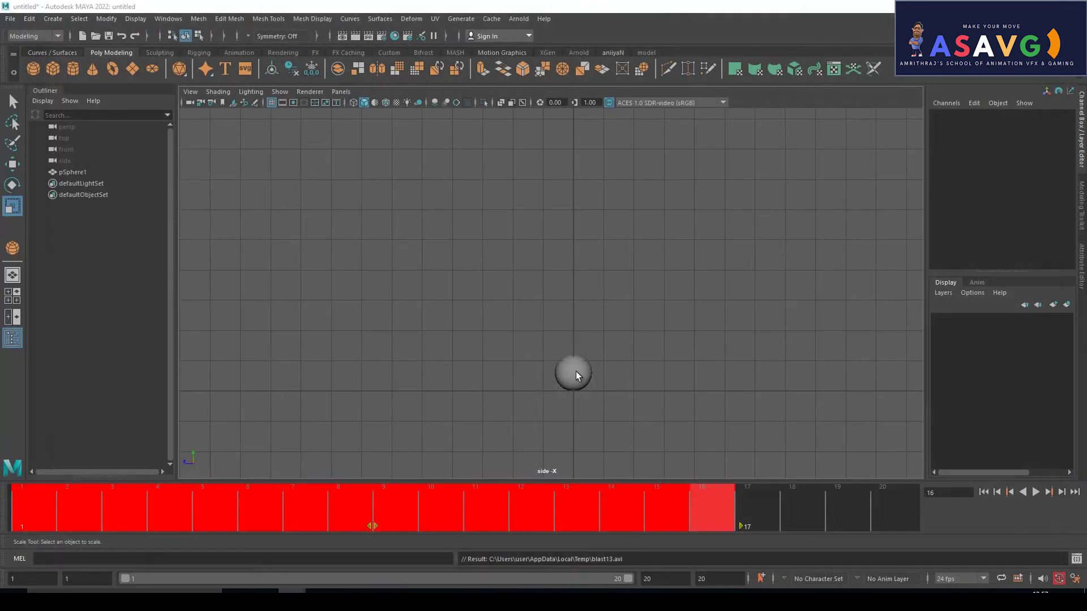
click(576, 375)
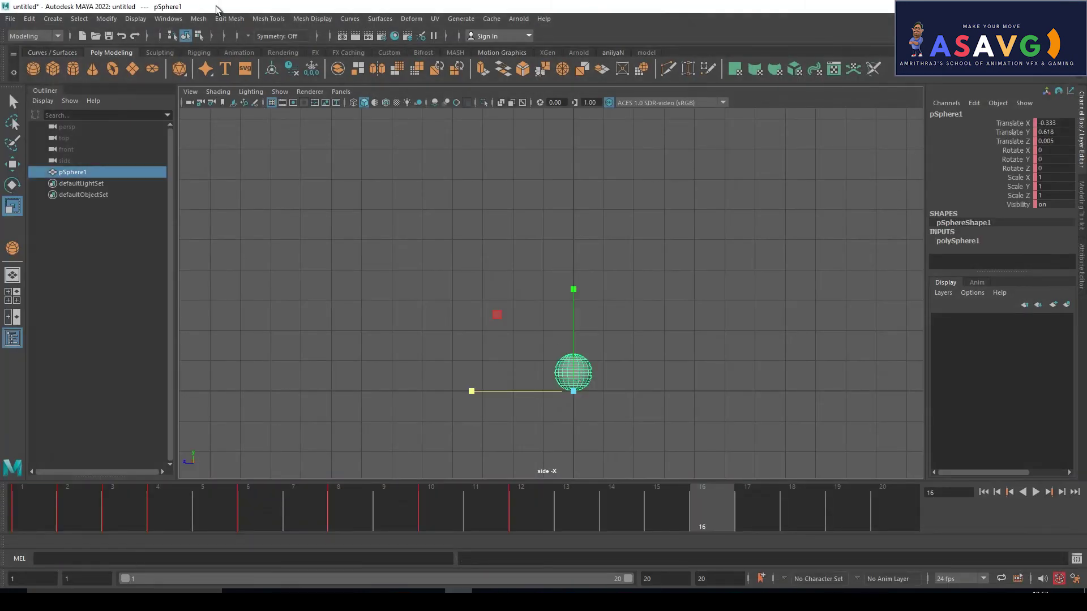
click(168, 19)
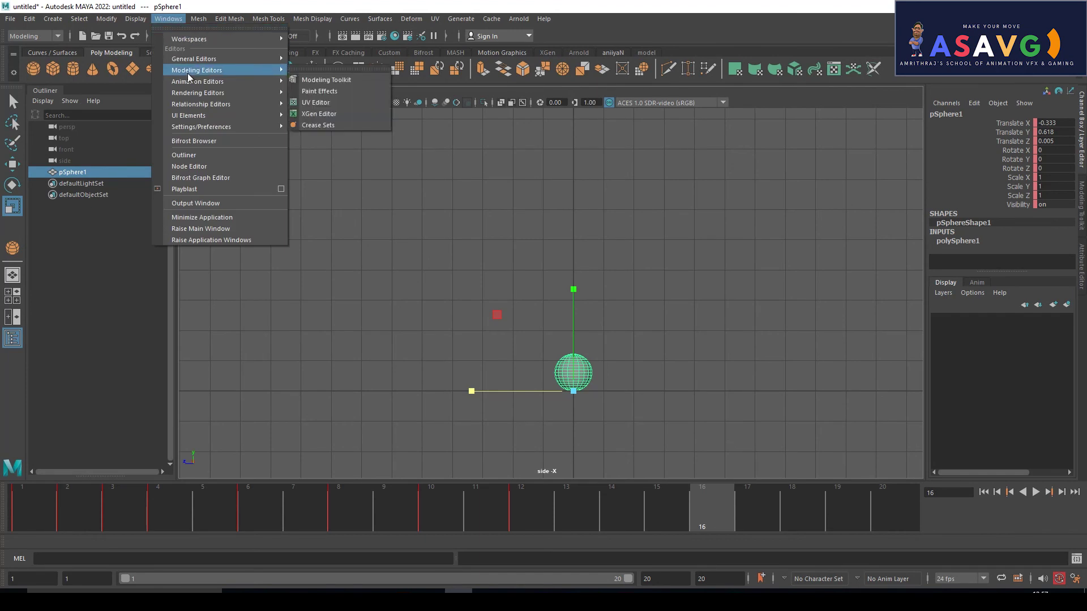
mouse_move(198, 81)
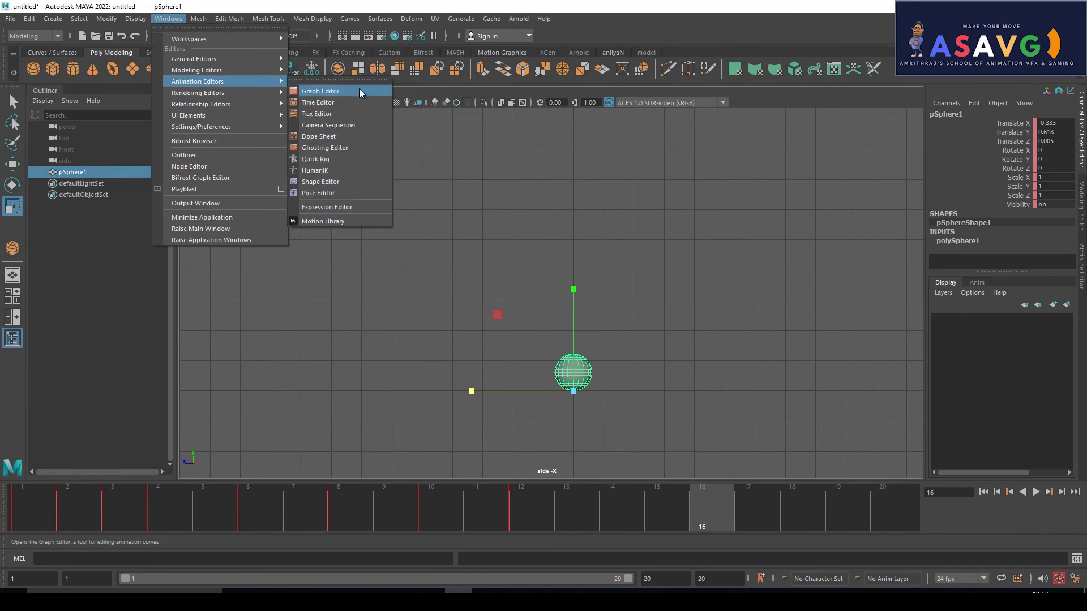
Step: Open the Graph Editor as a restored window positioned beside the viewport
click(359, 90)
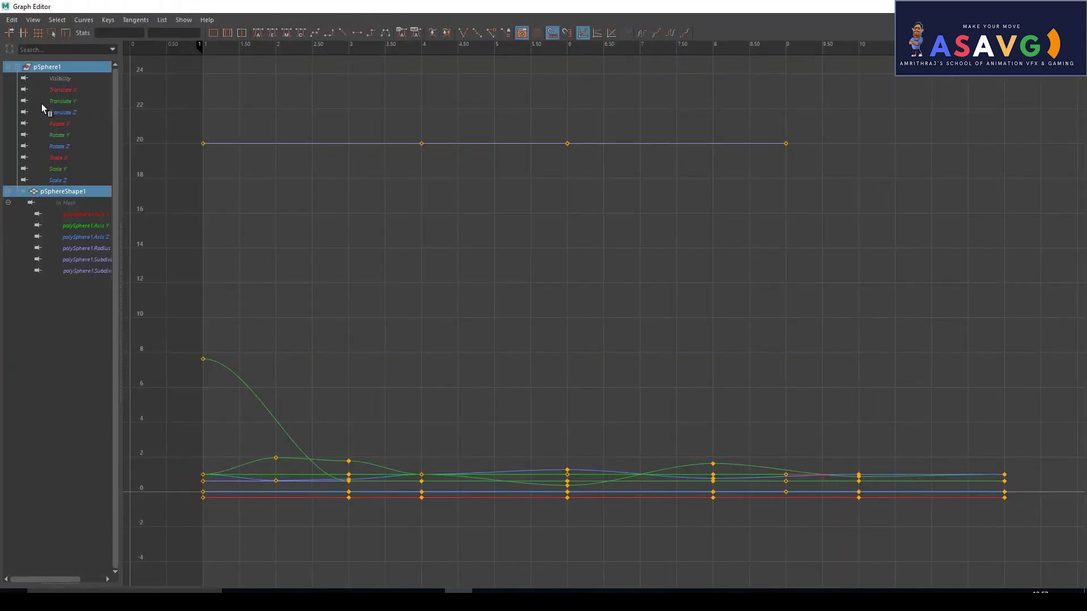
double_click(162, 4)
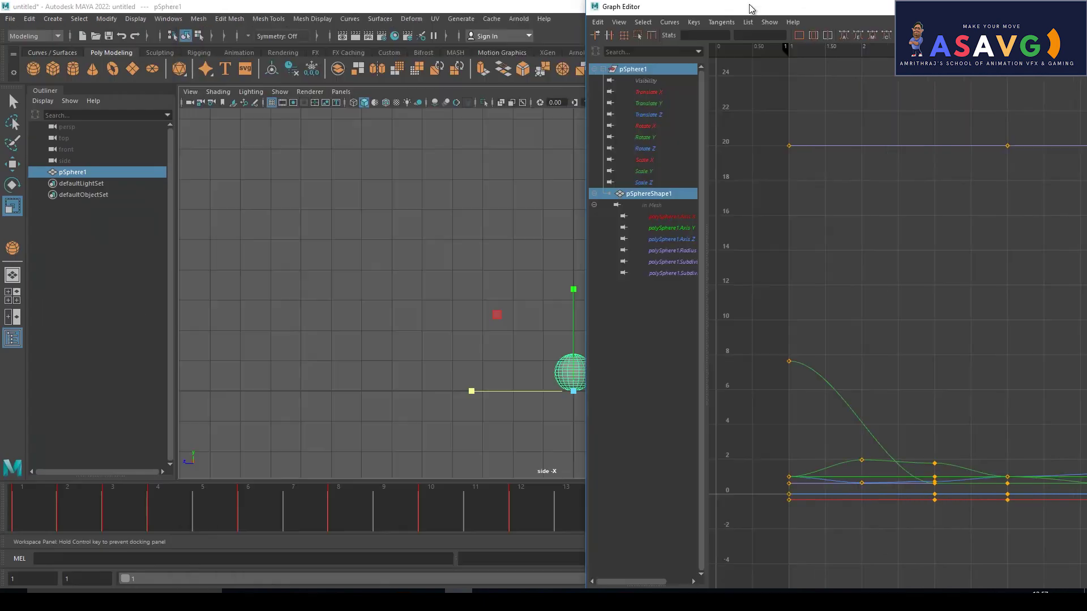
click(770, 95)
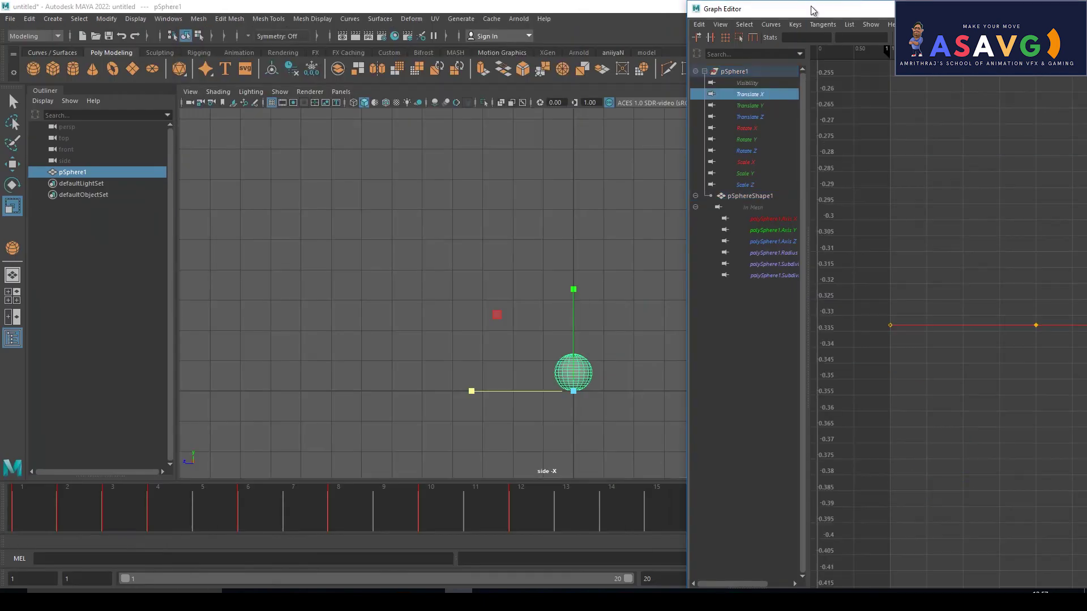
drag(812, 10, 302, 17)
key(r)
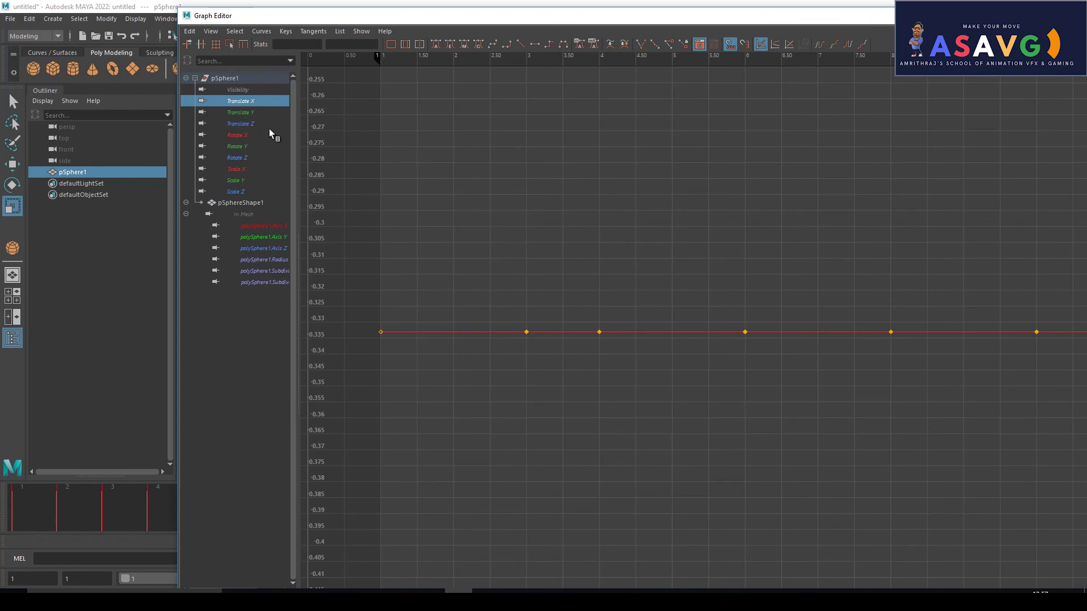
Step: Step through the Translate, Rotate and Scale curves, ending on Translate Y
click(248, 123)
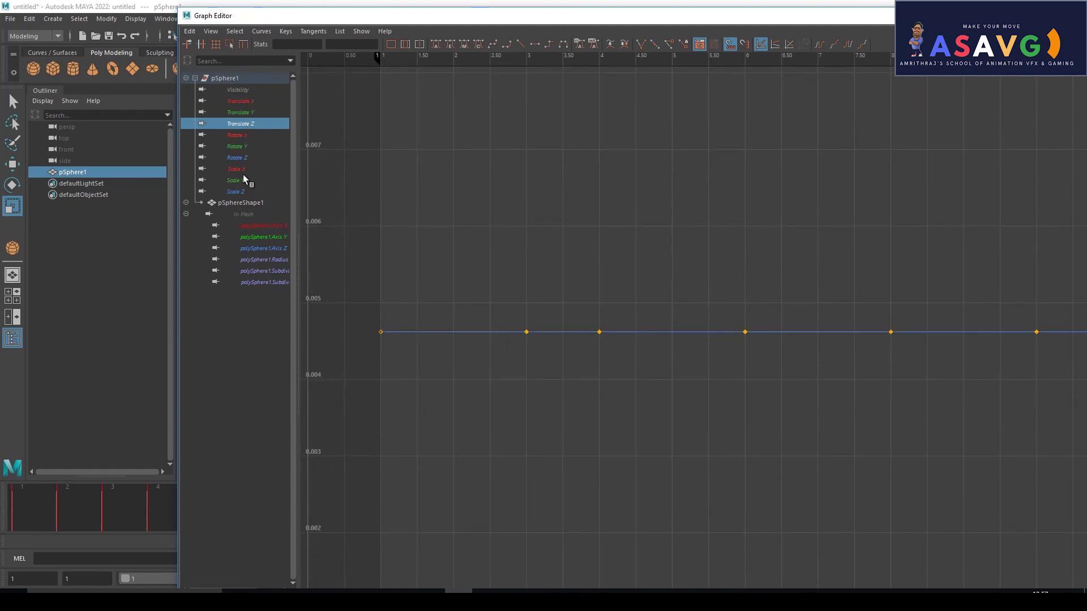
click(237, 146)
drag(456, 17, 309, 18)
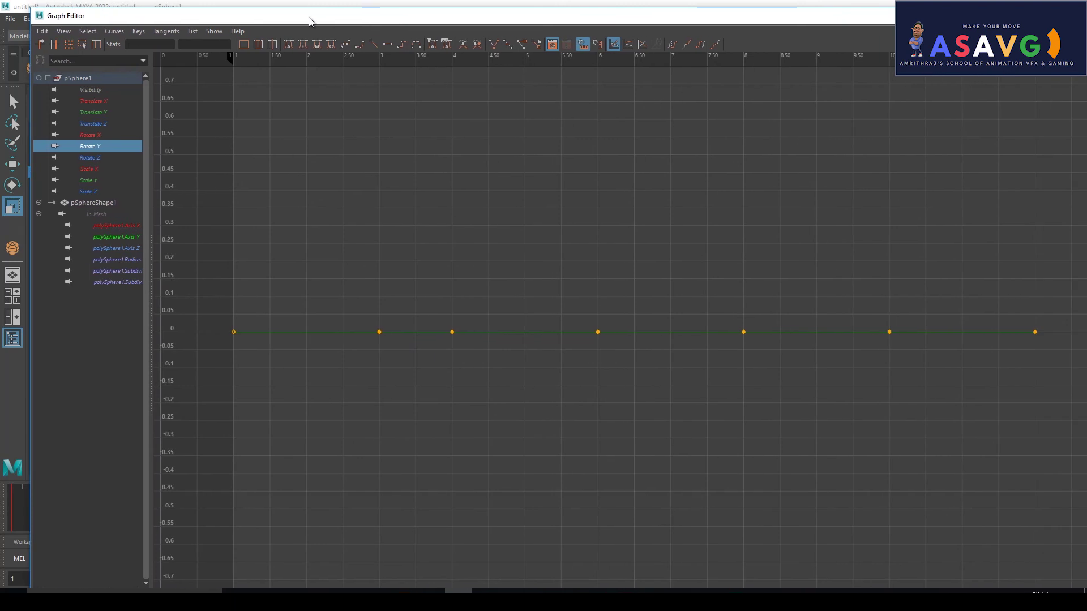
click(88, 161)
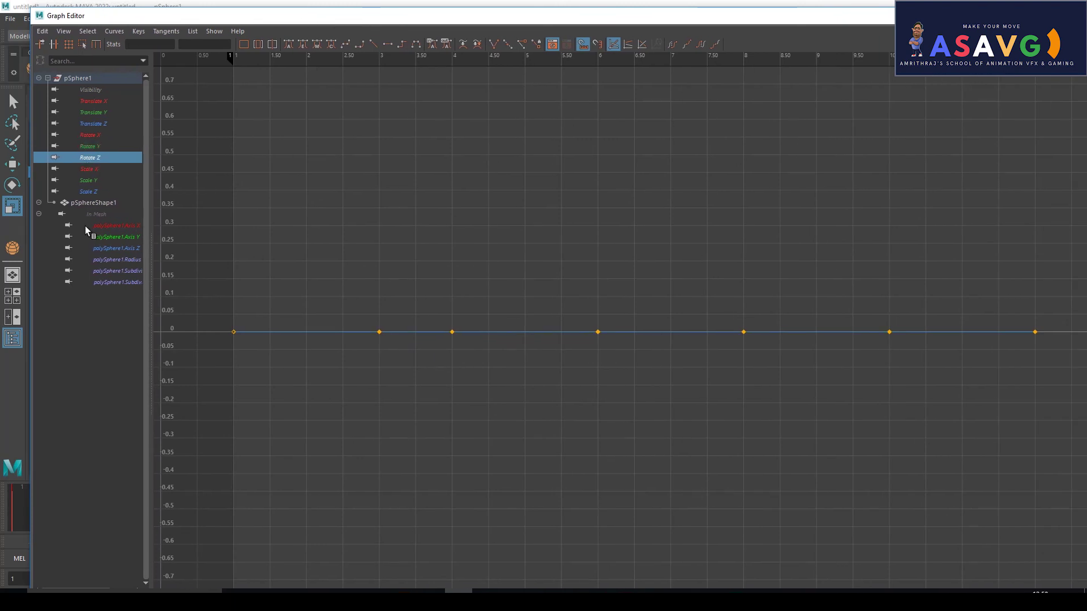
click(109, 191)
click(109, 179)
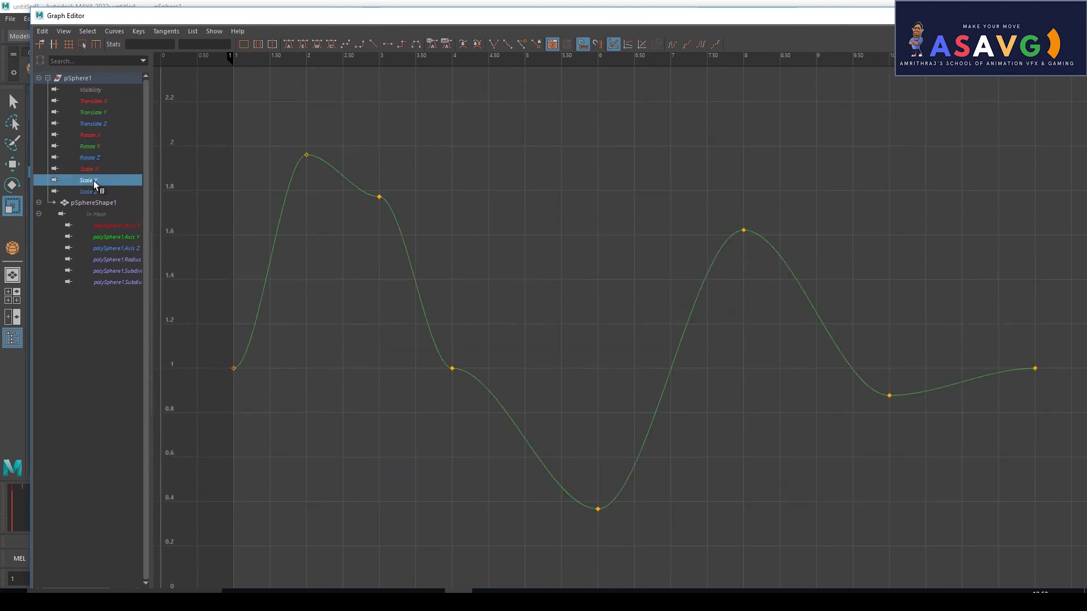
click(93, 190)
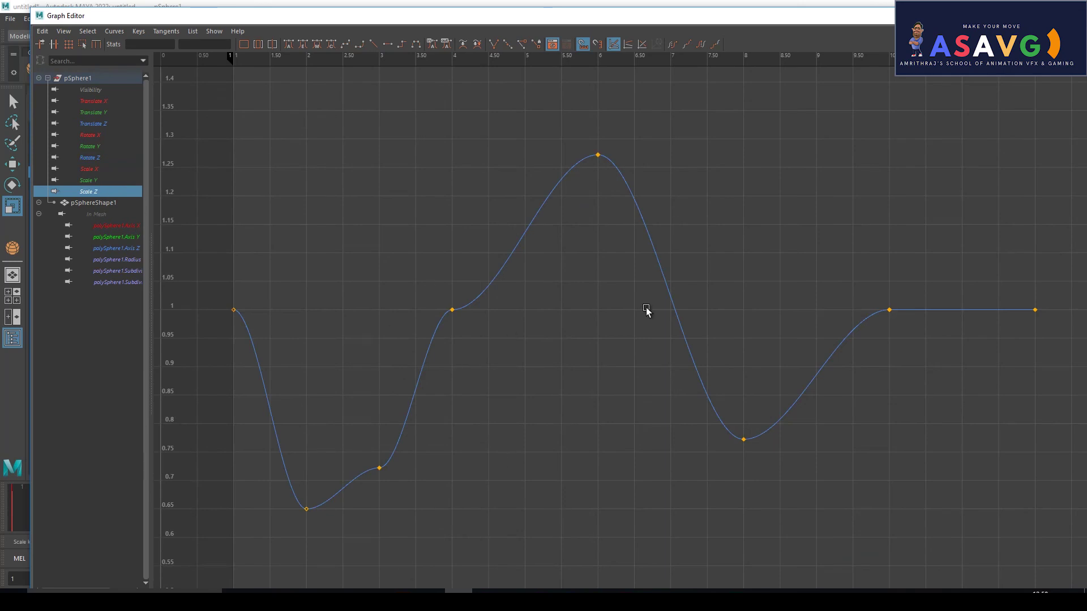
click(104, 113)
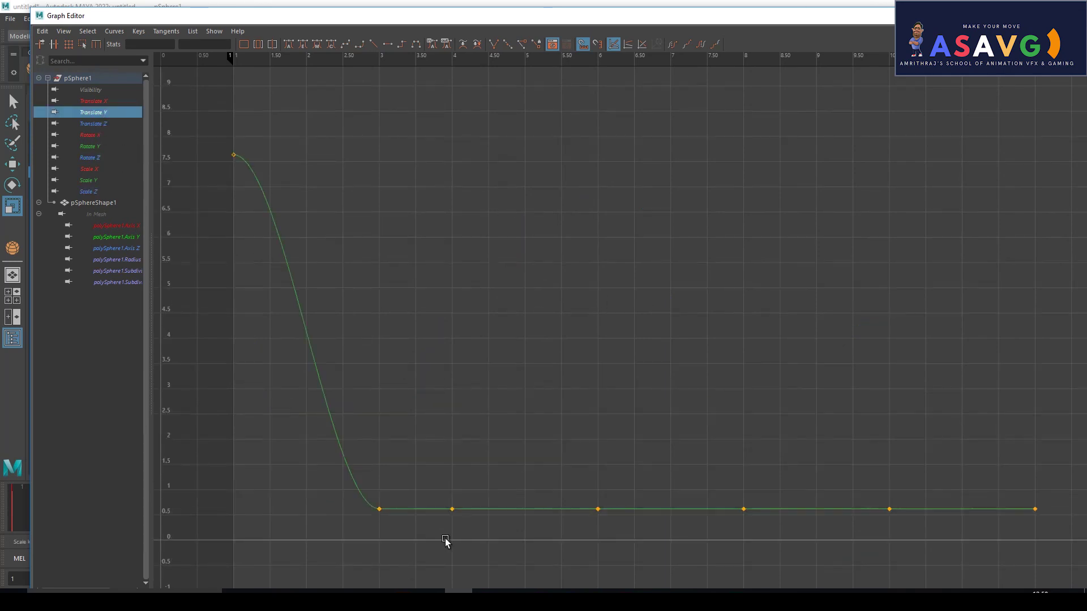
Step: Make the frame-3 key on the Translate Y curve use linear tangents
alt+middle_drag(402, 560, 507, 520)
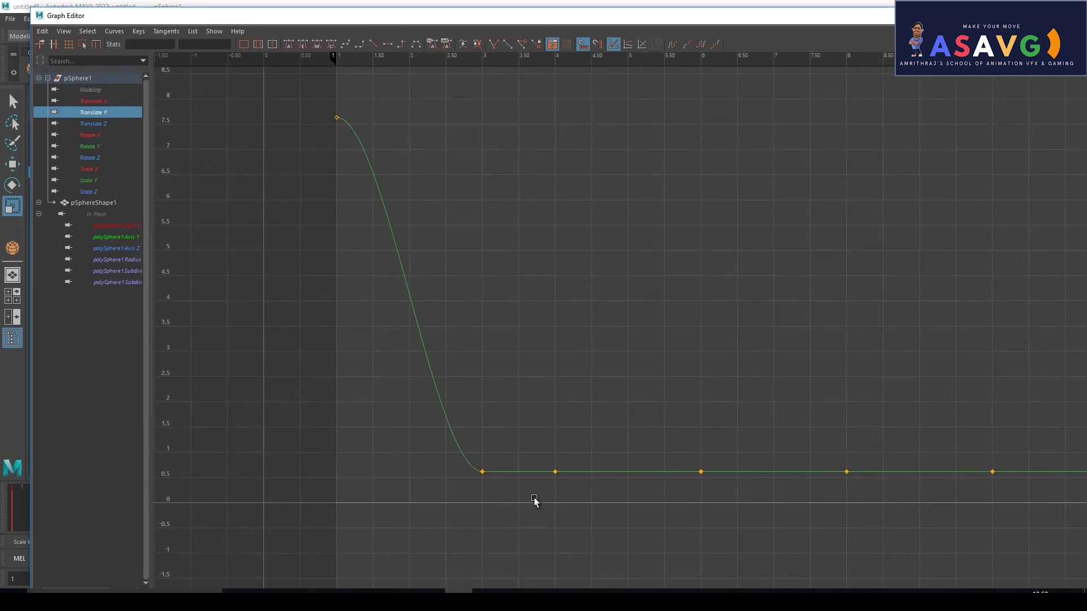
alt+middle_drag(791, 415, 716, 398)
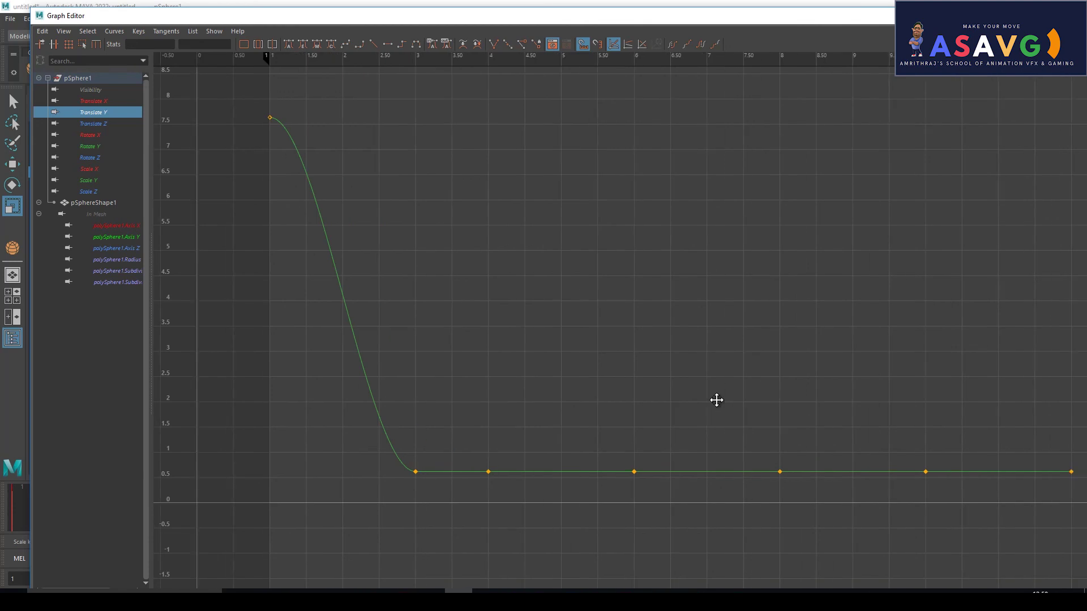
drag(323, 359, 821, 572)
alt+middle_drag(519, 365, 515, 347)
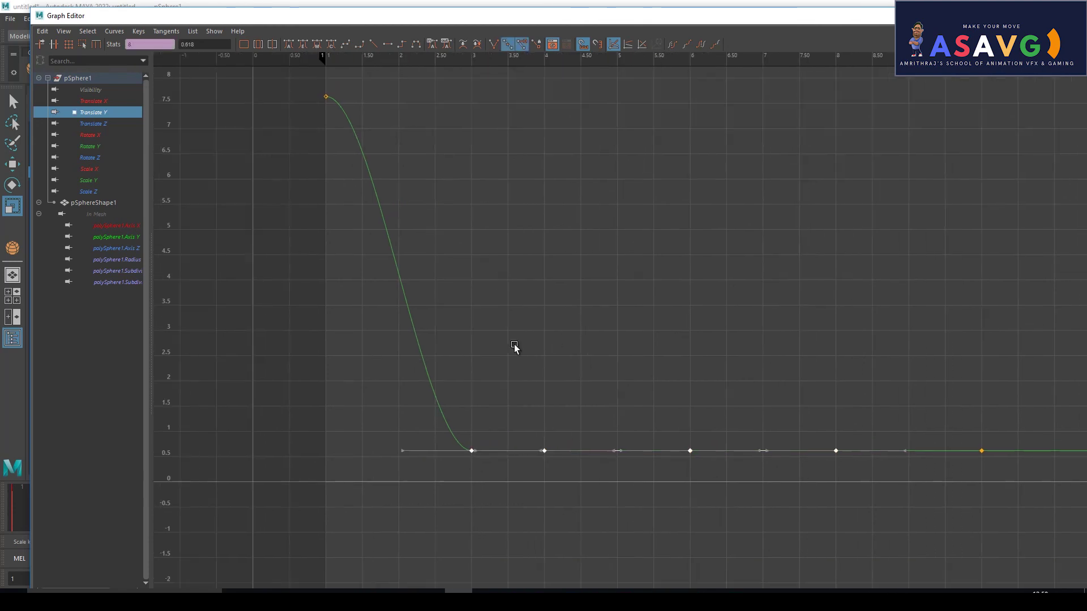
drag(440, 413, 478, 485)
mouse_move(364, 19)
mouse_down()
mouse_move(458, 35)
mouse_move(414, 42)
mouse_up()
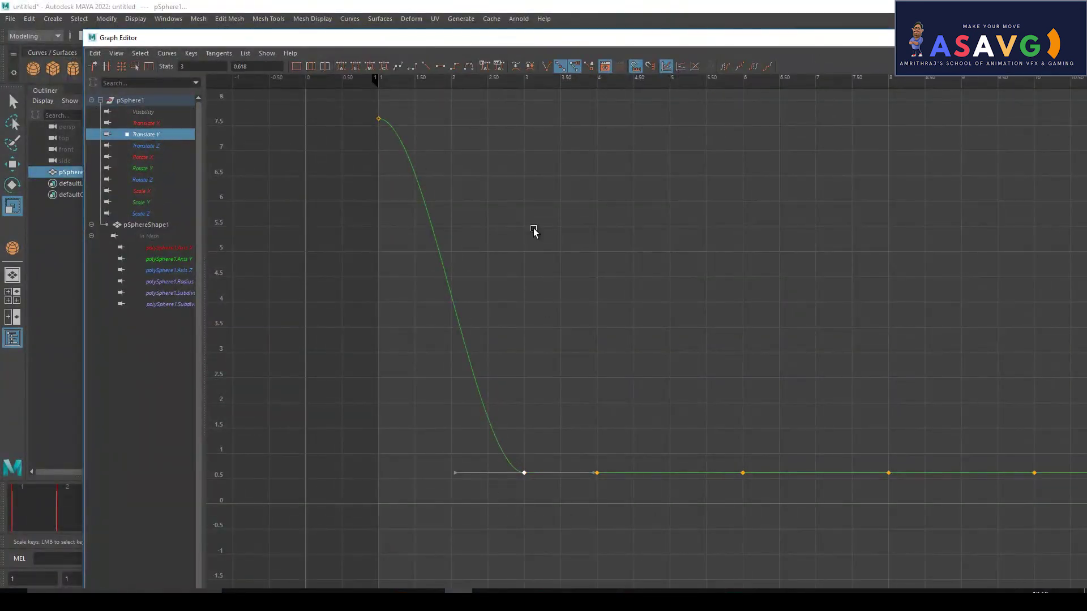
click(426, 66)
Step: Frame the Translate Y curve and make the frame-4 key's tangents linear
scroll(469, 362, up, 5)
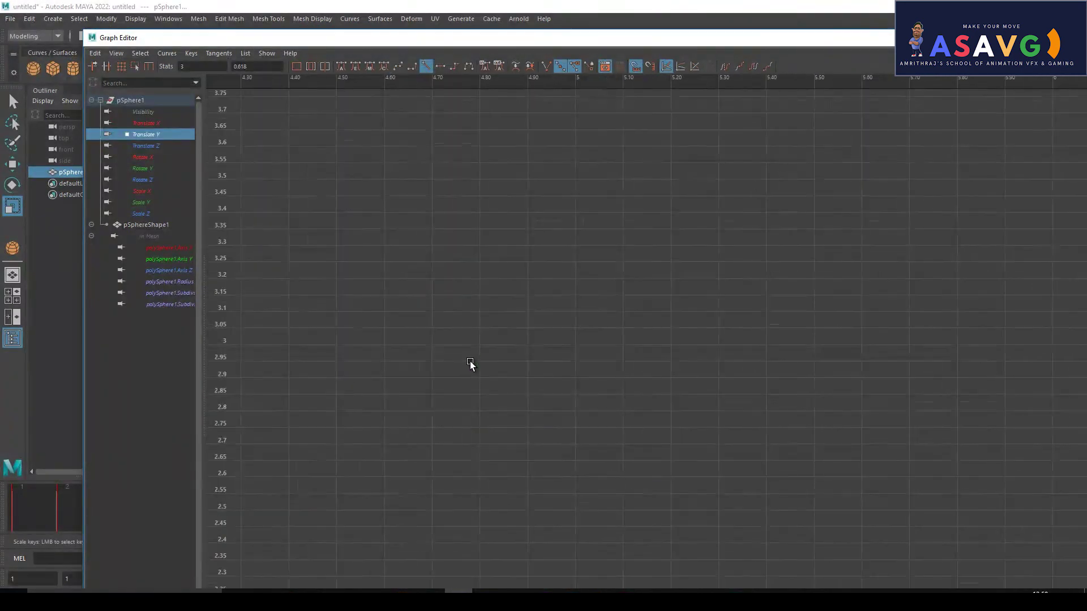
key(f)
drag(537, 376, 873, 579)
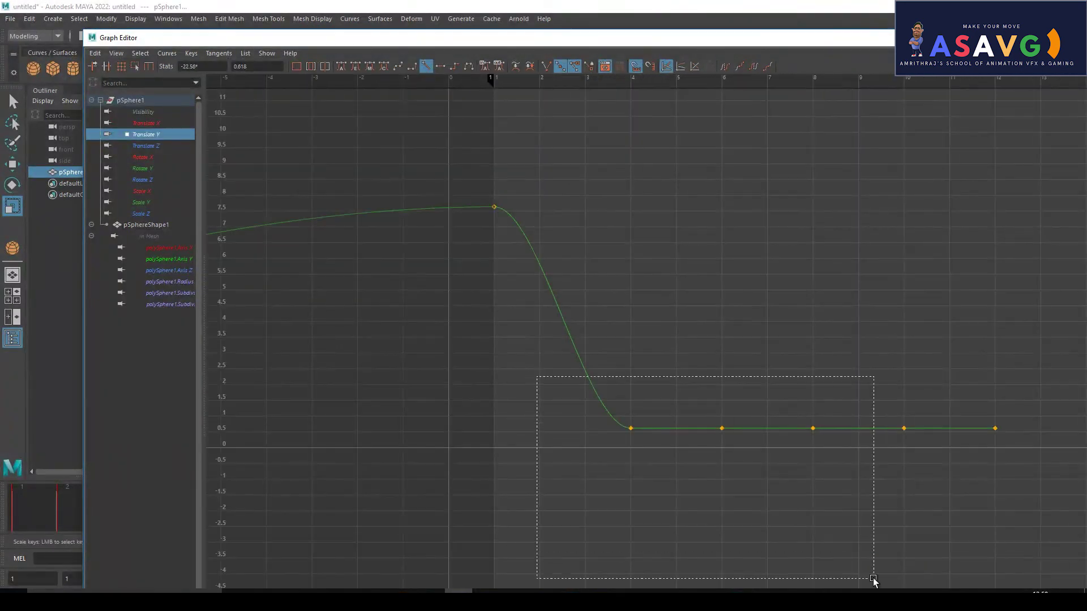
scroll(623, 447, up, 3)
drag(547, 490, 558, 539)
click(426, 66)
Step: Adjust the 0.618 frame-4 key, reselect the whole Translate Y curve, and move the editor aside
scroll(532, 518, up, 2)
key(a)
click(568, 459)
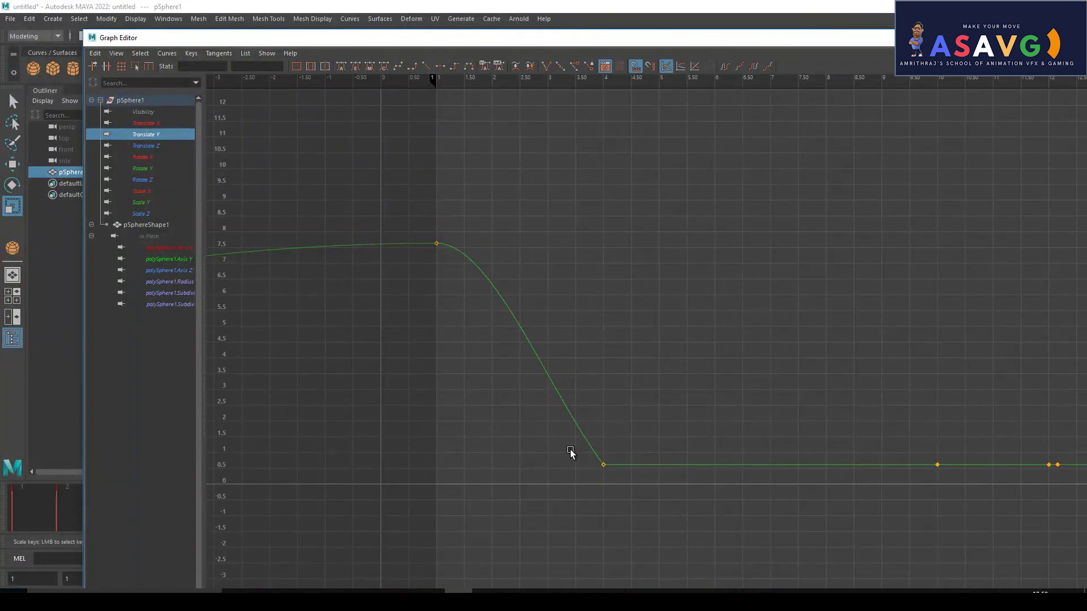
drag(569, 450, 646, 494)
scroll(671, 402, up, 3)
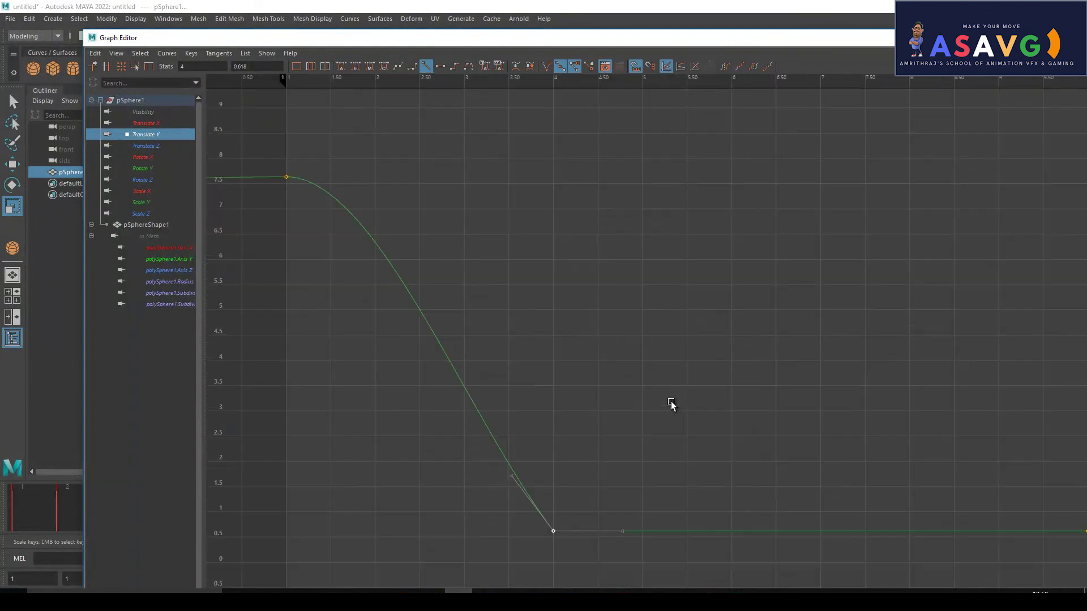
mouse_move(642, 447)
middle_down()
mouse_move(738, 274)
mouse_move(682, 526)
middle_up()
key(f)
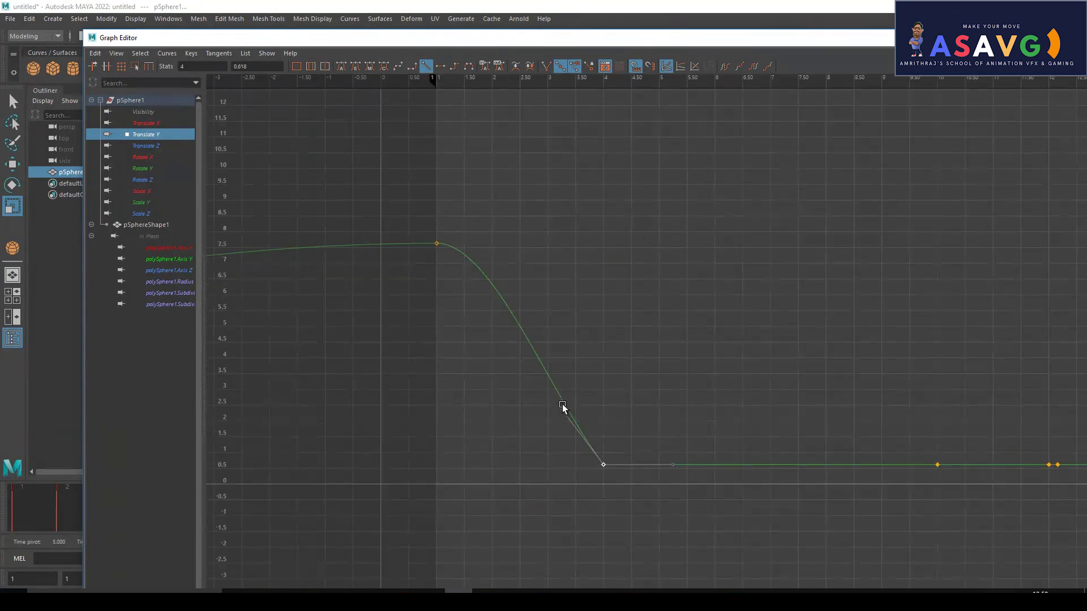
click(563, 408)
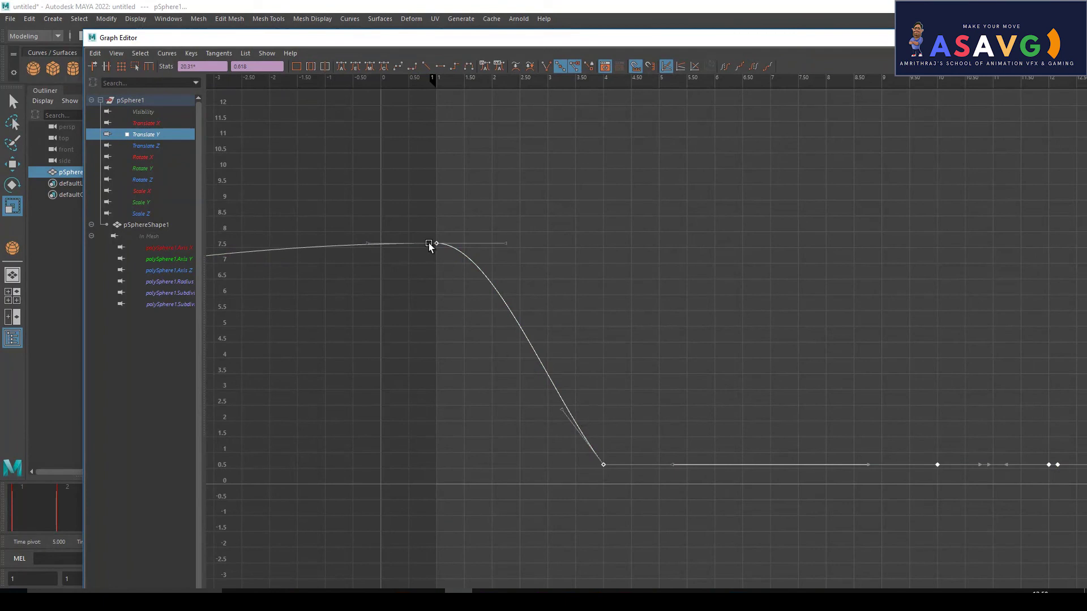
scroll(579, 498, up, 3)
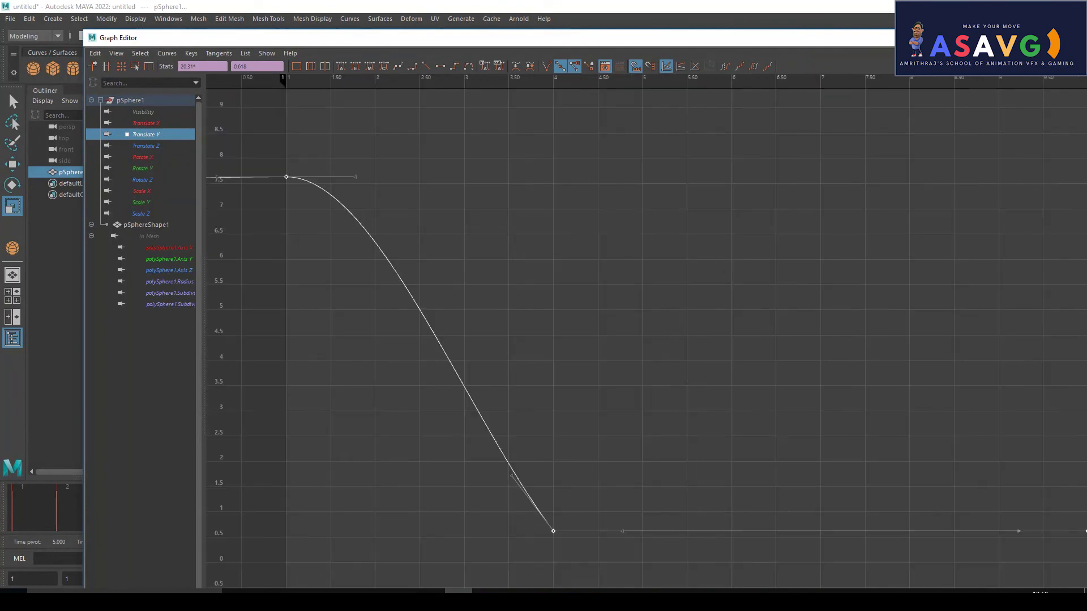
drag(986, 44, 830, 44)
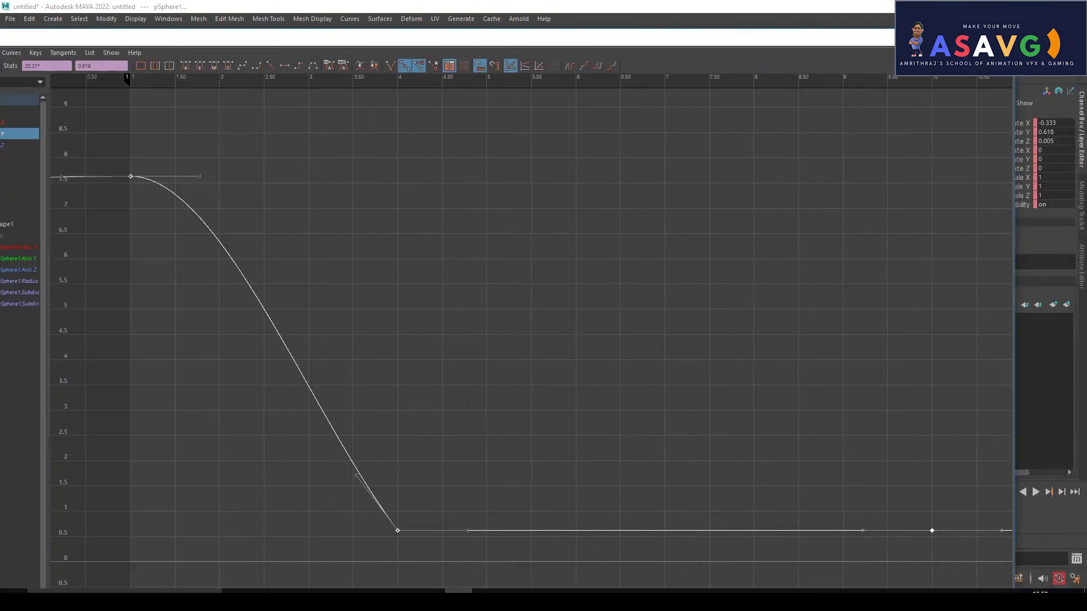
Step: Close the Graph Editor and playblast the bounce to blast15.avi
click(468, 342)
right_click(399, 492)
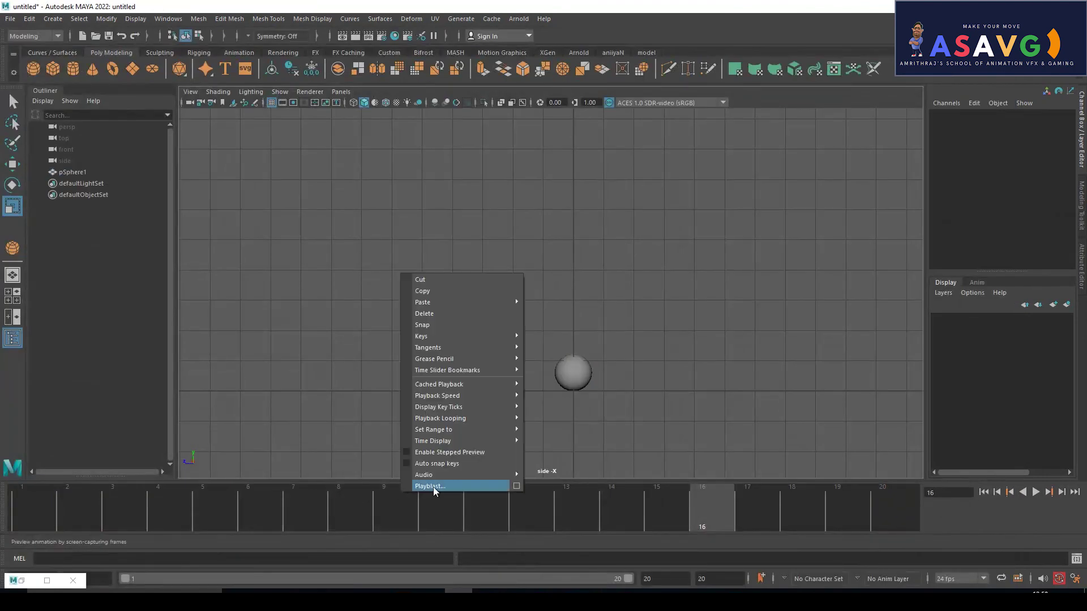
click(433, 487)
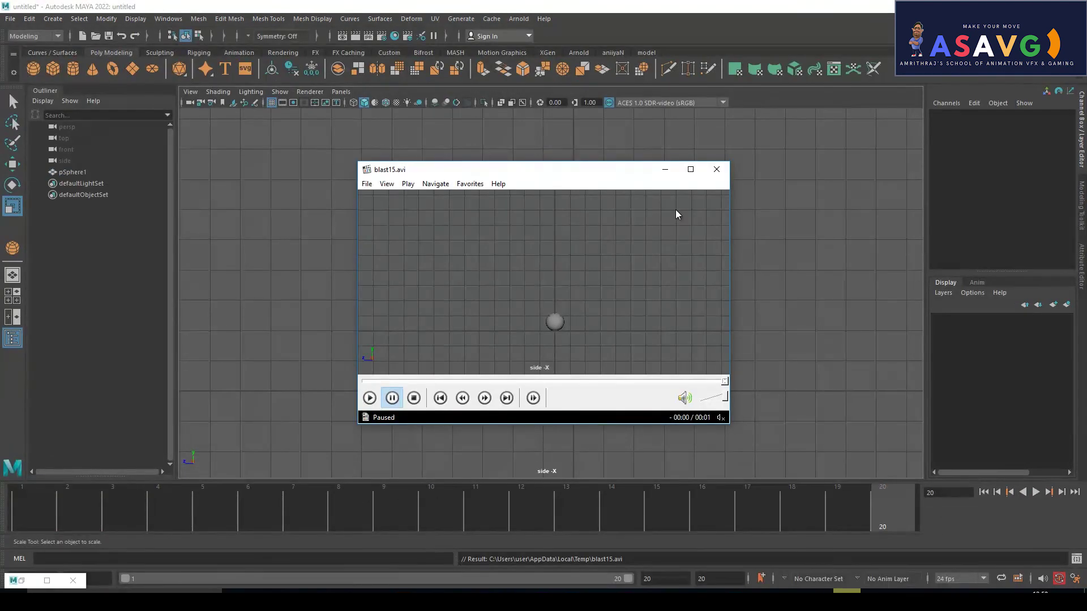
Step: Watch and replay blast15.avi, then close the player and select the sphere
double_click(586, 254)
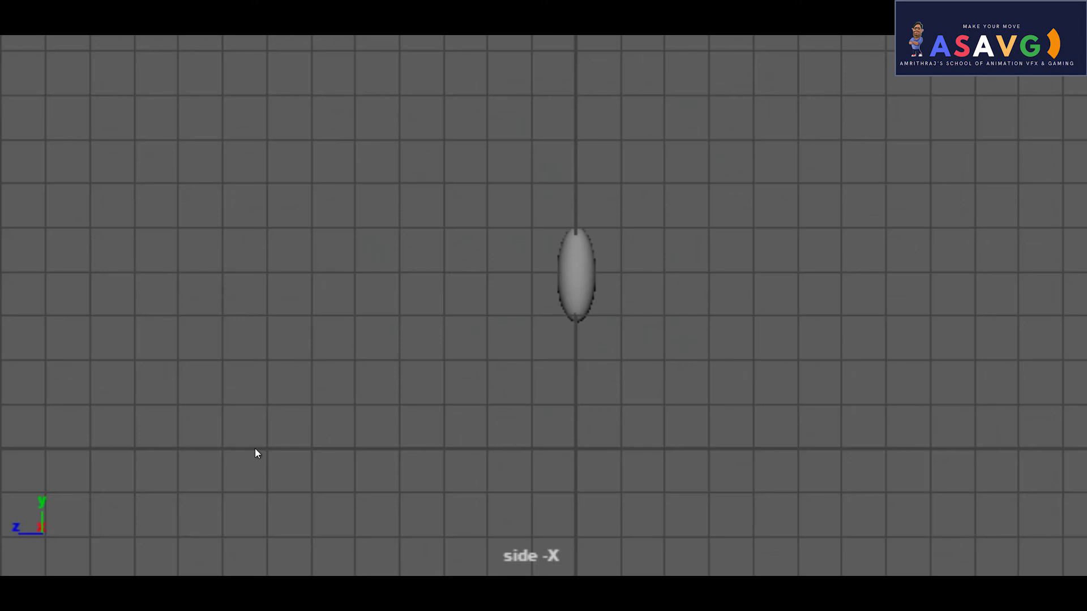
double_click(84, 530)
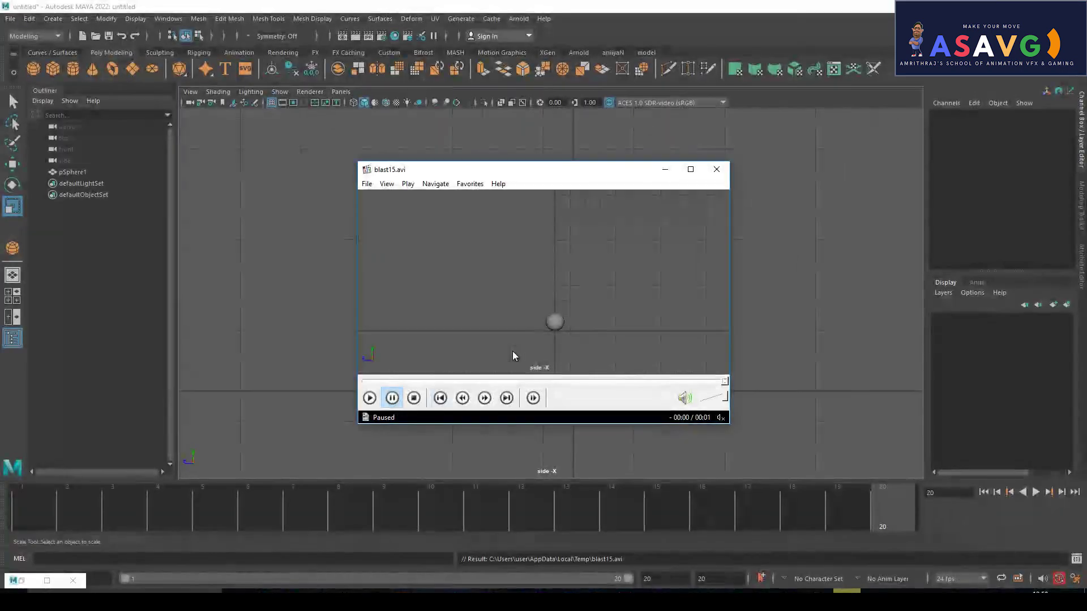
double_click(540, 347)
double_click(540, 343)
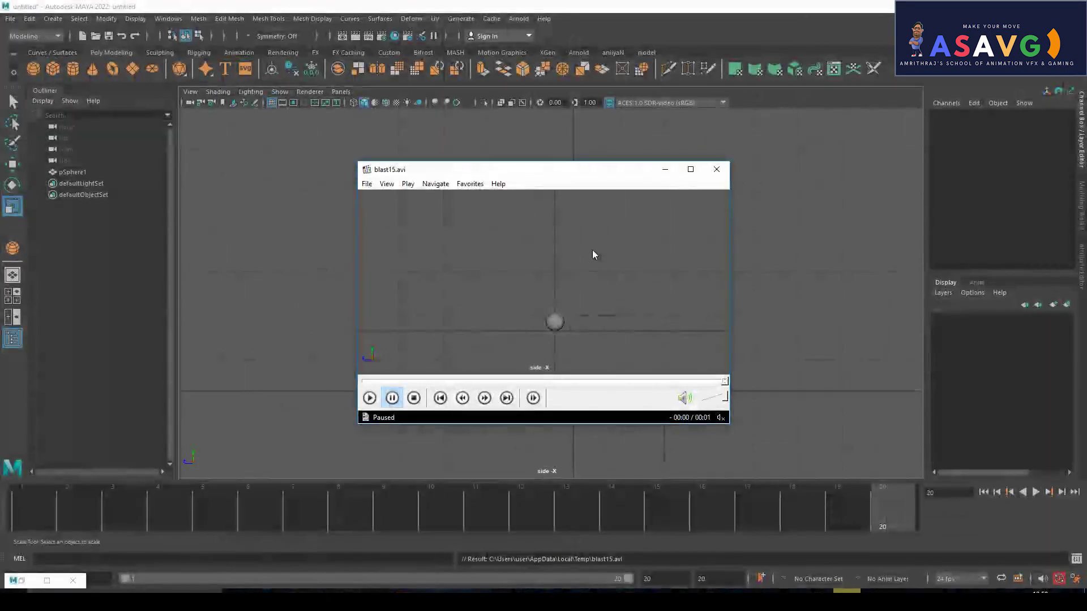
click(698, 171)
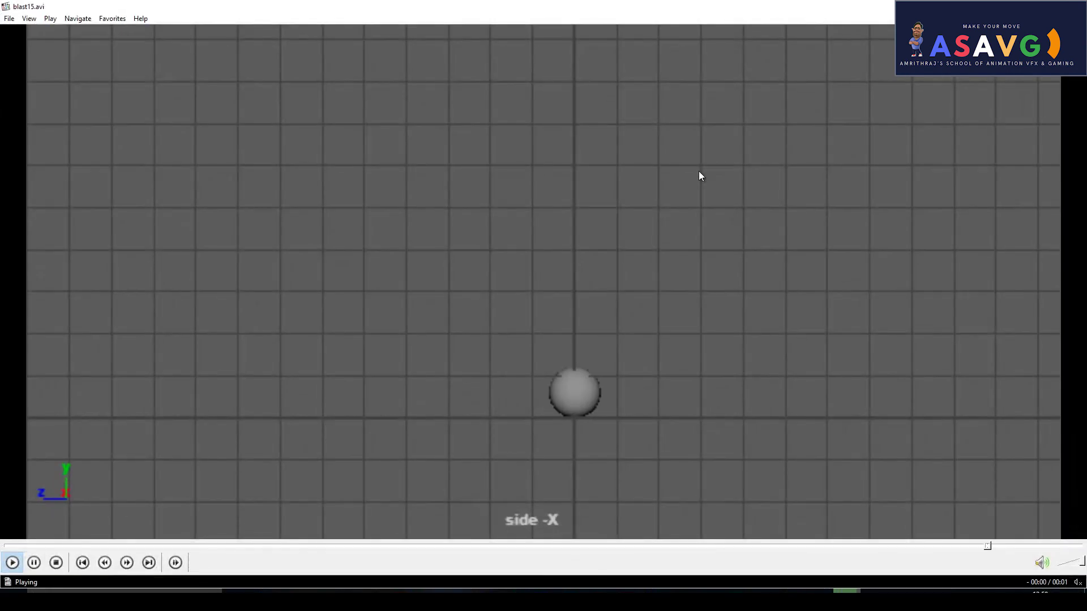
click(698, 172)
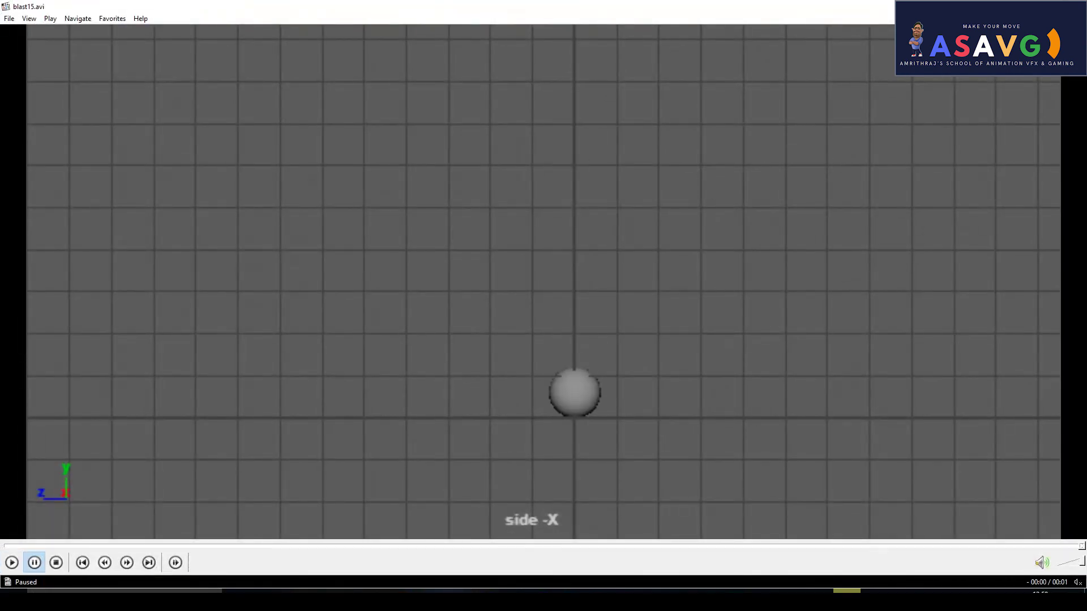
key(alt+F4)
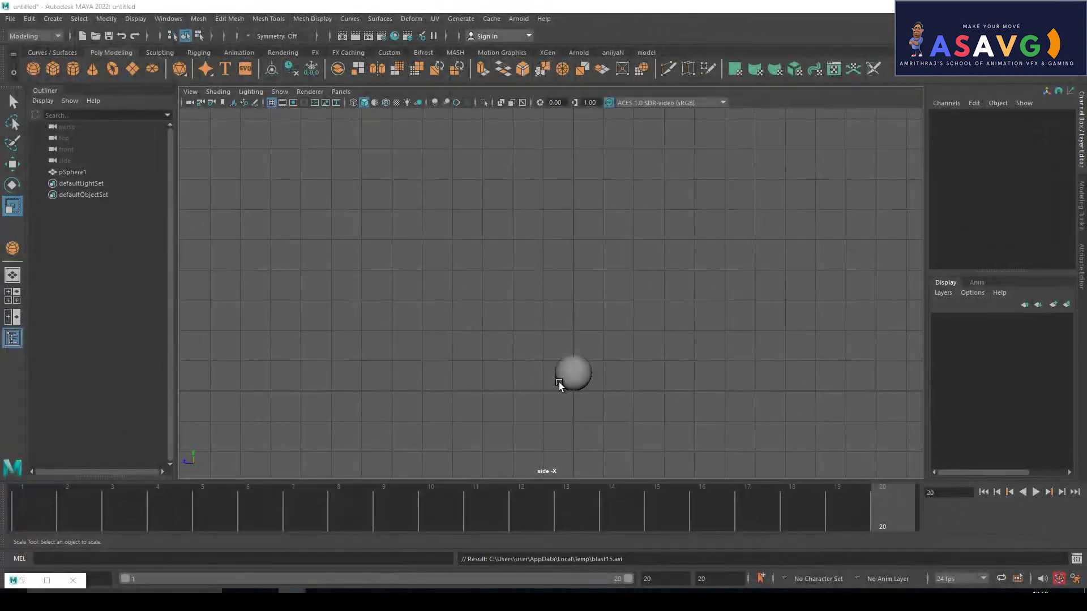
click(554, 384)
Step: Open the Graph Editor showing only Translate Y, framed on the descending curve
click(46, 580)
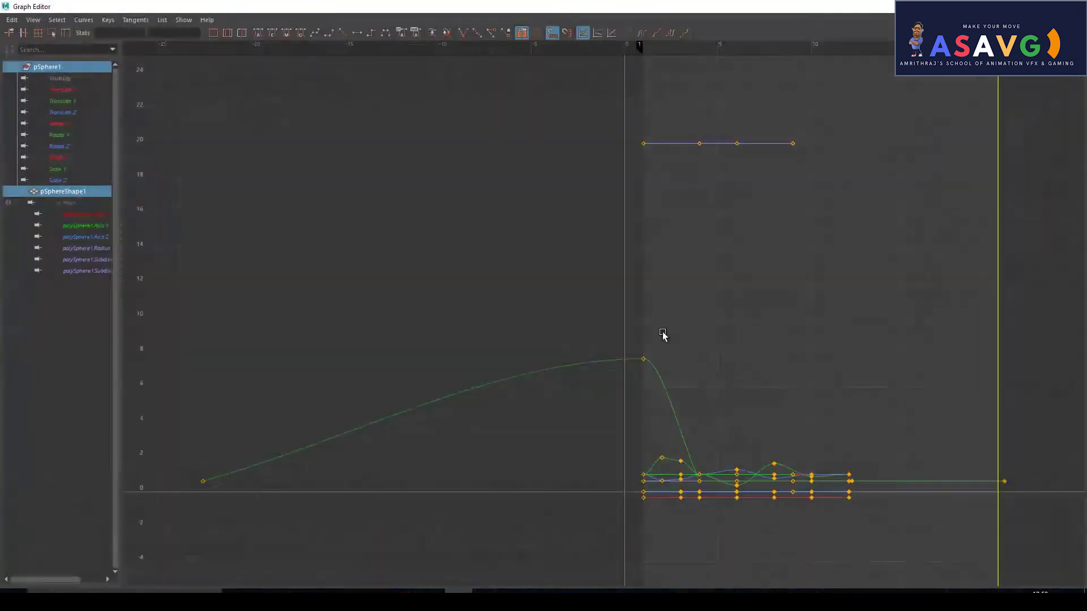
click(61, 101)
drag(651, 375, 773, 567)
key(f)
alt+middle_drag(415, 352, 741, 320)
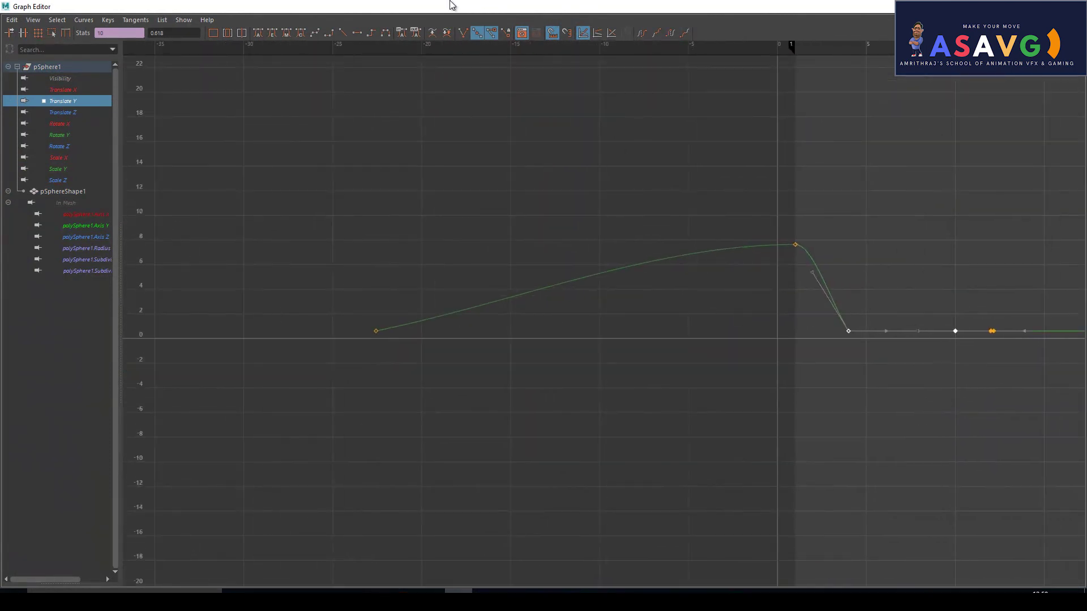
double_click(452, 5)
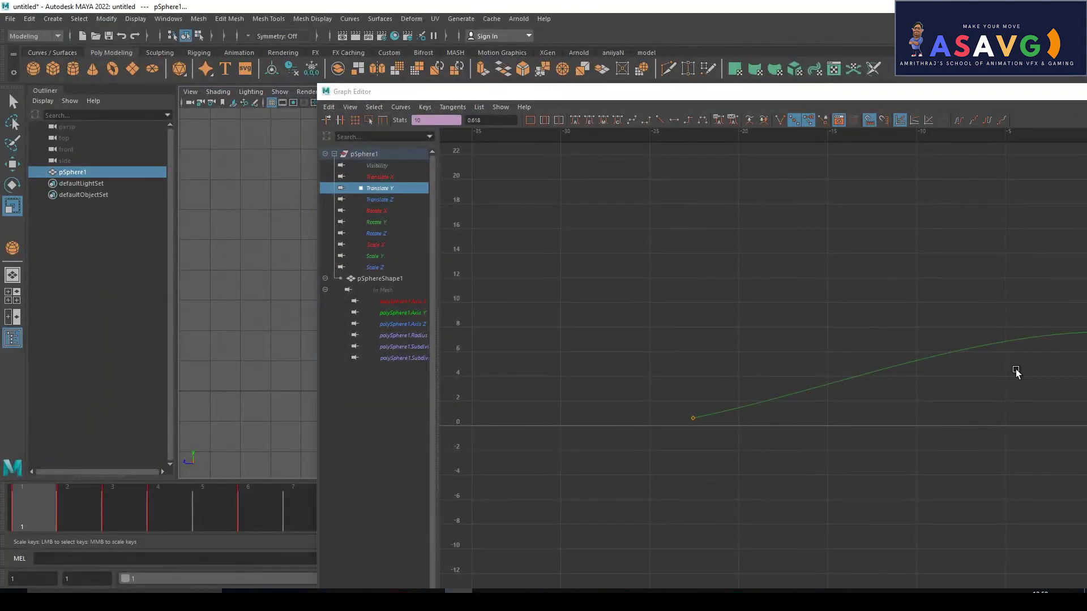
key(a)
key(f)
alt+middle_drag(667, 359, 1030, 518)
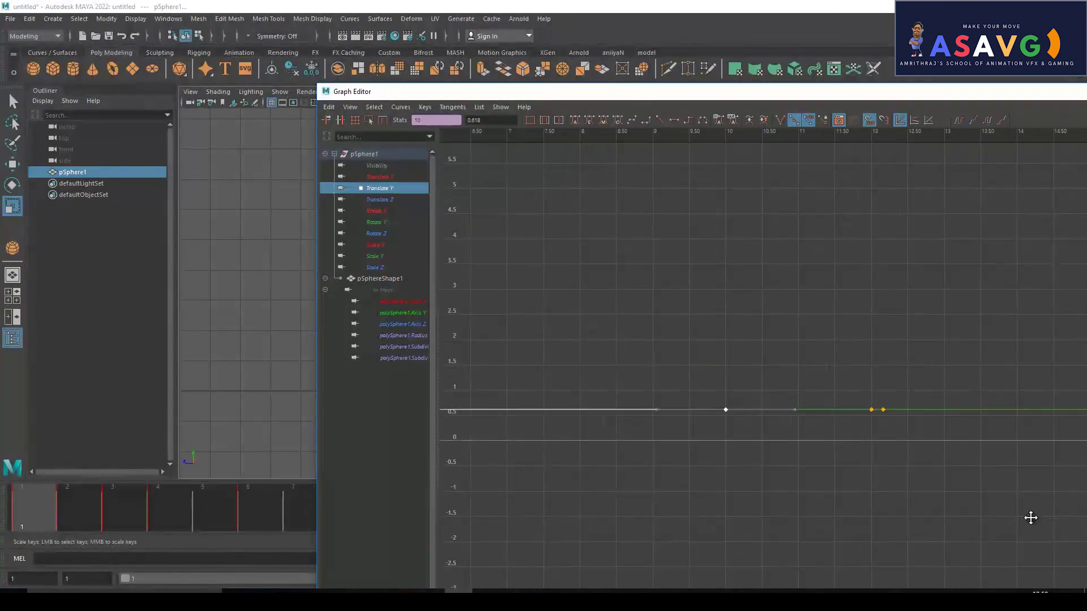
mouse_move(653, 386)
alt+middle_down()
mouse_move(970, 376)
mouse_move(999, 405)
alt+middle_up()
Step: Select the frame-4 Translate Y key and break its tangents
drag(714, 365, 829, 483)
alt+middle_drag(863, 329, 788, 315)
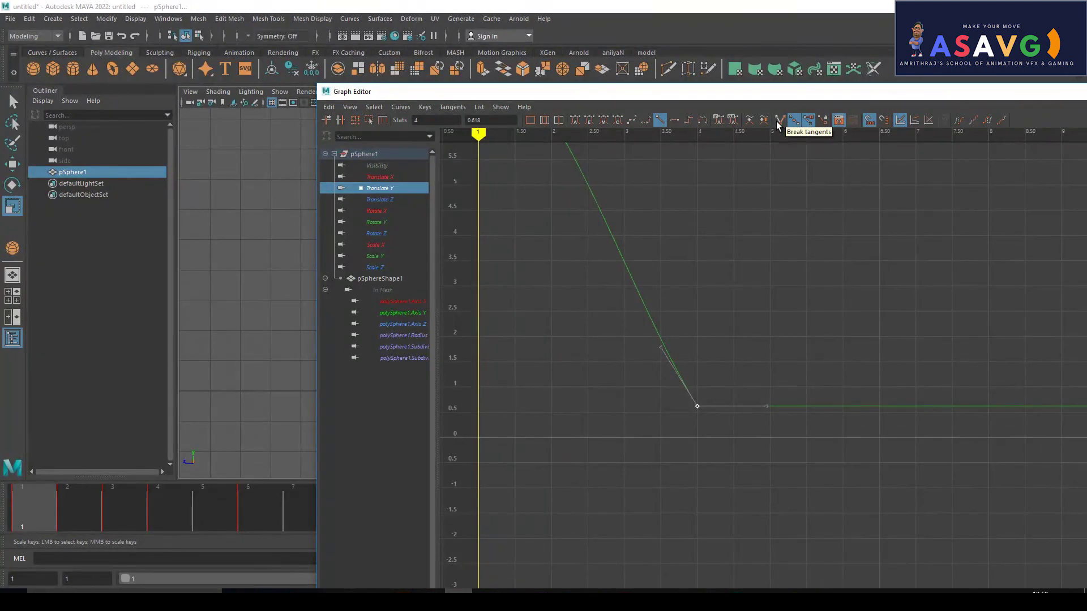
click(778, 126)
scroll(715, 331, up, 3)
key(f)
key(w)
Step: Try angling the frame-4 key's incoming tangent, then undo the adjustment
middle_drag(651, 286, 678, 249)
scroll(789, 406, down, 3)
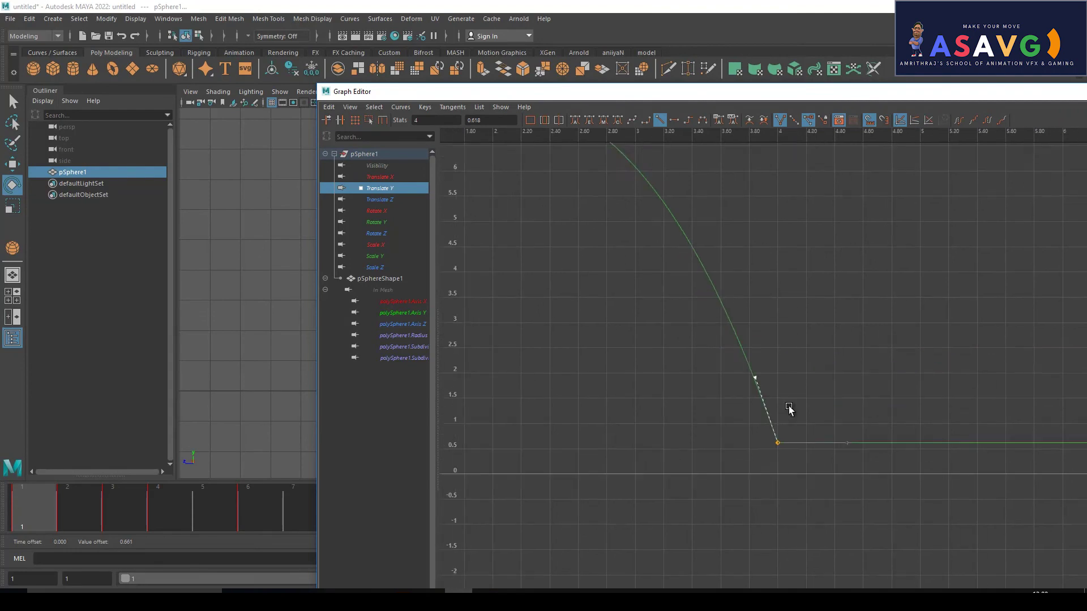
scroll(778, 401, down, 3)
alt+middle_drag(803, 376, 728, 334)
scroll(736, 346, up, 3)
key(ctrl+z)
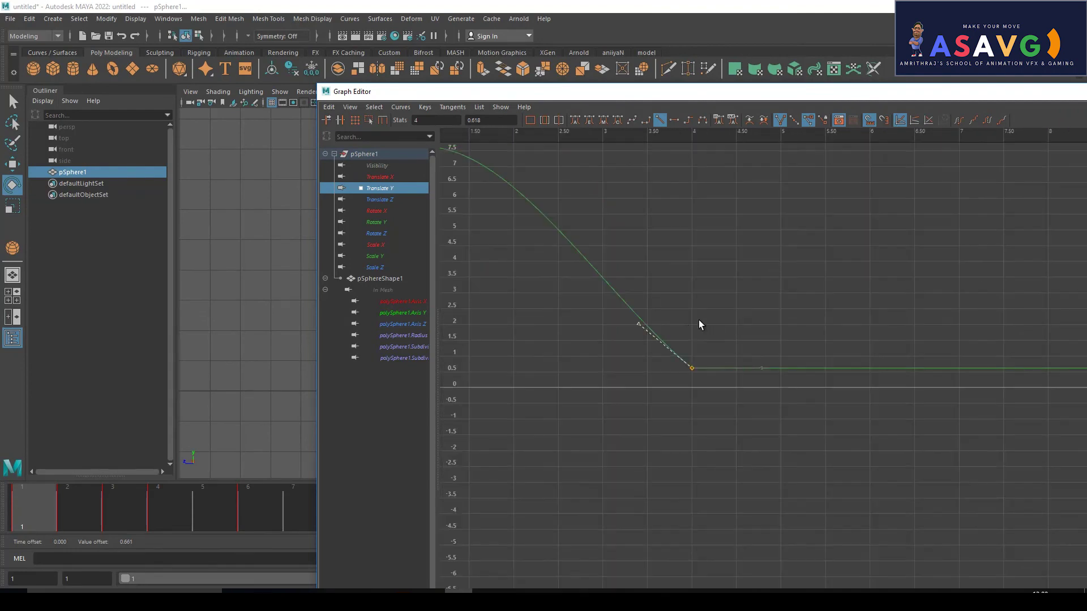
Step: Drag the frame-4 in-tangent upward so the curve steepens sharply into ground contact
drag(660, 344, 774, 473)
drag(609, 286, 651, 380)
alt+right_drag(638, 328, 939, 449)
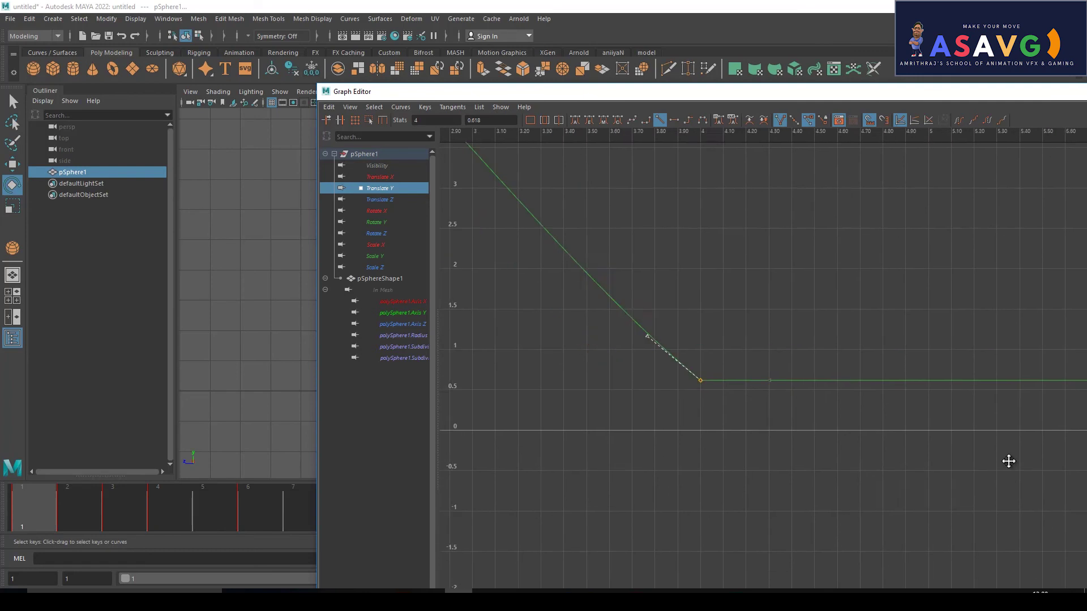
key(a)
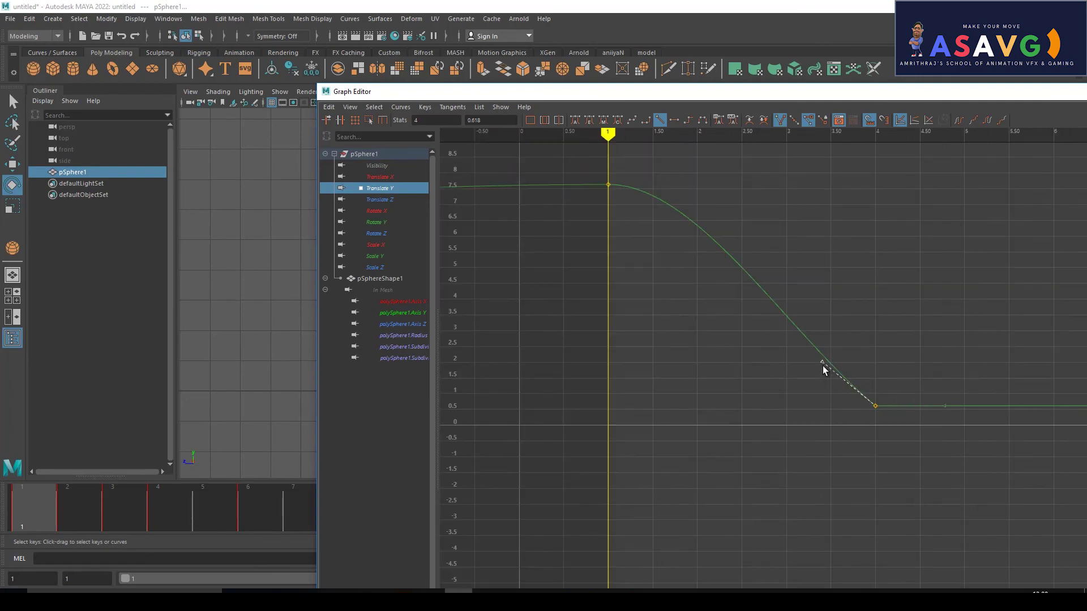
middle_drag(824, 371, 842, 337)
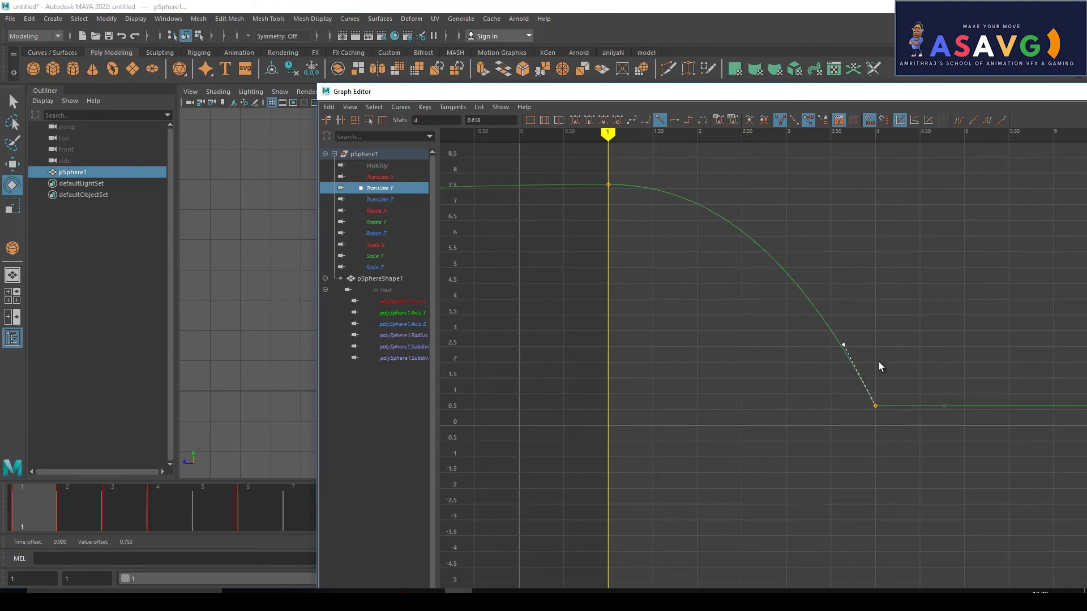
scroll(892, 403, up, 5)
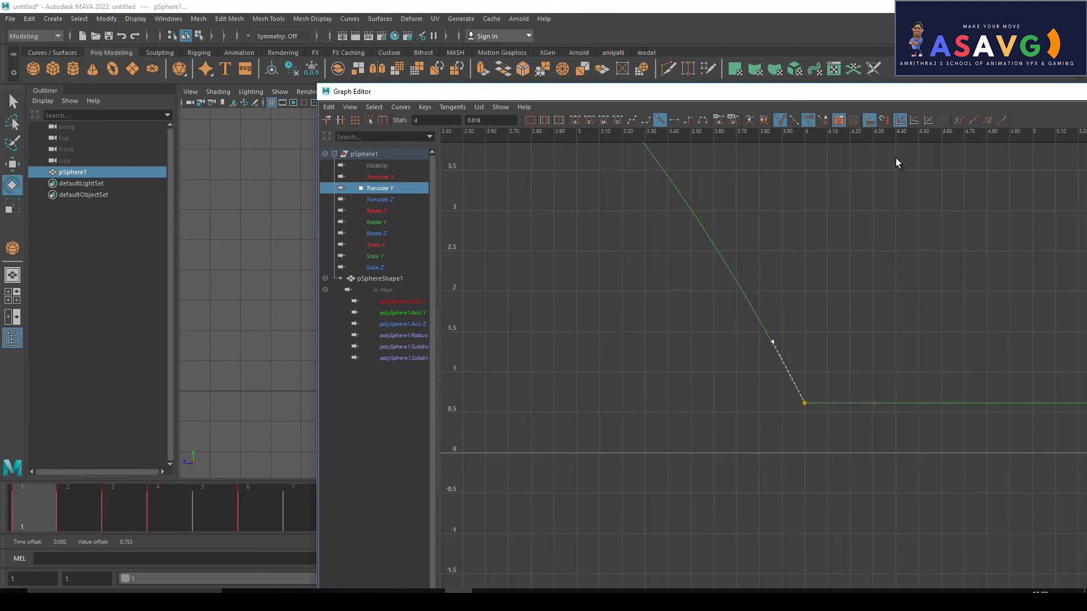
drag(883, 94, 425, 87)
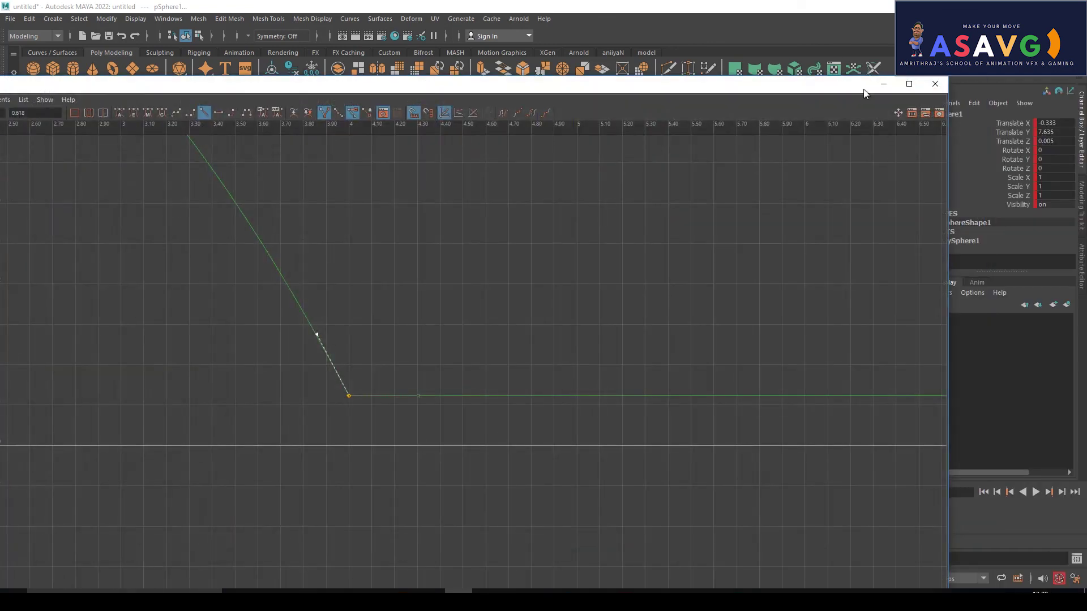
Step: Playblast frames 1–14 to blast17.avi and play it full screen
click(883, 85)
shift+drag(640, 520, 17, 521)
scroll(548, 395, down, 1)
right_click(521, 514)
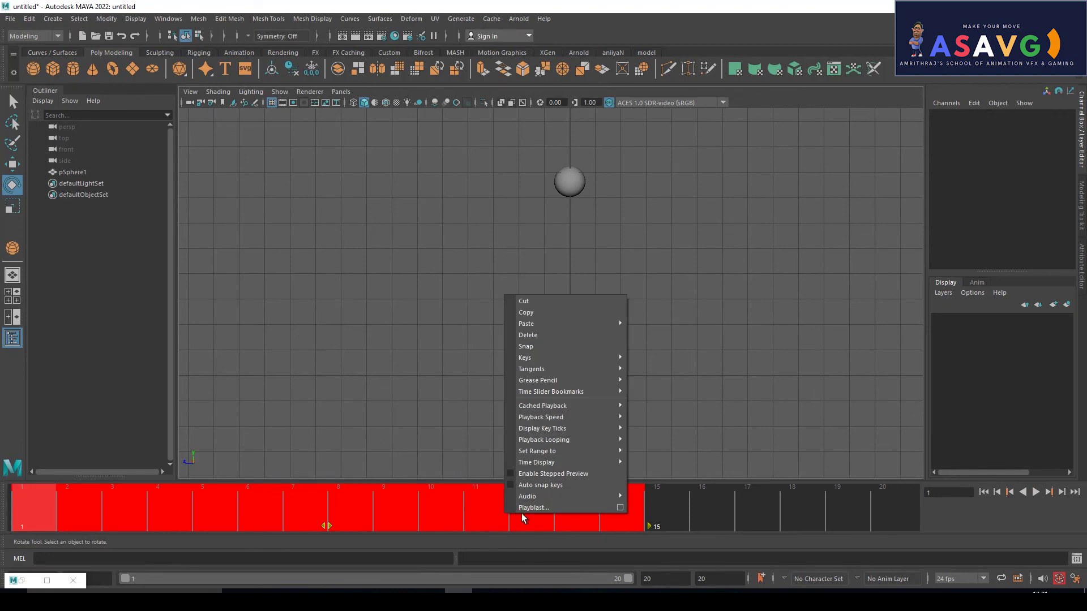
click(538, 508)
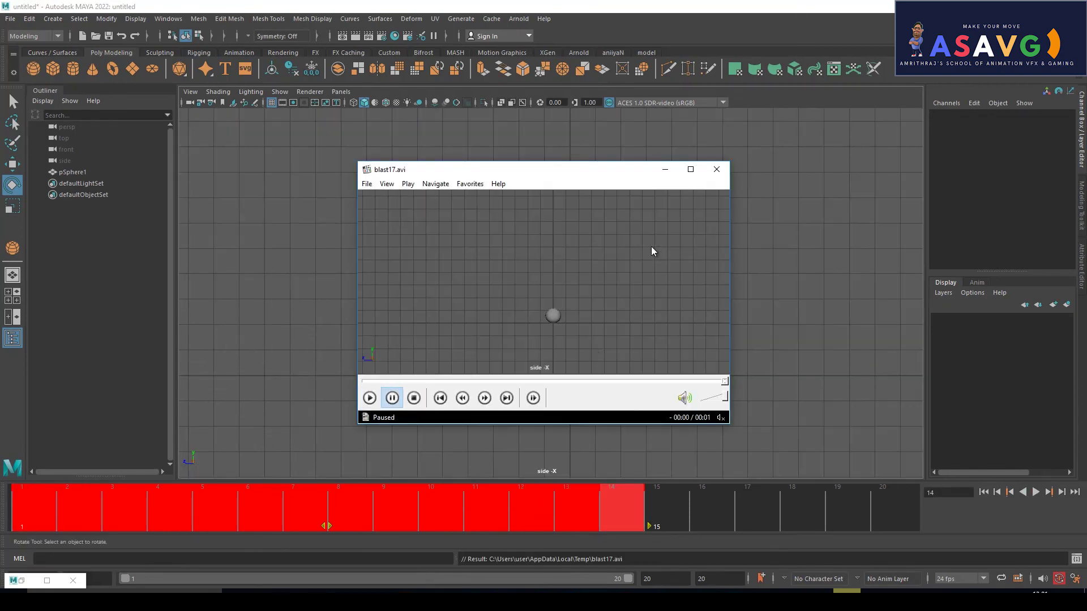
click(691, 170)
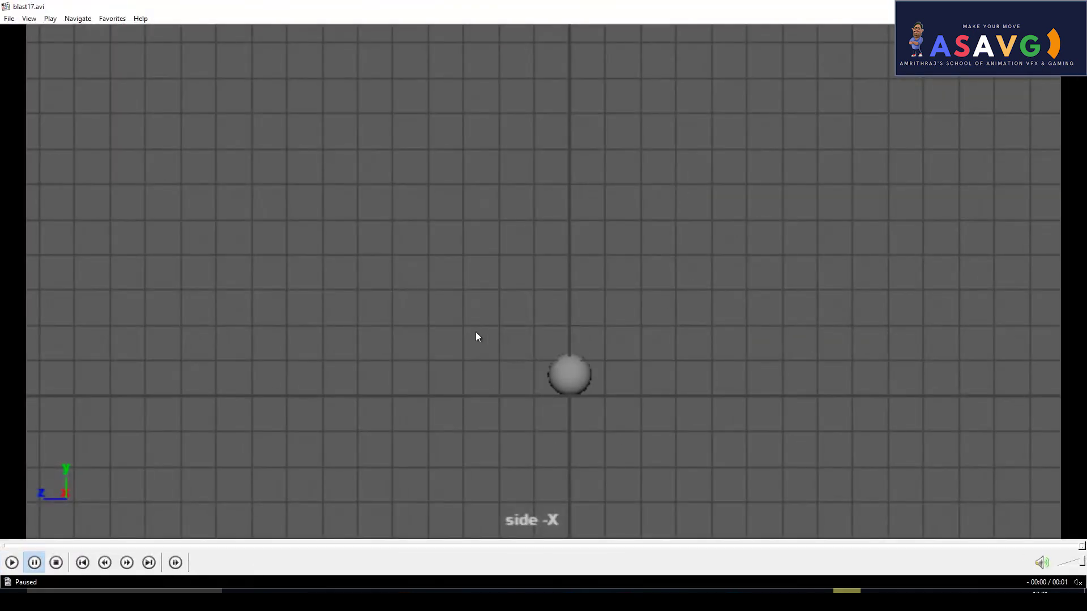
click(12, 563)
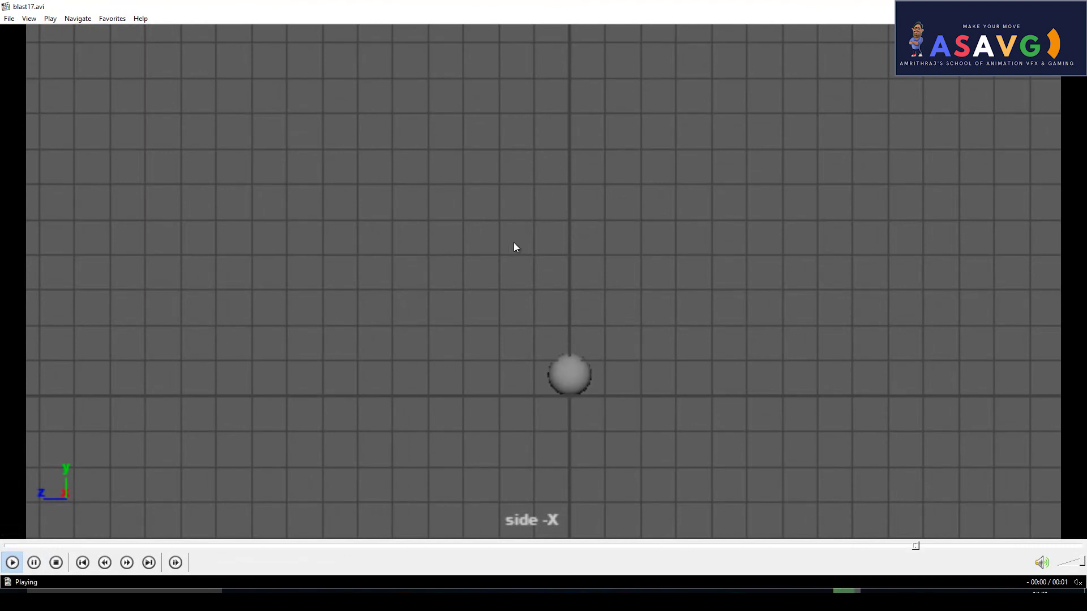